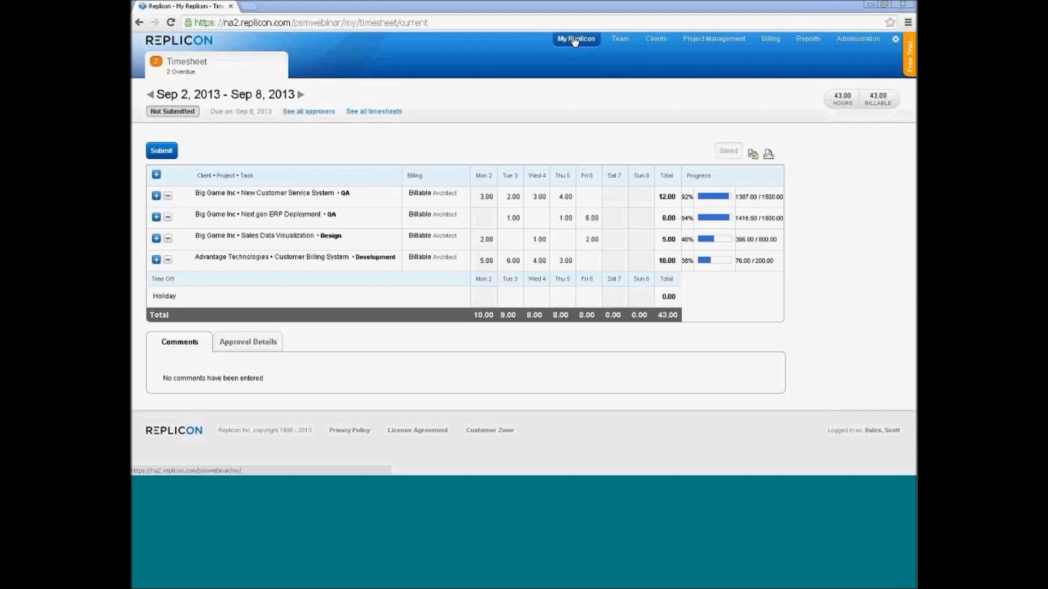
View the team's timesheets waiting for approval and return to the personal timesheet
left_click(622, 43)
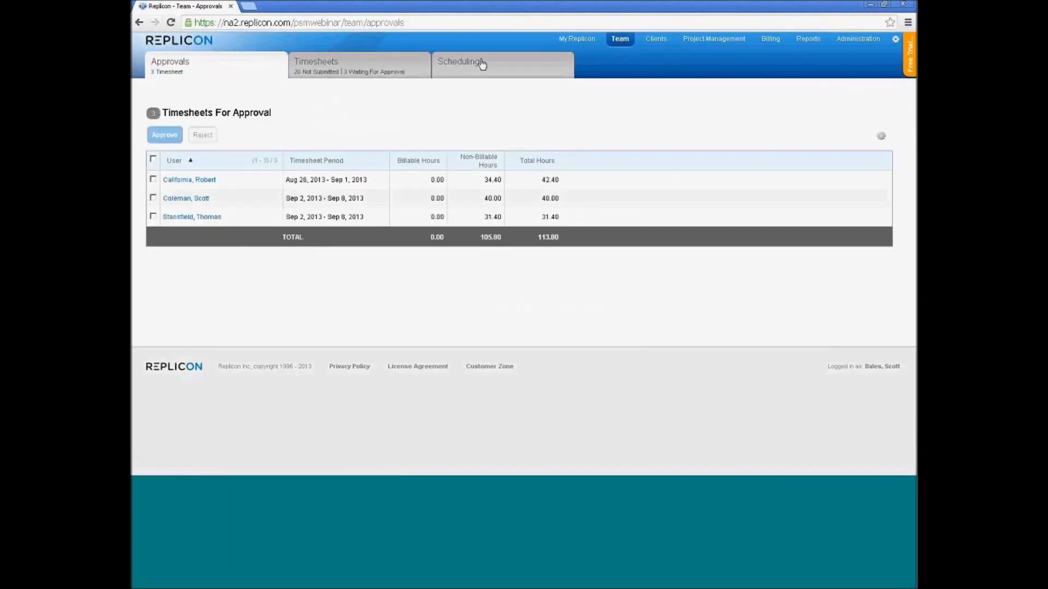
left_click(582, 43)
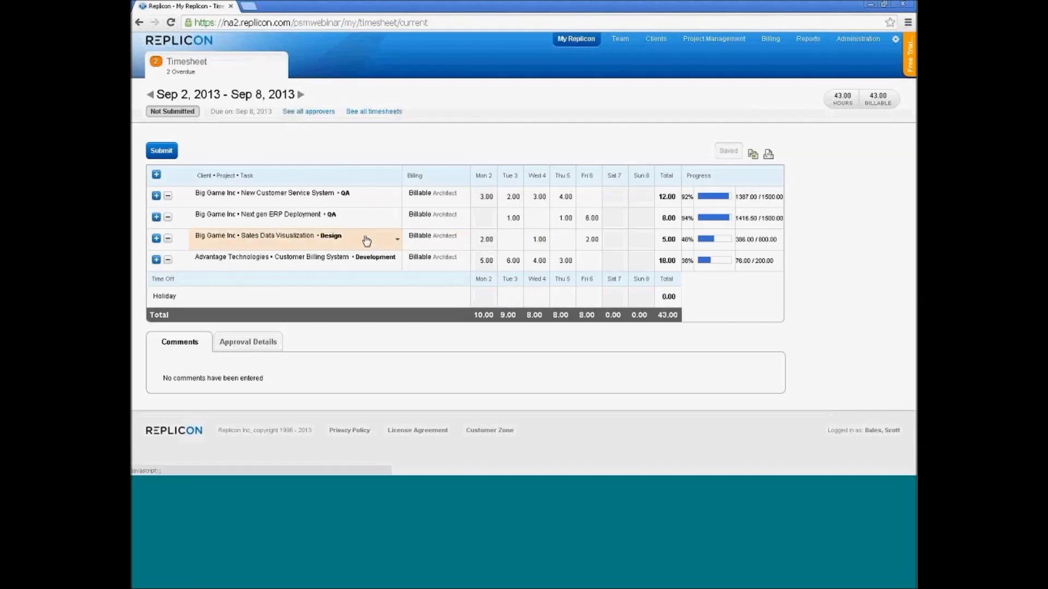
Reassign the Next gen ERP Deployment timesheet row to client Joan Arc Inc, project Financial Reporting, task QA
left_click(367, 218)
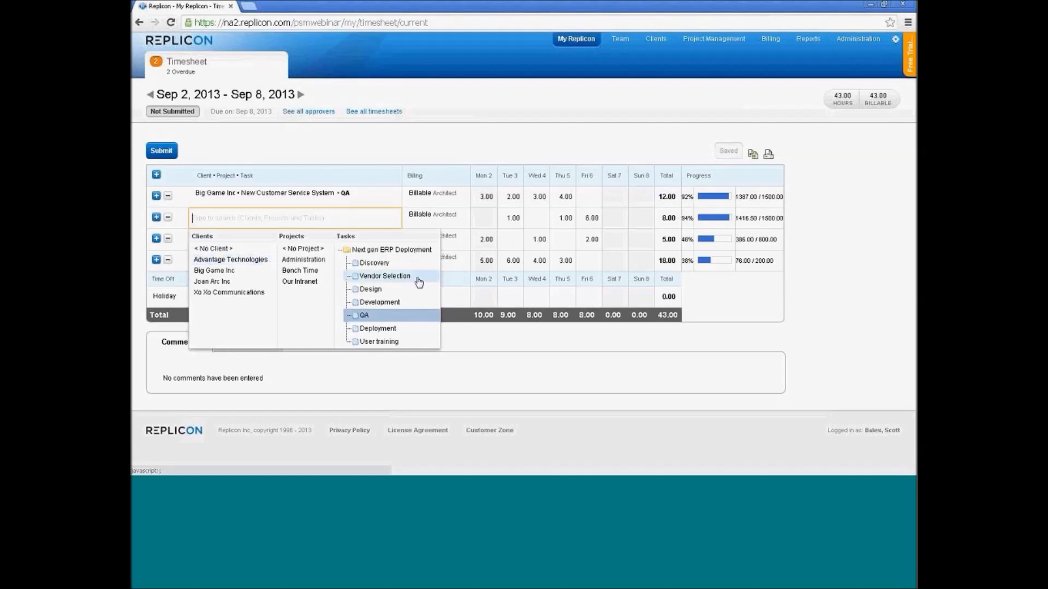
left_click(236, 282)
left_click(313, 260)
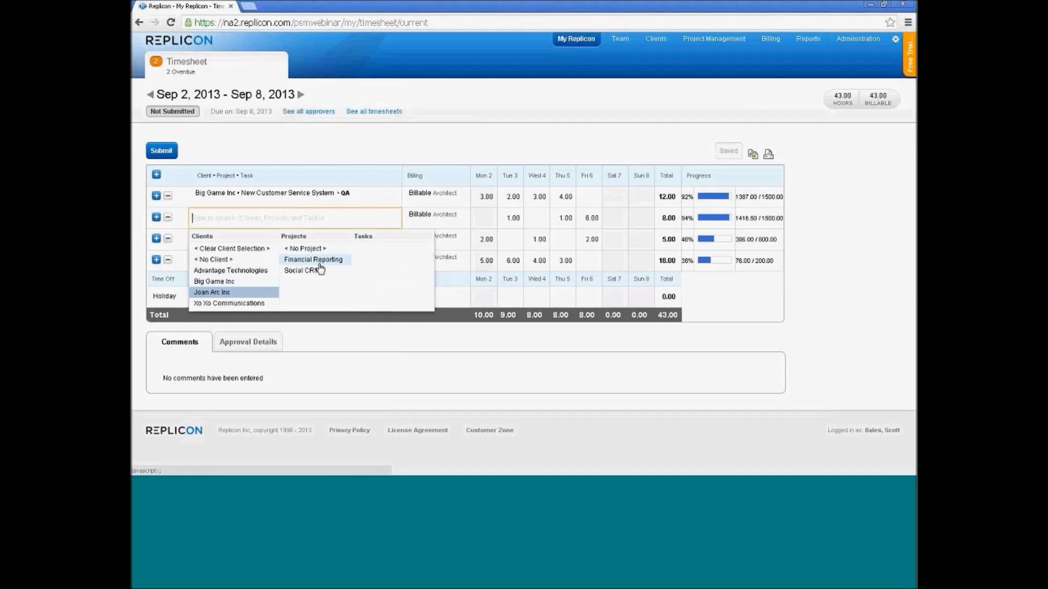
left_click(382, 316)
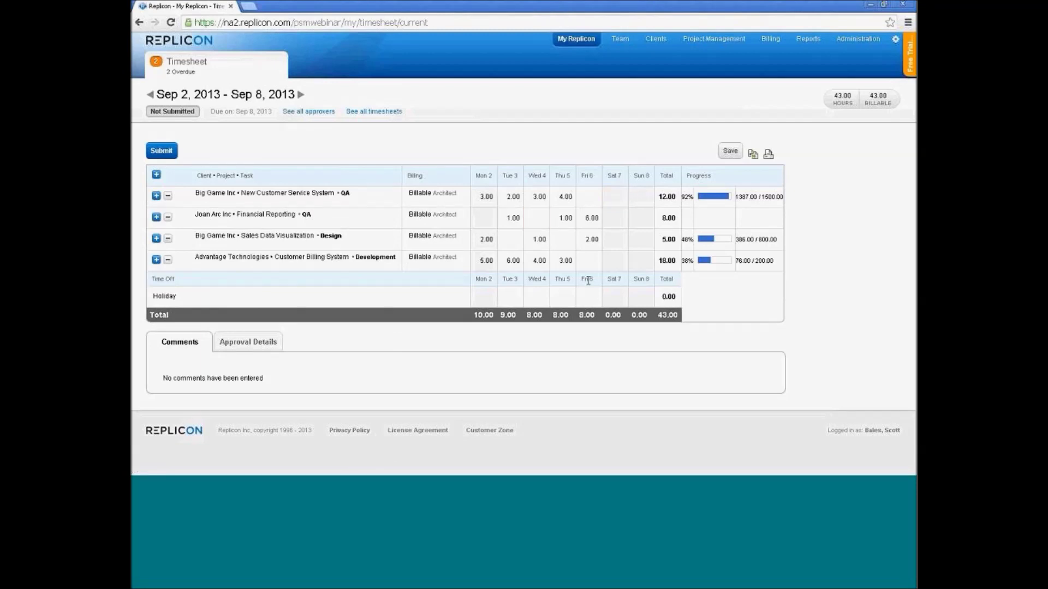
Enter 1 hour on Thursday 5 for the Sales Data Visualization Design row and save the timesheet
left_click(568, 246)
type("1")
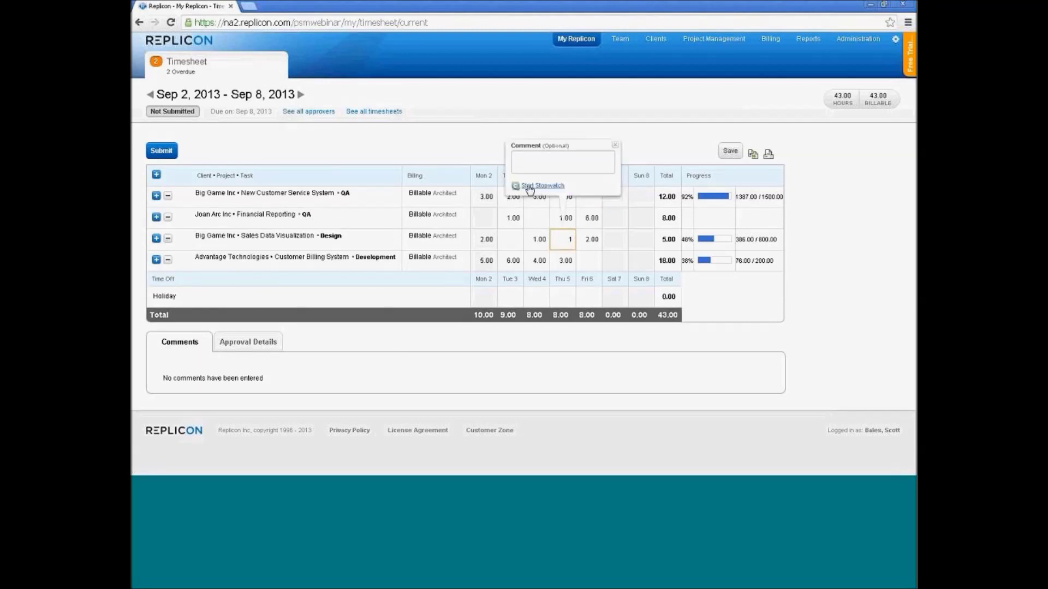
left_click(590, 261)
left_click(453, 157)
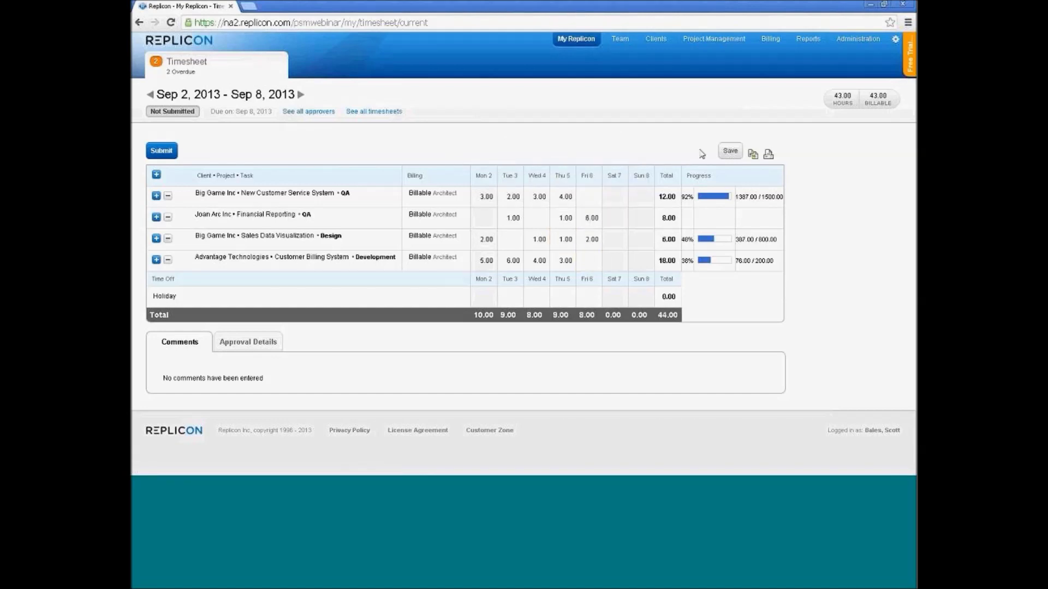
left_click(735, 156)
Examine the billing rate options available for the New Customer Service System row without changing the selection
left_click(460, 197)
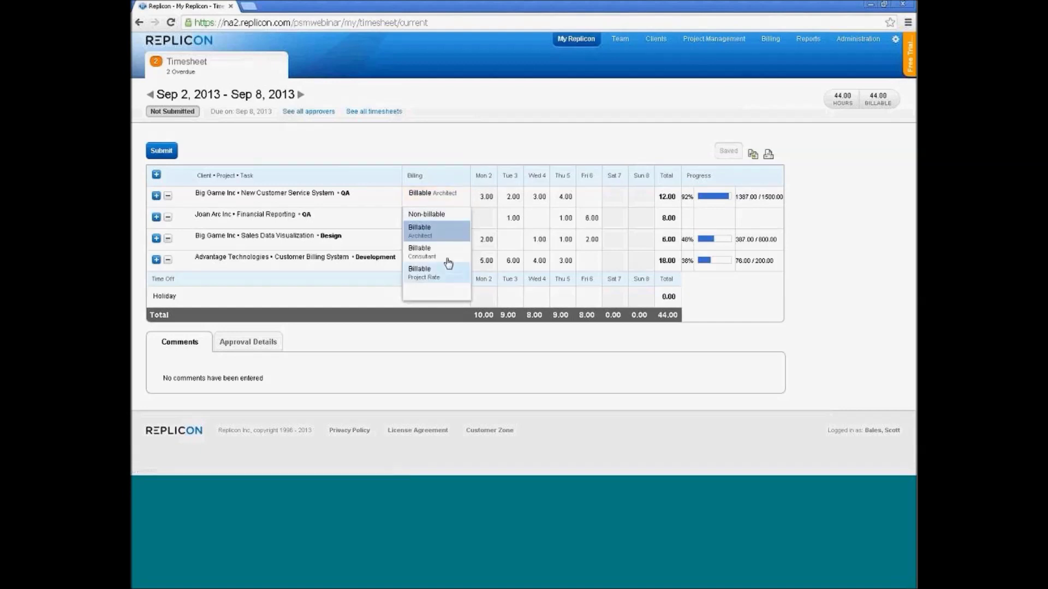
left_click(444, 158)
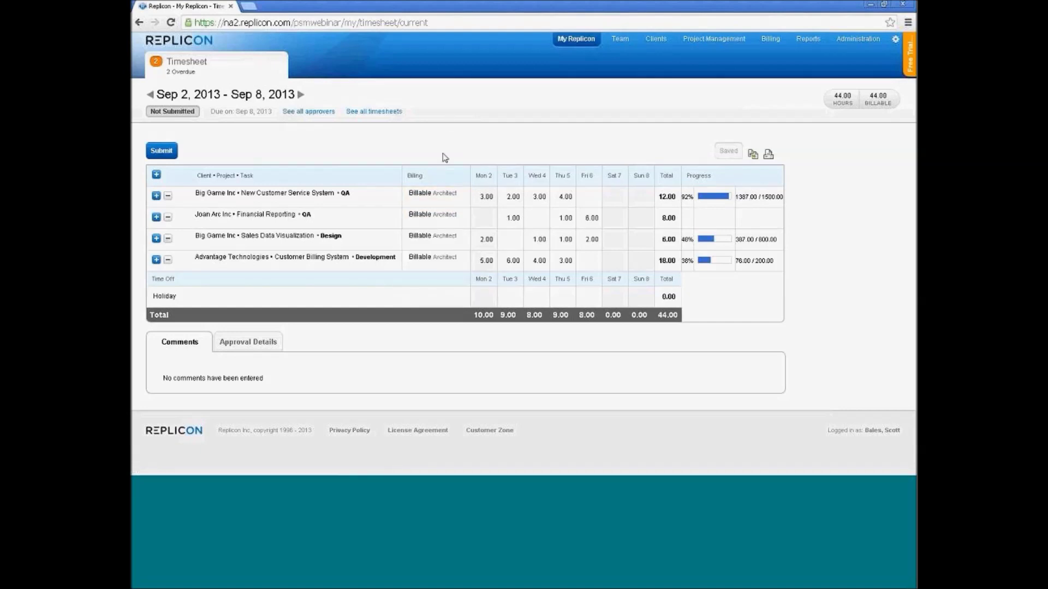
left_click(459, 198)
left_click(615, 170)
In the team's approvals, select all pending timesheets and add the Department and Saved Date columns to the table
left_click(618, 41)
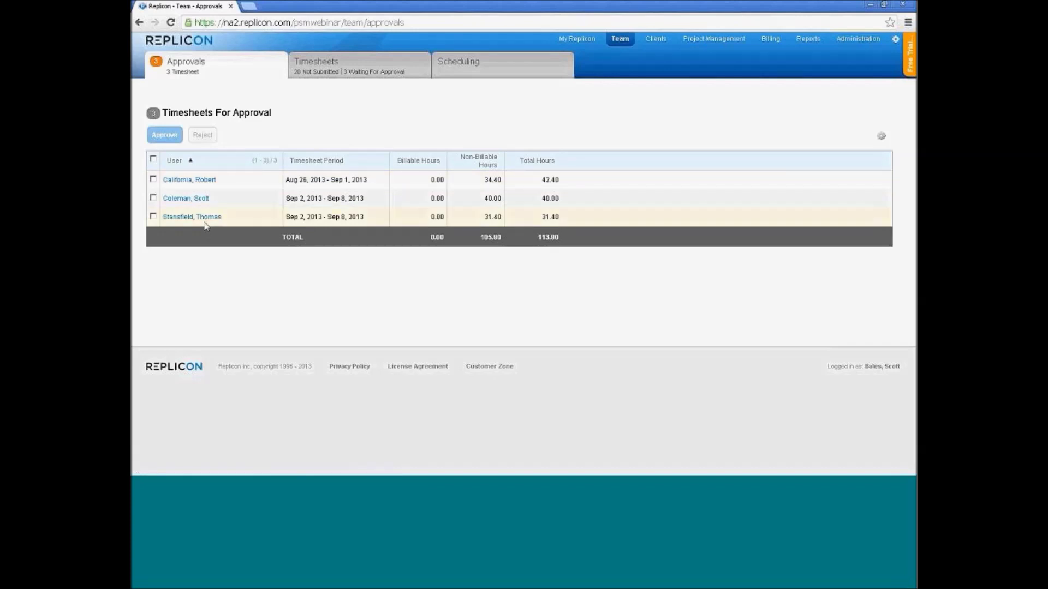
left_click(153, 159)
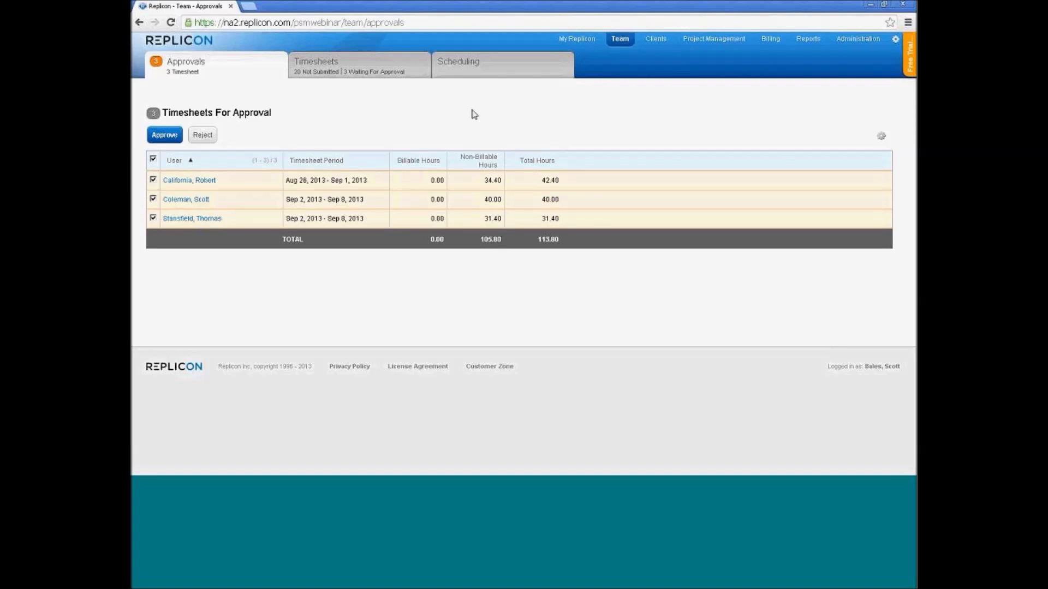
left_click(882, 137)
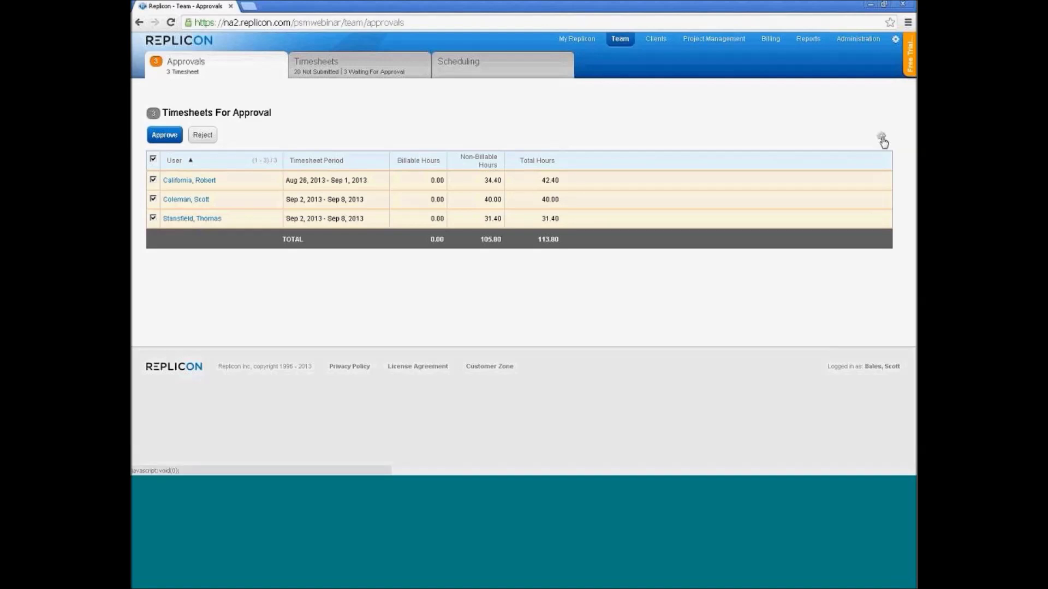
left_click(883, 140)
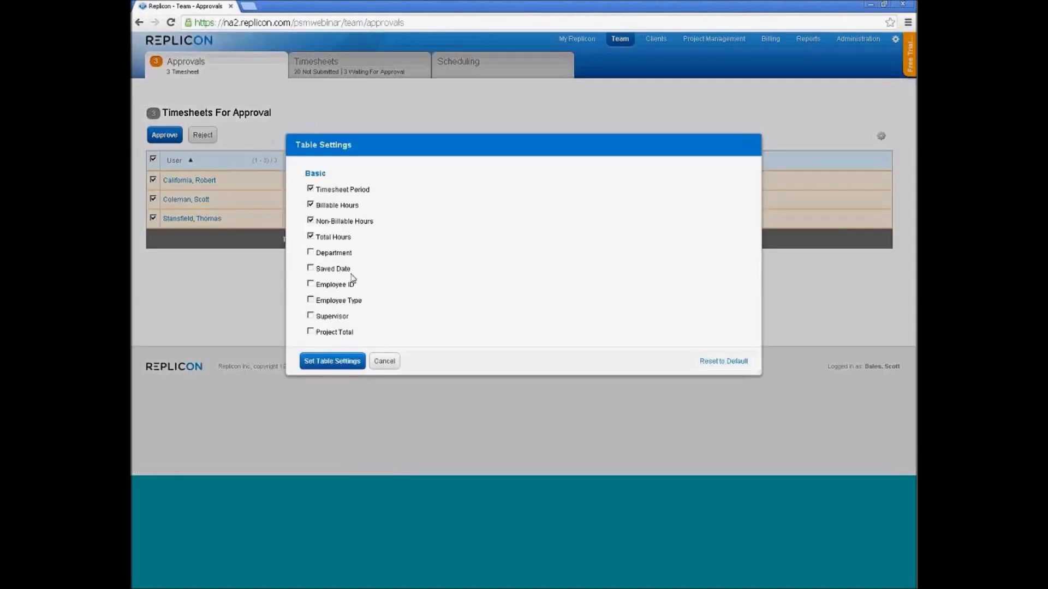
left_click(311, 253)
left_click(311, 268)
left_click(338, 362)
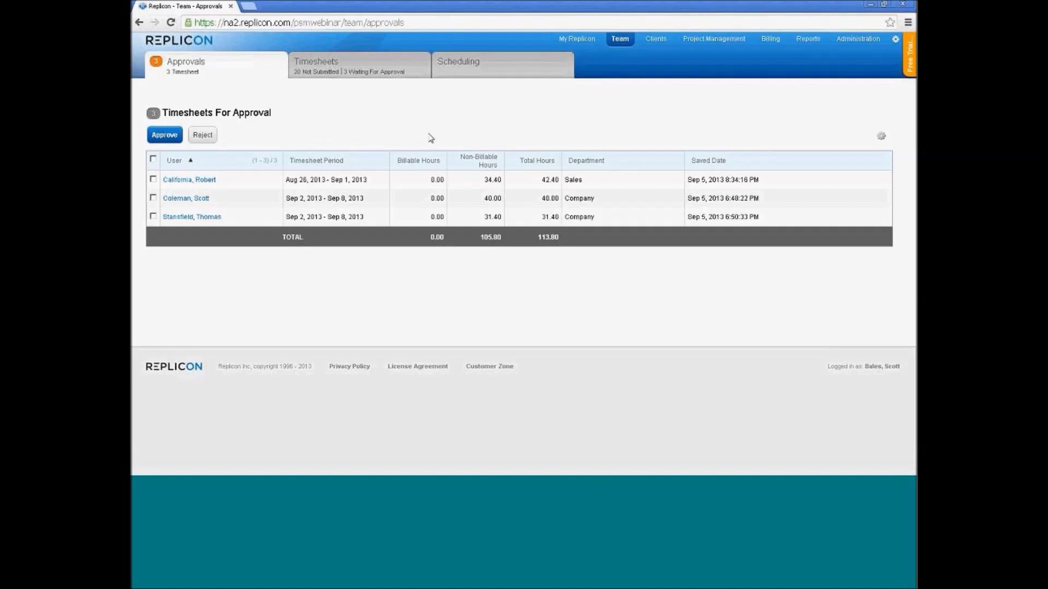
Look through the team's timesheets for all periods and filter them to Not Submitted
left_click(317, 66)
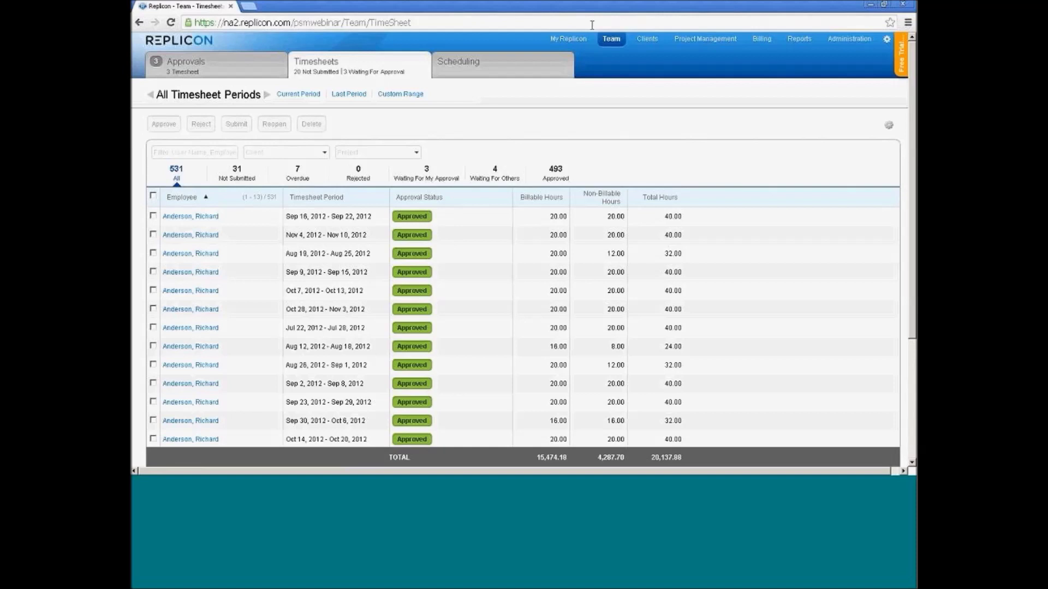
scroll(365, 247, "down", 1)
scroll(366, 247, "down", 2)
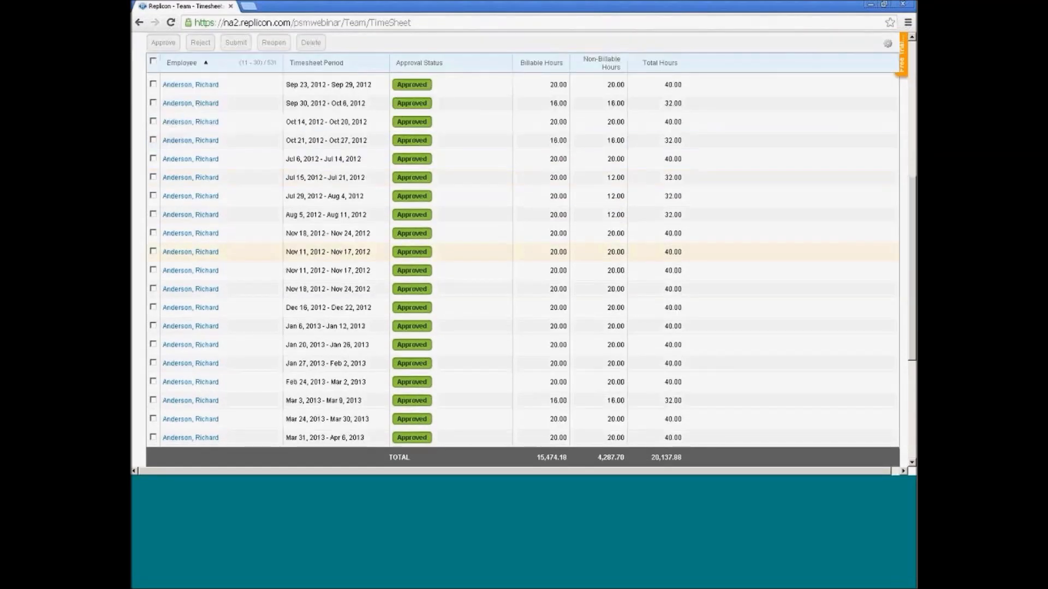
scroll(365, 248, "up", 5)
left_click(245, 176)
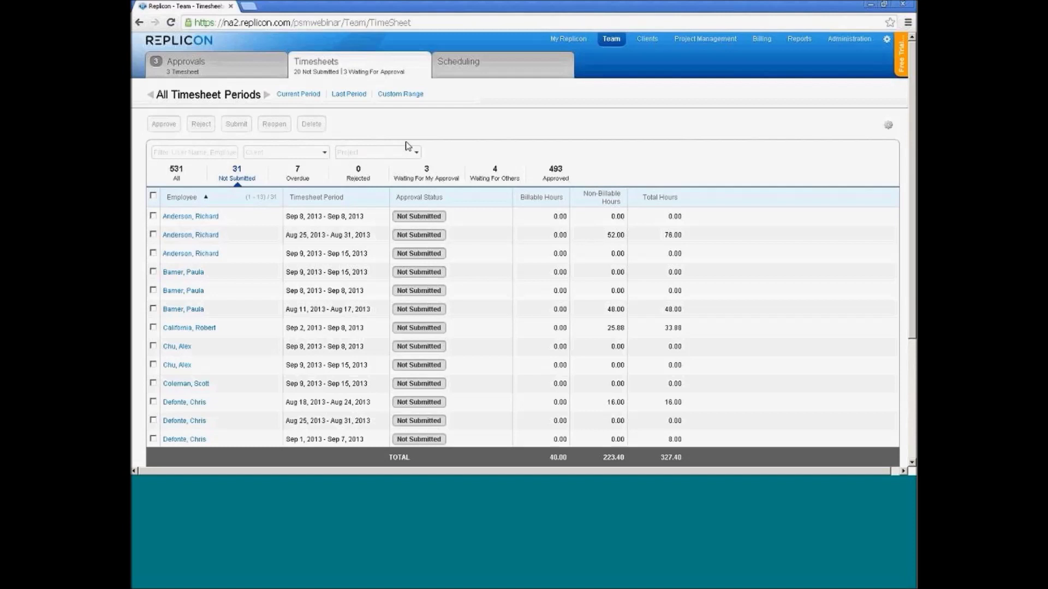
Add the Estimated (All Dates) cost column to the clients table
left_click(649, 39)
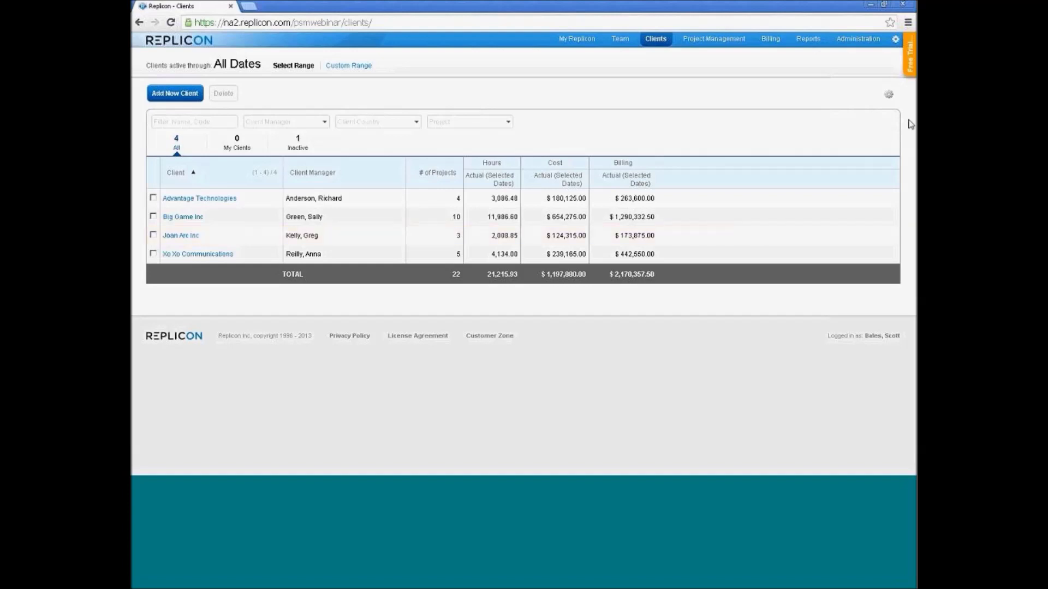
left_click(889, 96)
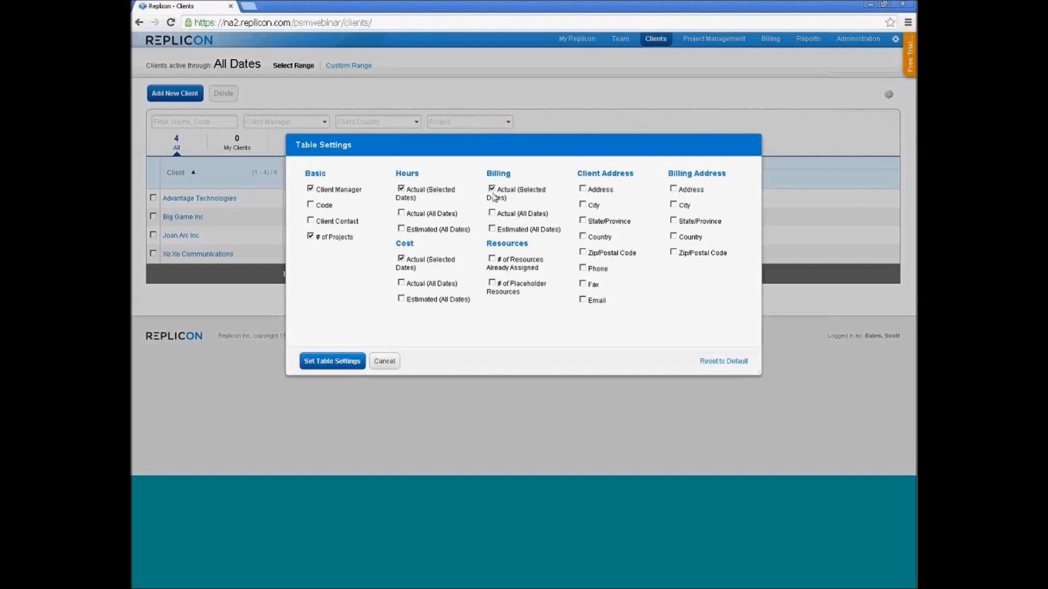
left_click(402, 299)
left_click(338, 362)
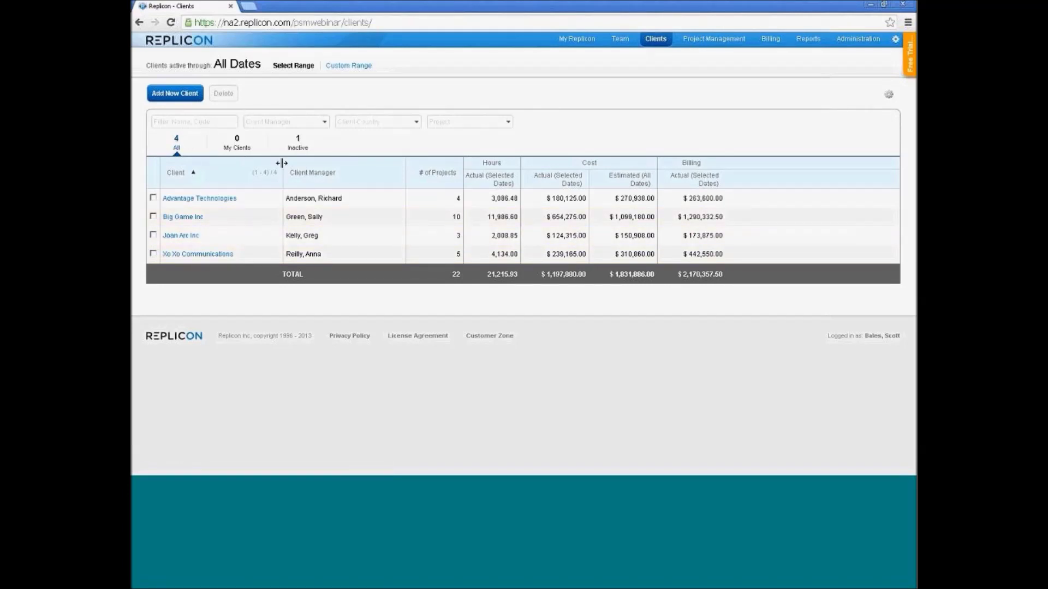
Open the custom date range for the clients list and choose All Dates
left_click(187, 120)
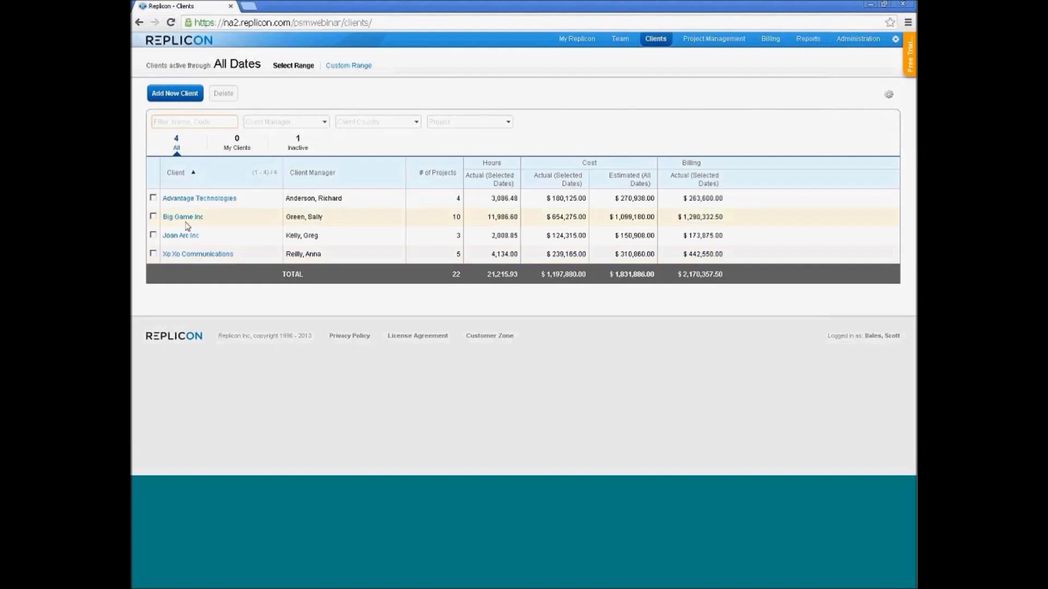
left_click(346, 68)
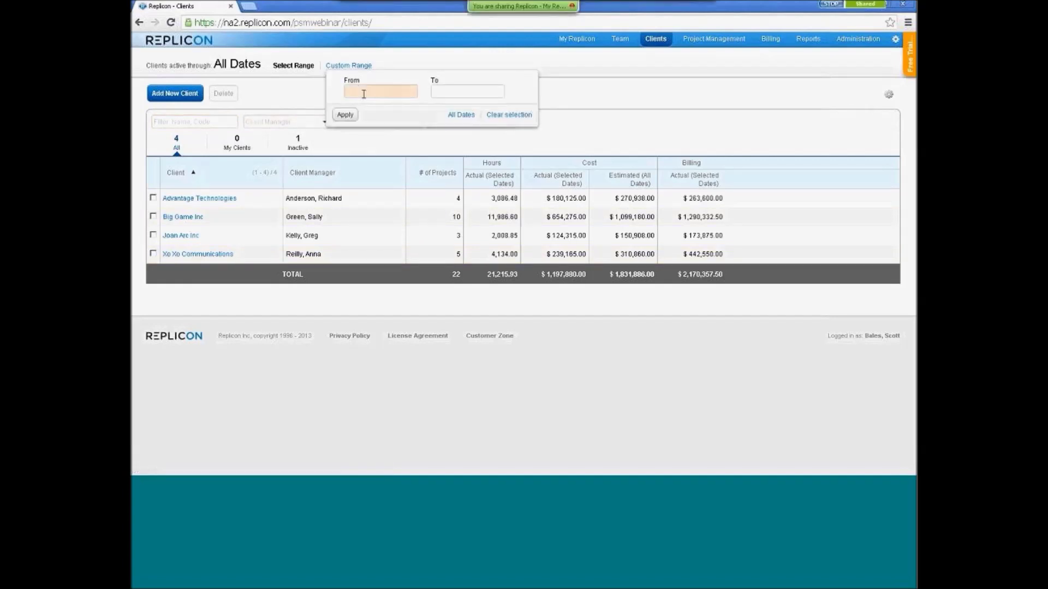
left_click(465, 114)
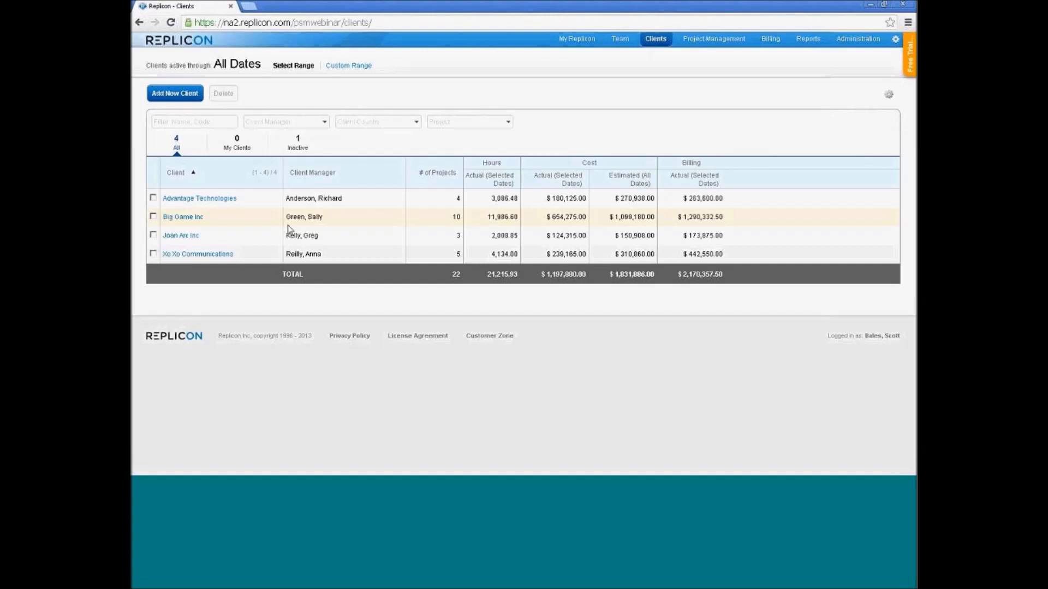
Open the client Big Game Inc and examine its hours and cost charts by month
left_click(185, 218)
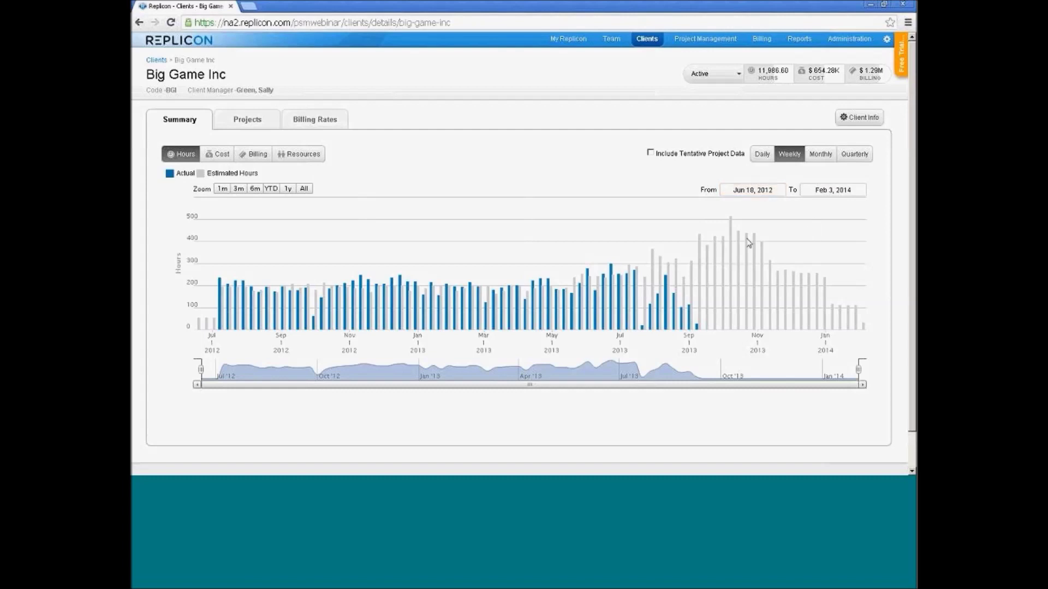
left_click(820, 160)
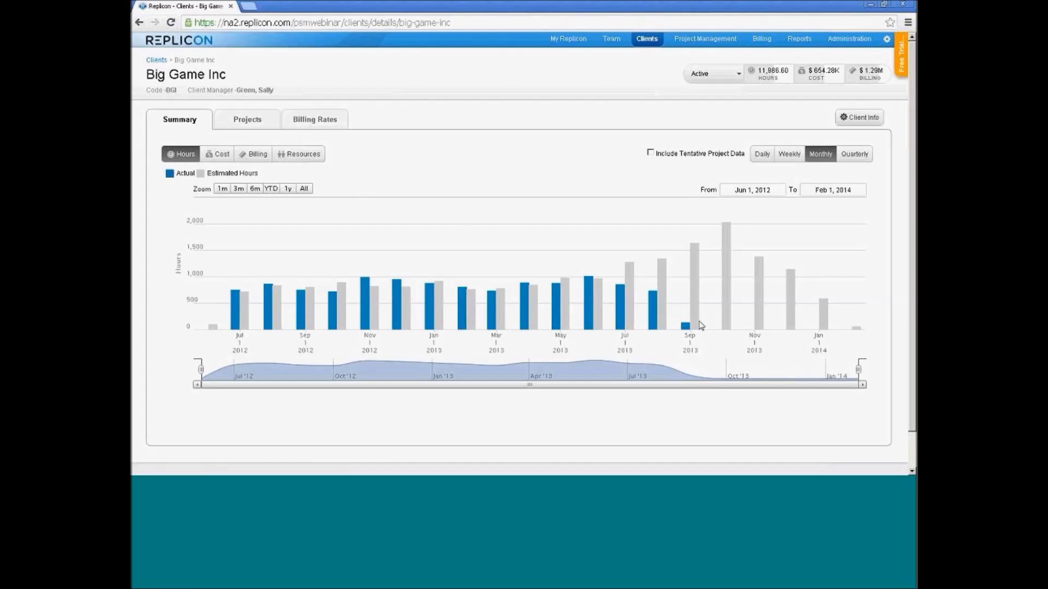
left_click(224, 156)
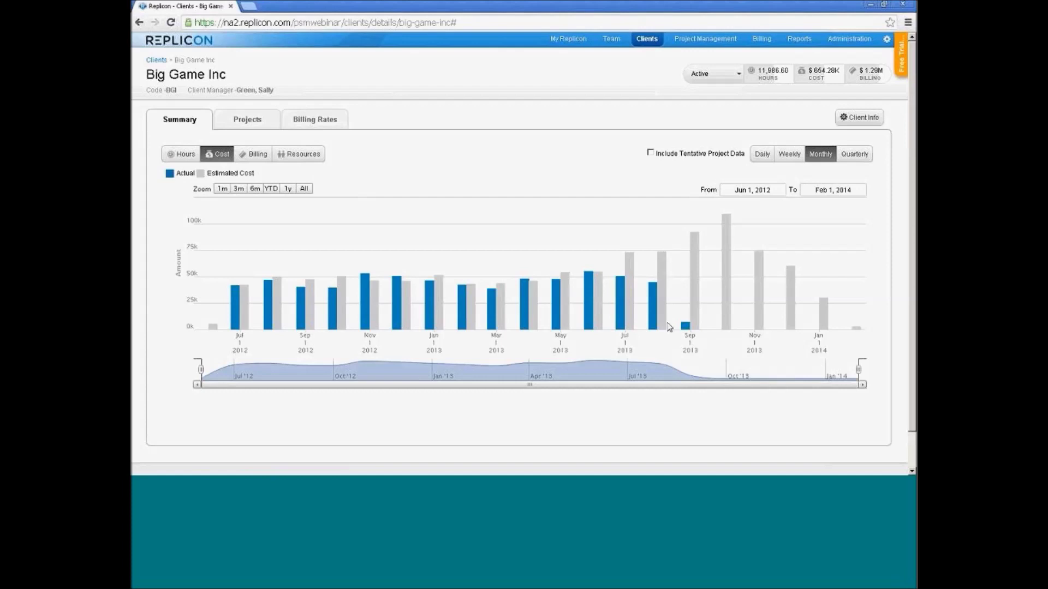
Examine Big Game Inc's billing against cost, its actual versus estimated billing, and its resources chart
left_click(251, 155)
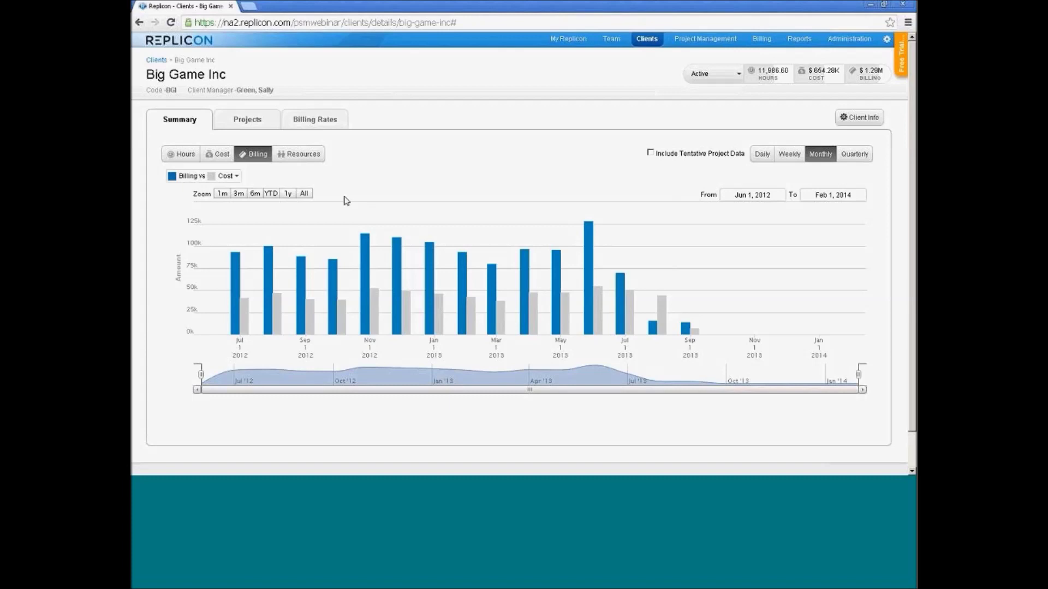
left_click(227, 176)
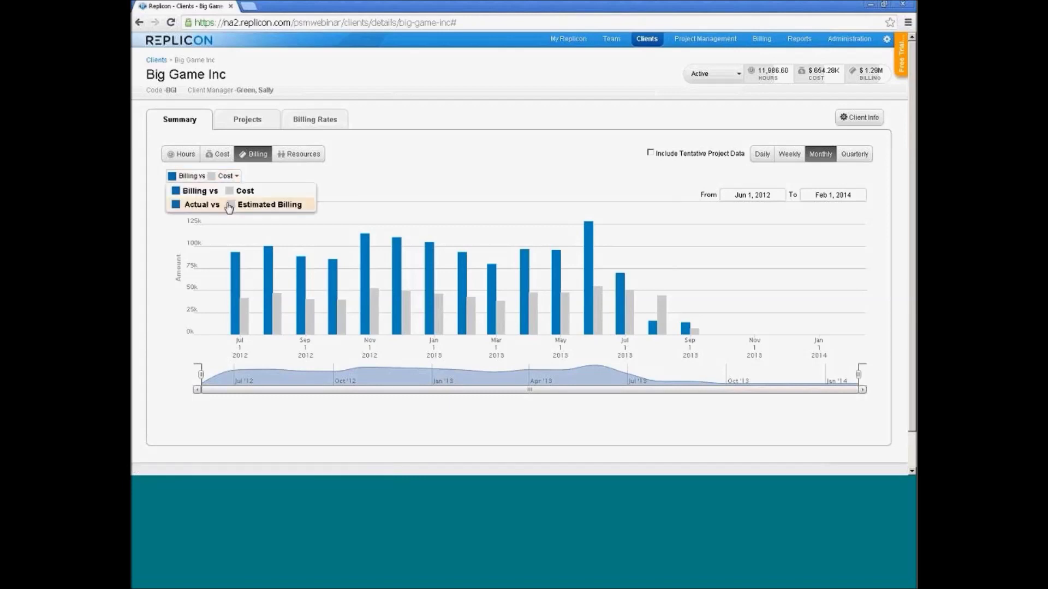
left_click(229, 205)
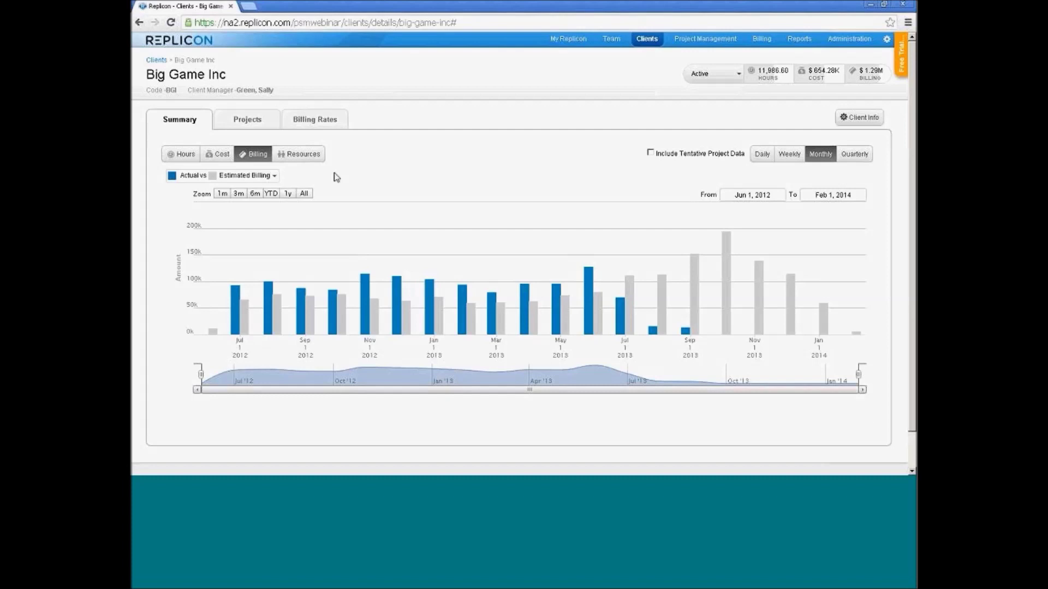
left_click(313, 157)
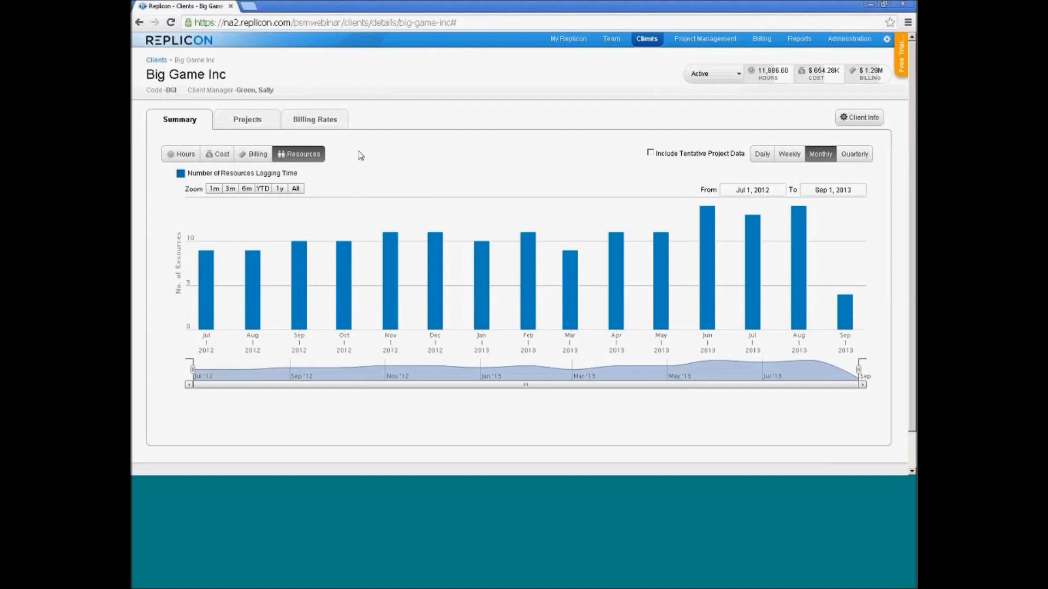
Review Big Game Inc's project list and its billing rates
left_click(248, 122)
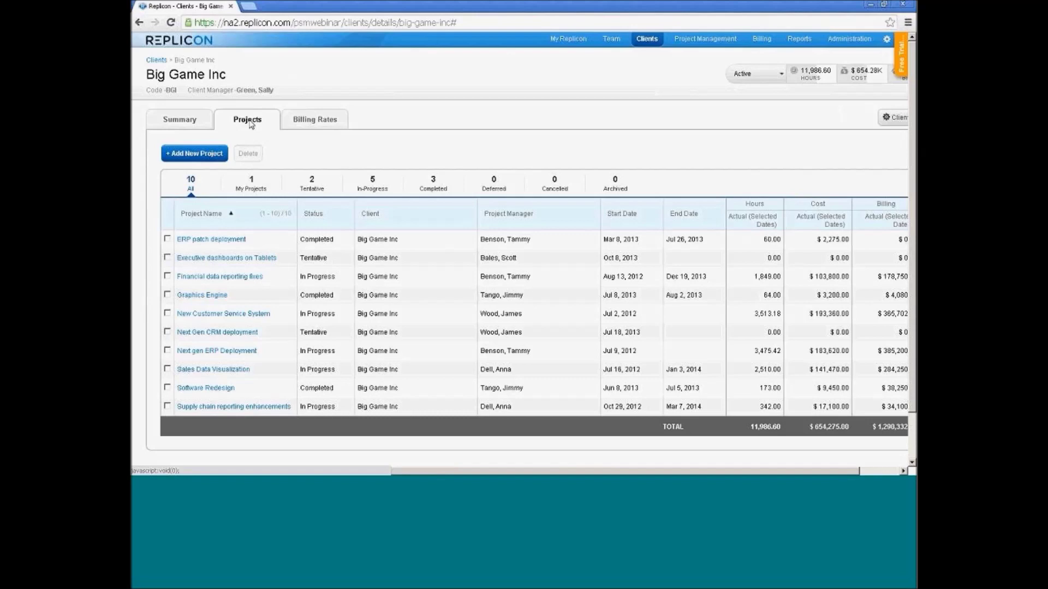
scroll(302, 276, "down", 1)
scroll(302, 276, "up", 1)
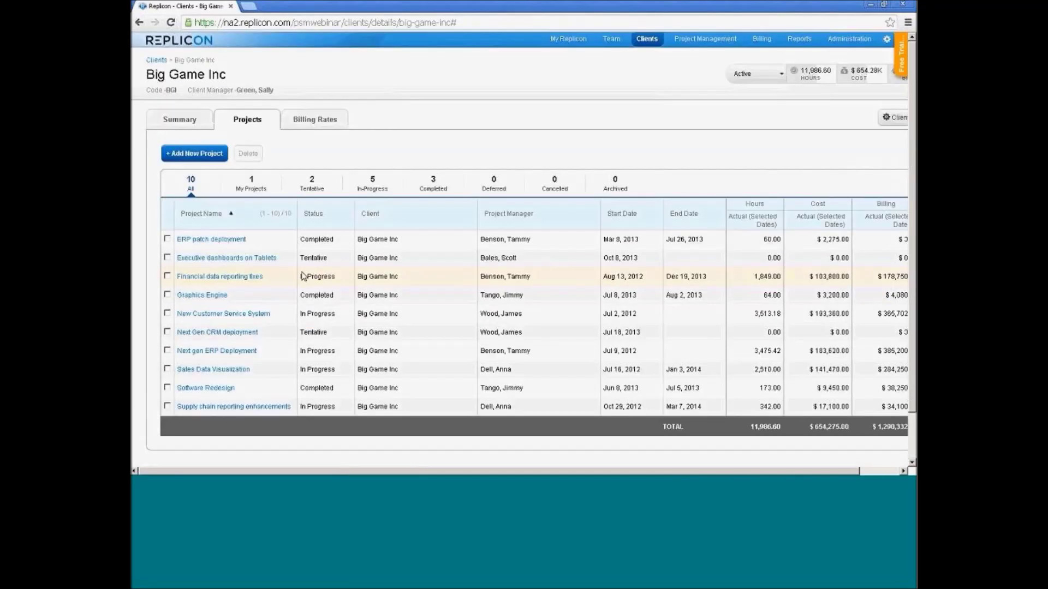
left_click_drag(679, 472, 519, 488)
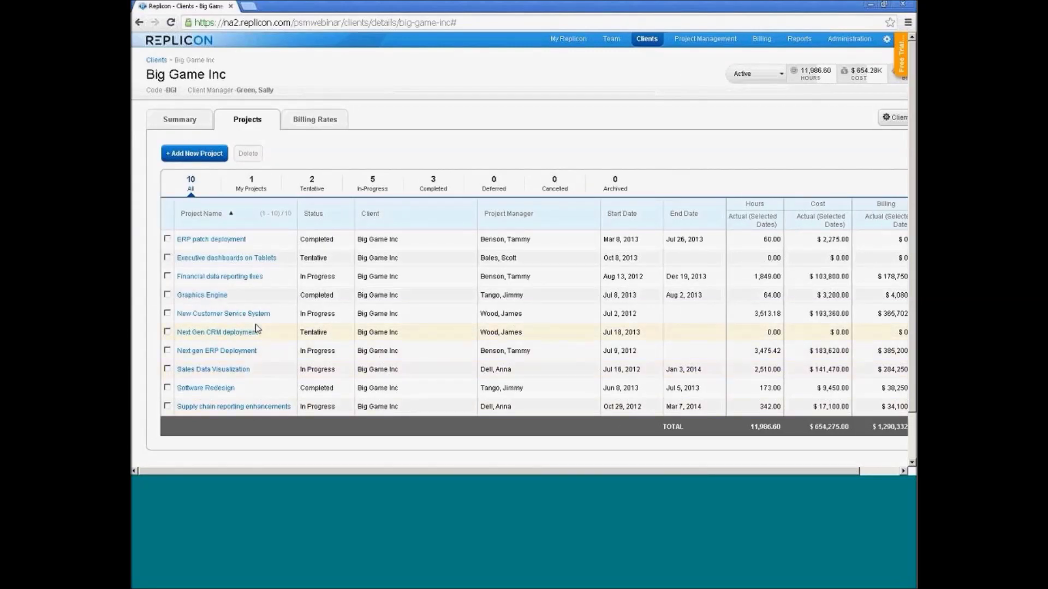
left_click(213, 316)
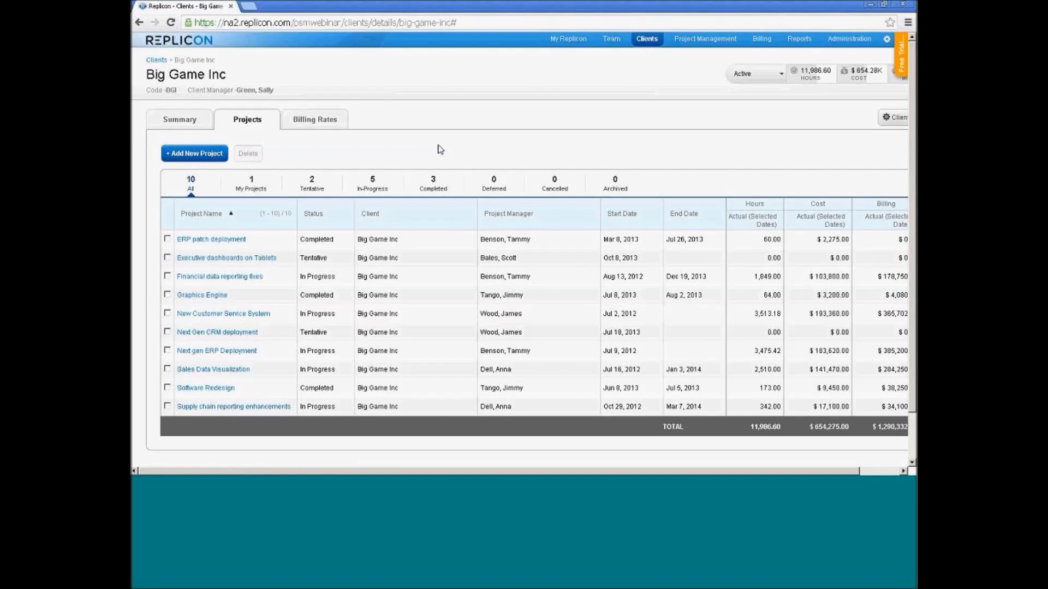
left_click(318, 121)
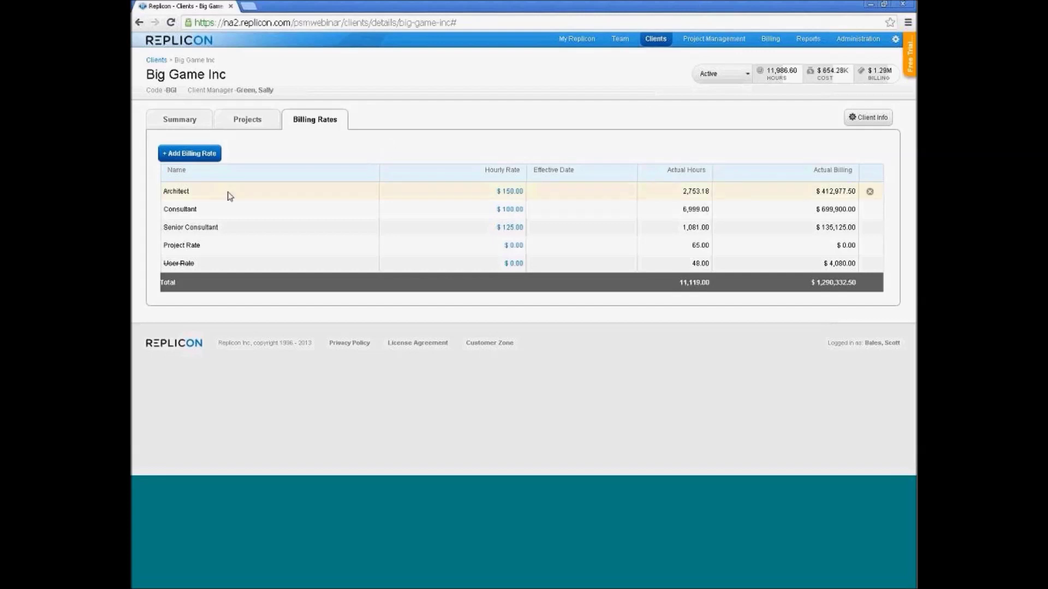
Inspect the rate settings for Big Game Inc's Architect billing rate without changing them
left_click(511, 195)
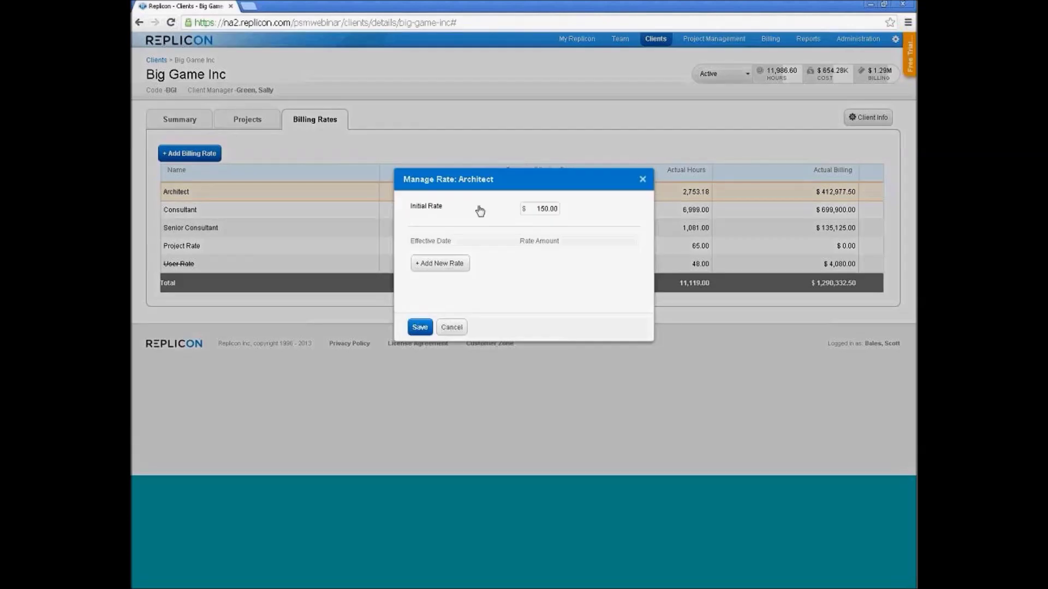
left_click(453, 328)
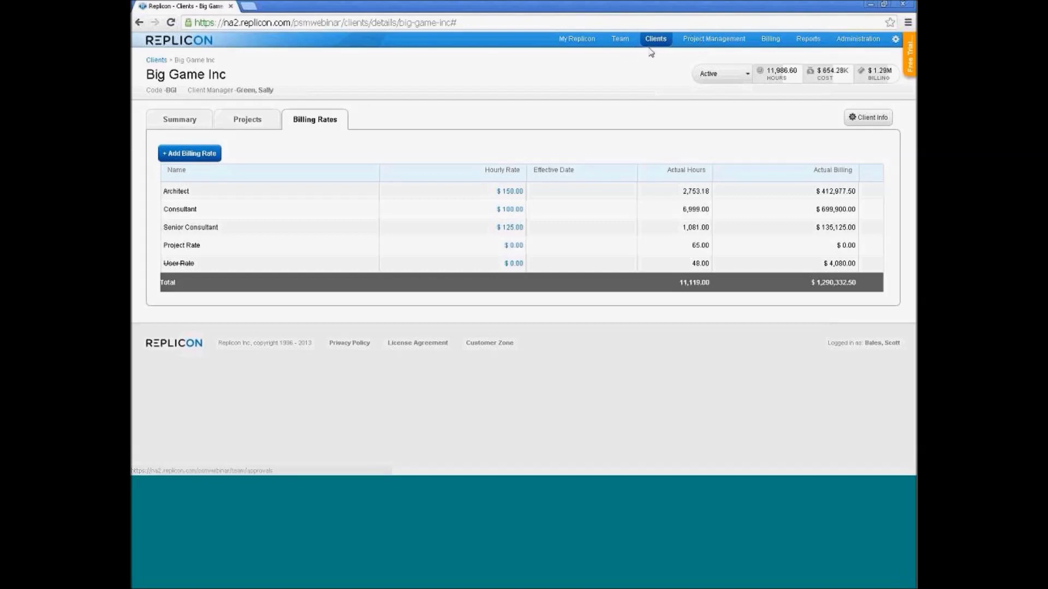
Go to project management and look through the full project list with its statuses, clients, managers, hours, cost and billing
left_click(703, 41)
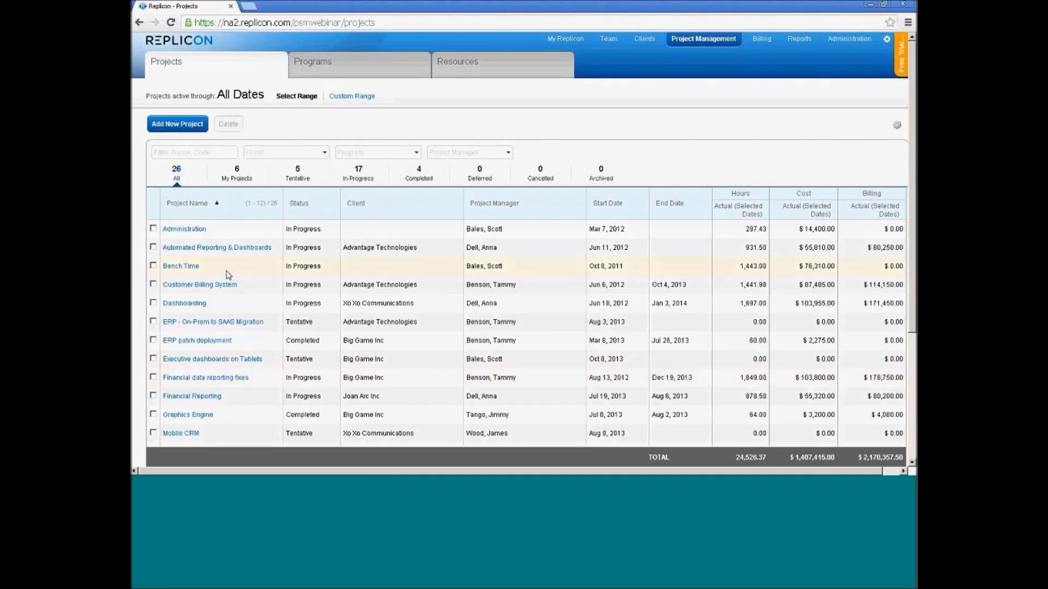
scroll(296, 318, "down", 6)
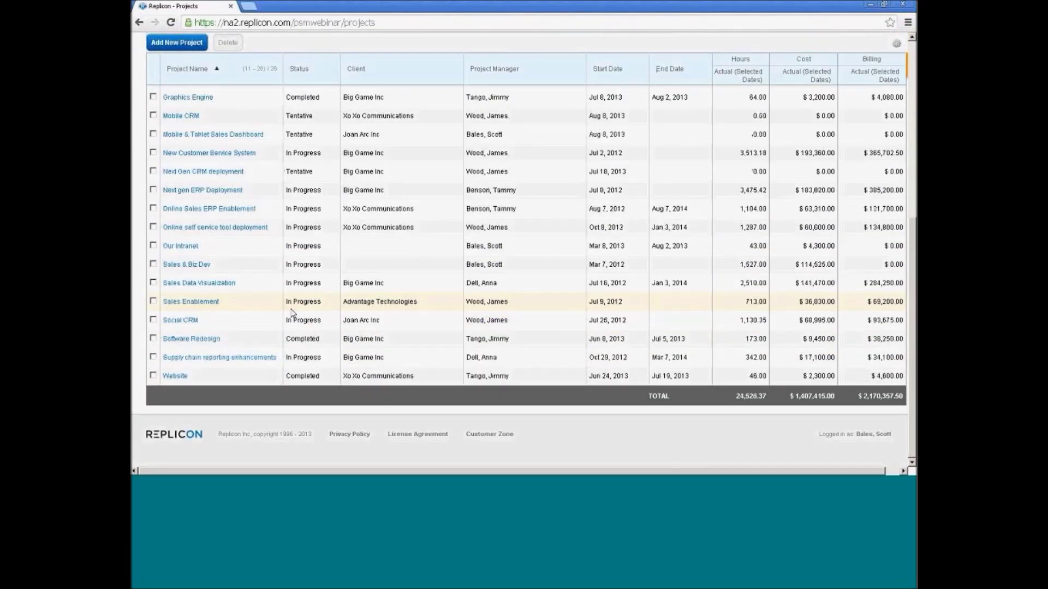
scroll(293, 313, "up", 6)
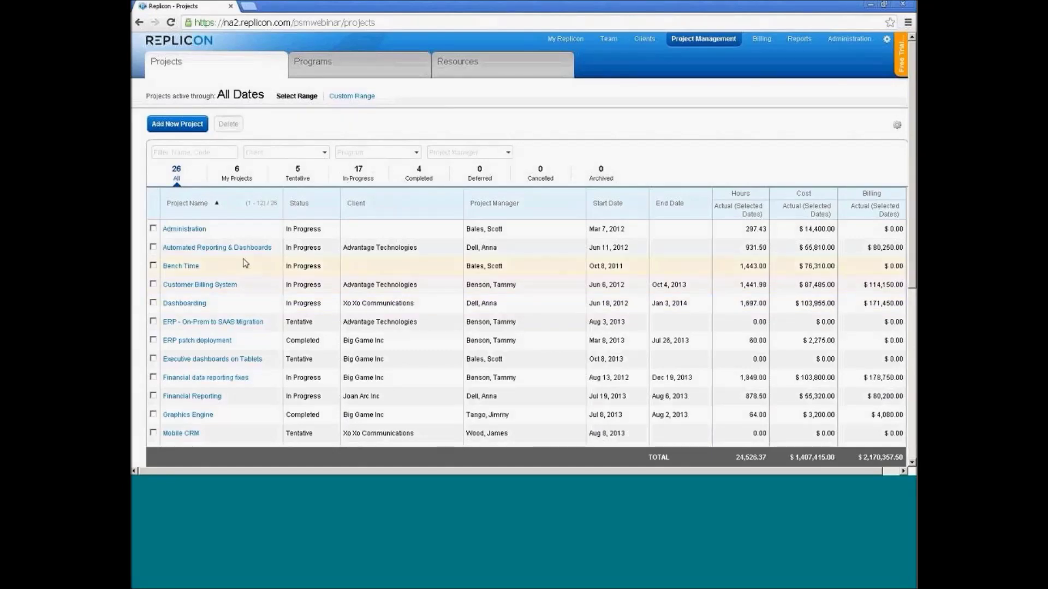
scroll(246, 259, "down", 1)
scroll(244, 255, "down", 5)
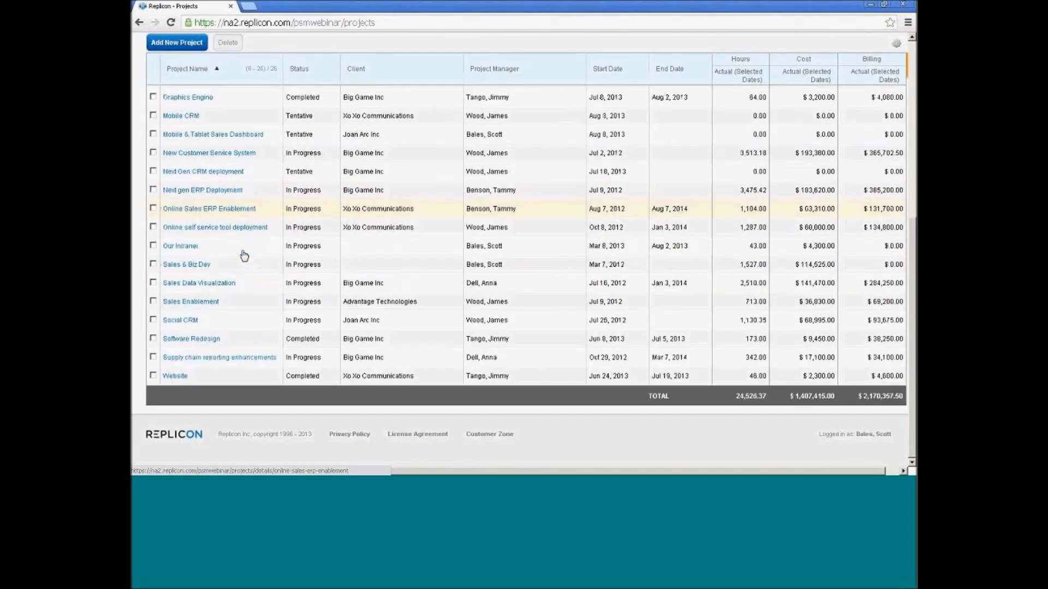
scroll(241, 258, "up", 6)
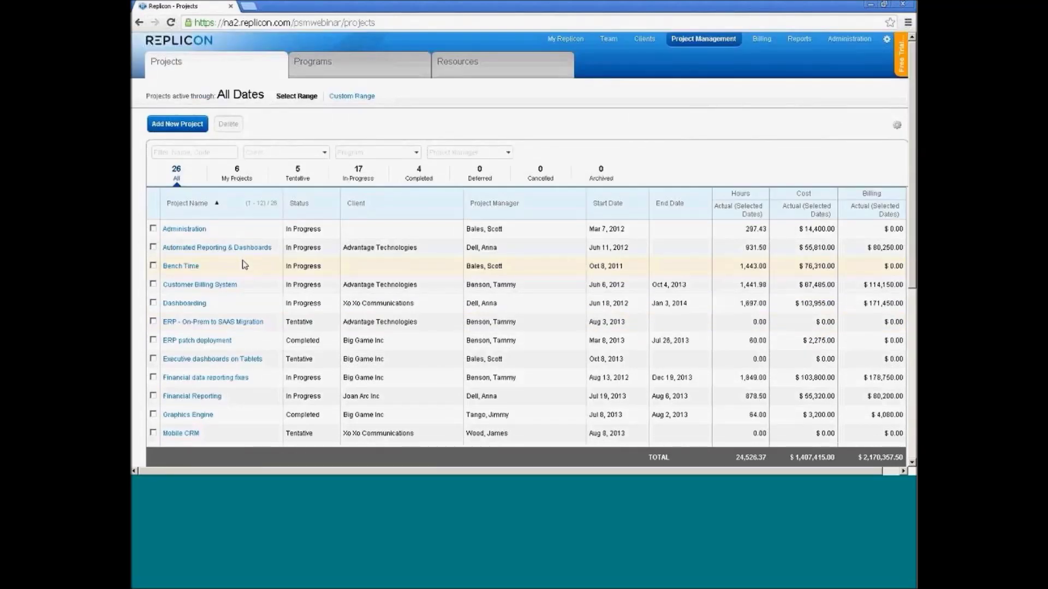
scroll(244, 265, "down", 5)
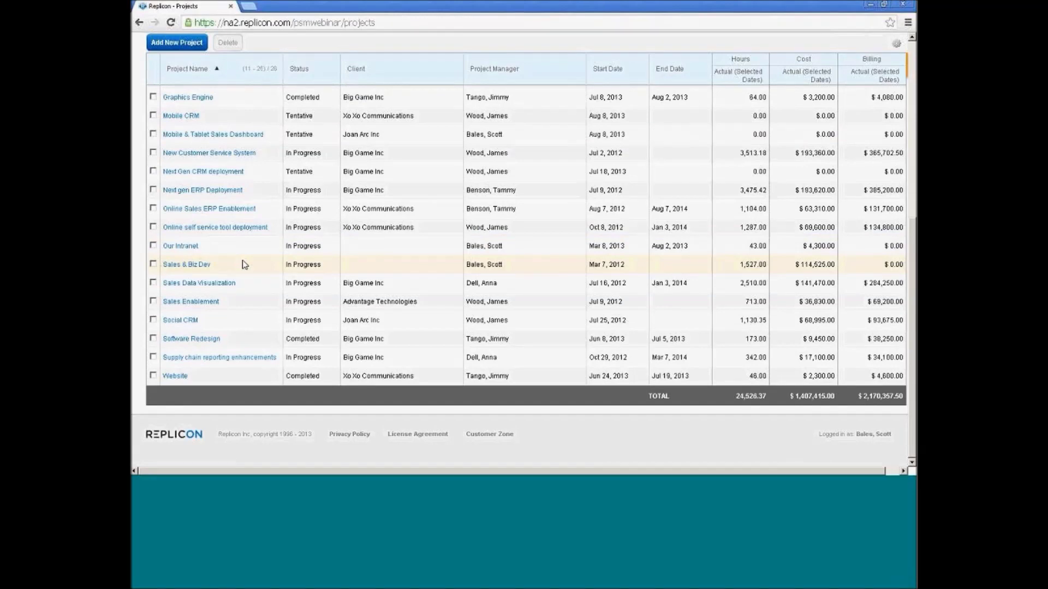
scroll(244, 265, "up", 3)
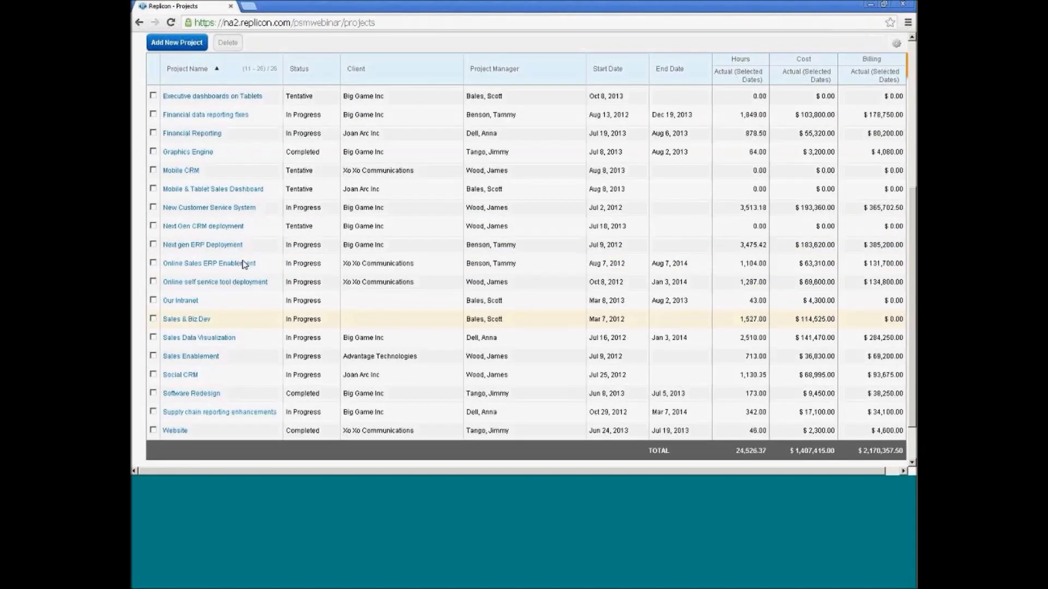
scroll(219, 370, "up", 3)
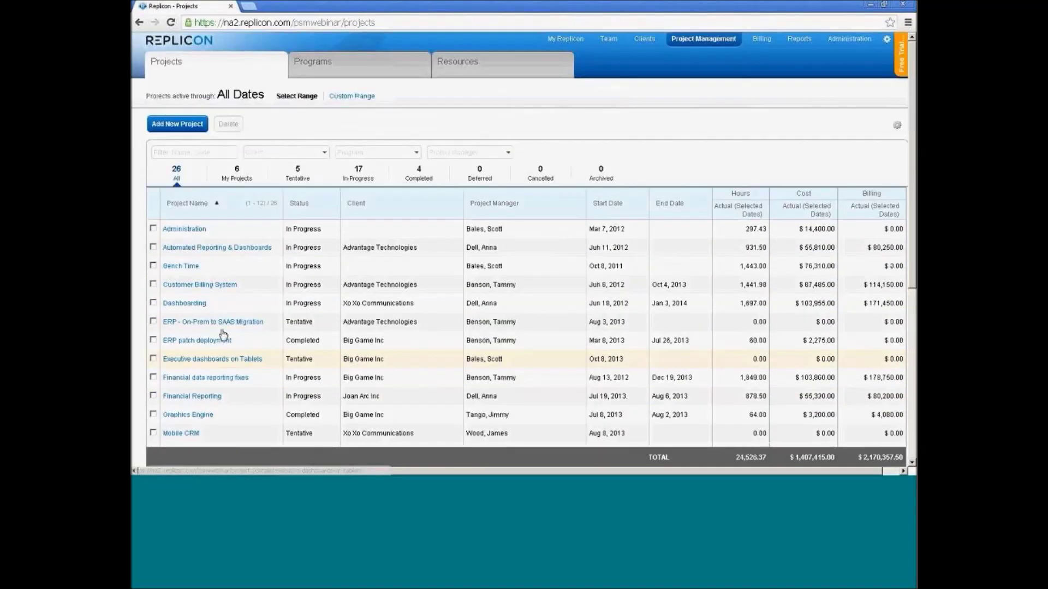
View only My Projects, return to all projects, and review the project table's column settings without changing them
left_click(243, 174)
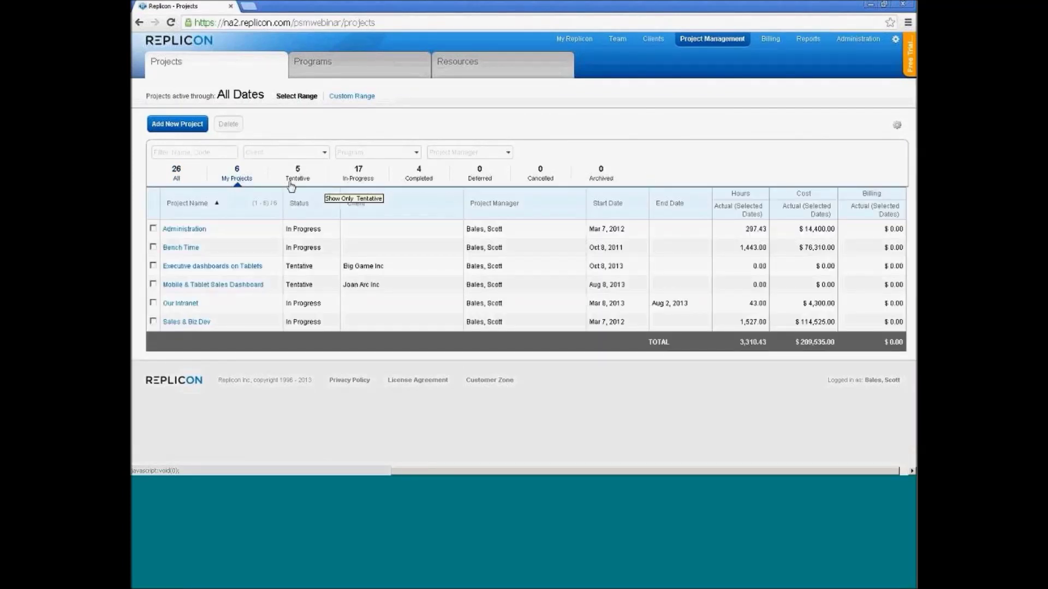
left_click(176, 176)
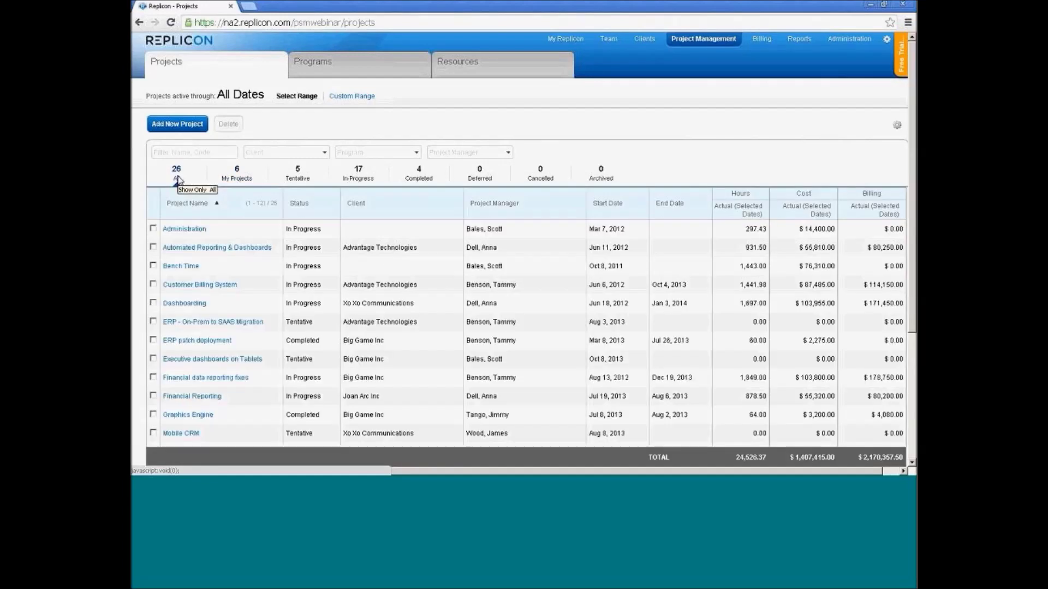
left_click(897, 126)
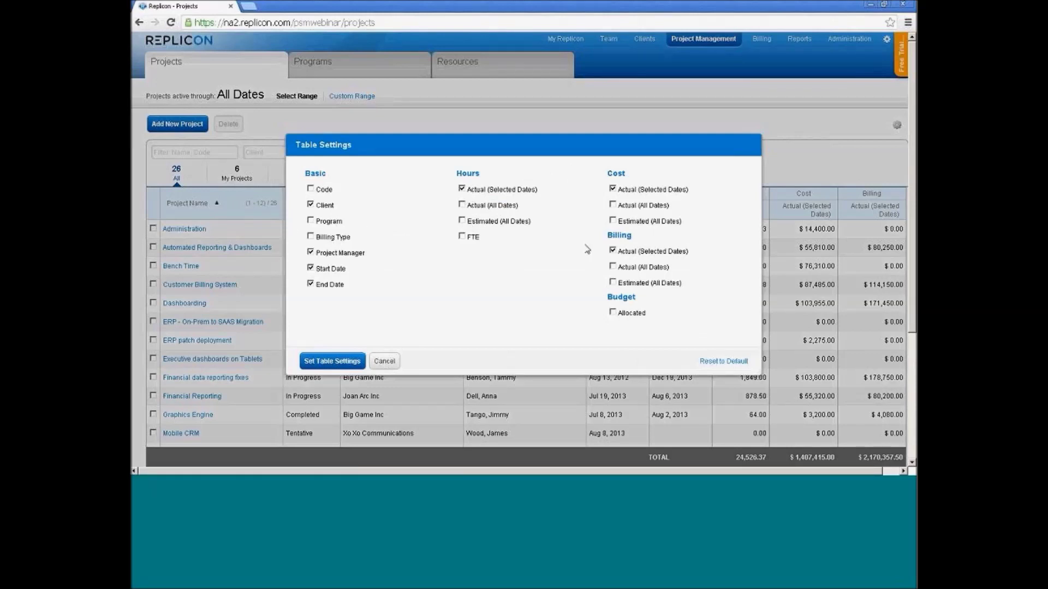
left_click(385, 362)
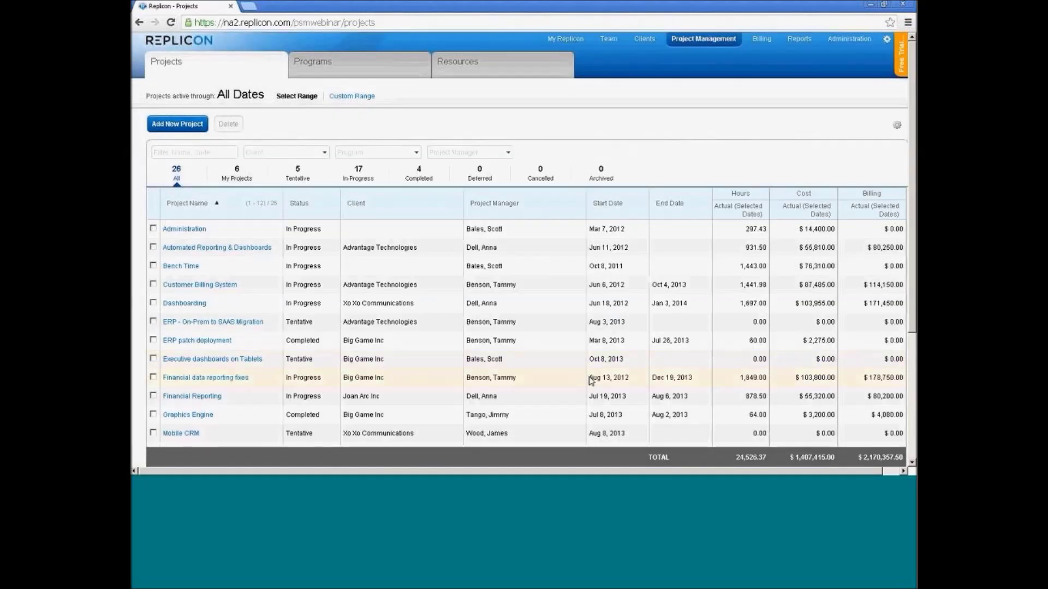
Open the project Financial data reporting fixes and review its hours summary, tasks and team members
scroll(276, 339, "down", 1)
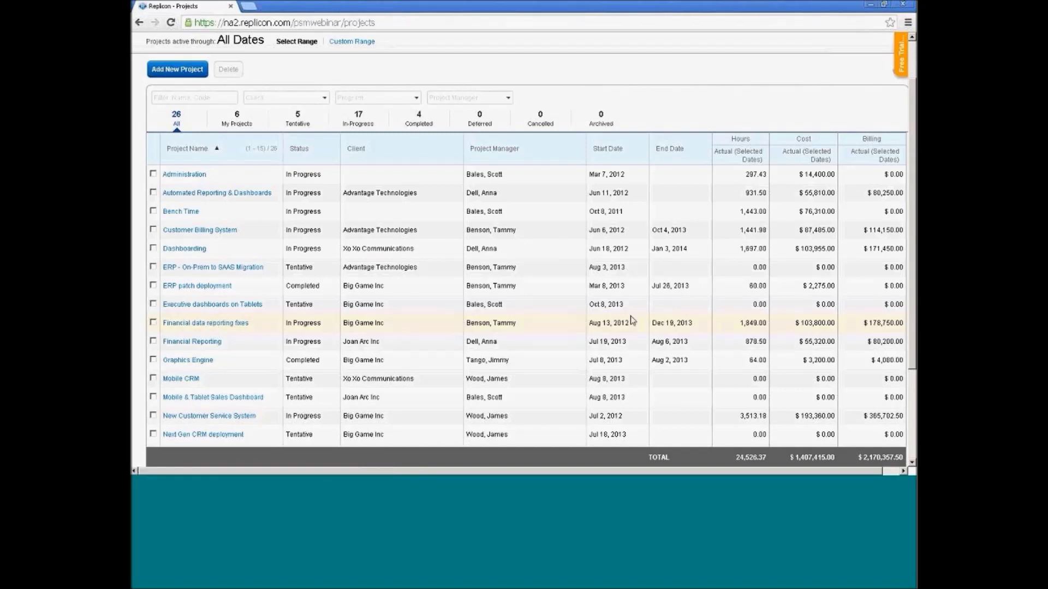
left_click(222, 323)
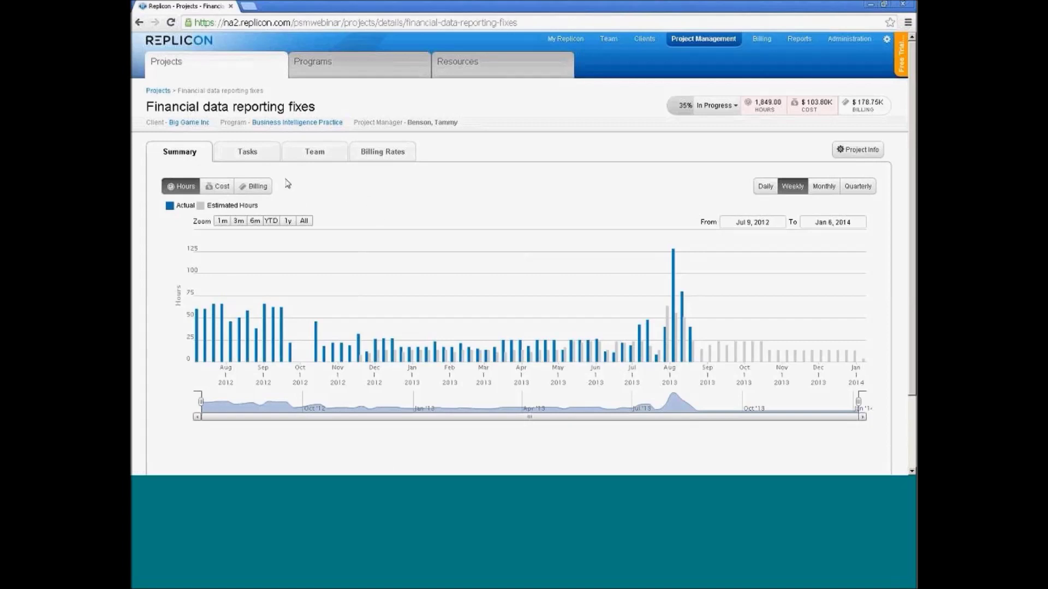
left_click(315, 154)
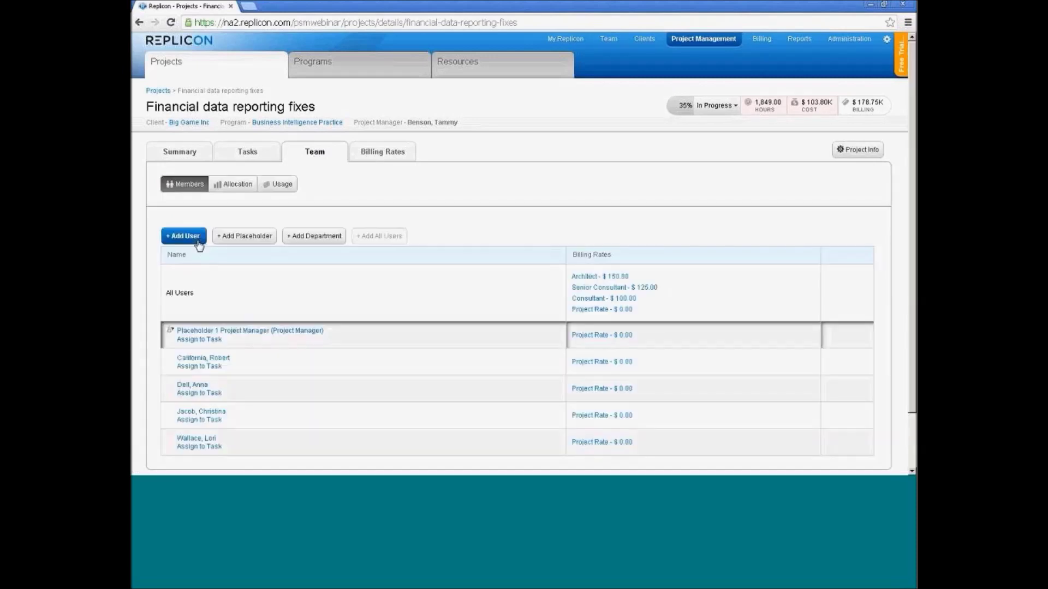
scroll(256, 381, "down", 2)
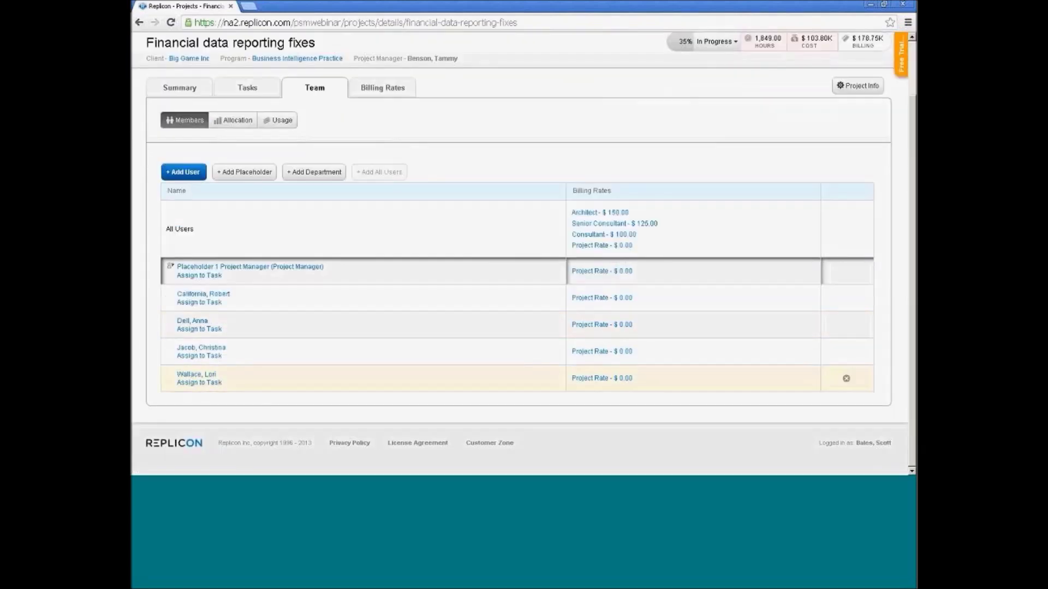
scroll(271, 389, "up", 2)
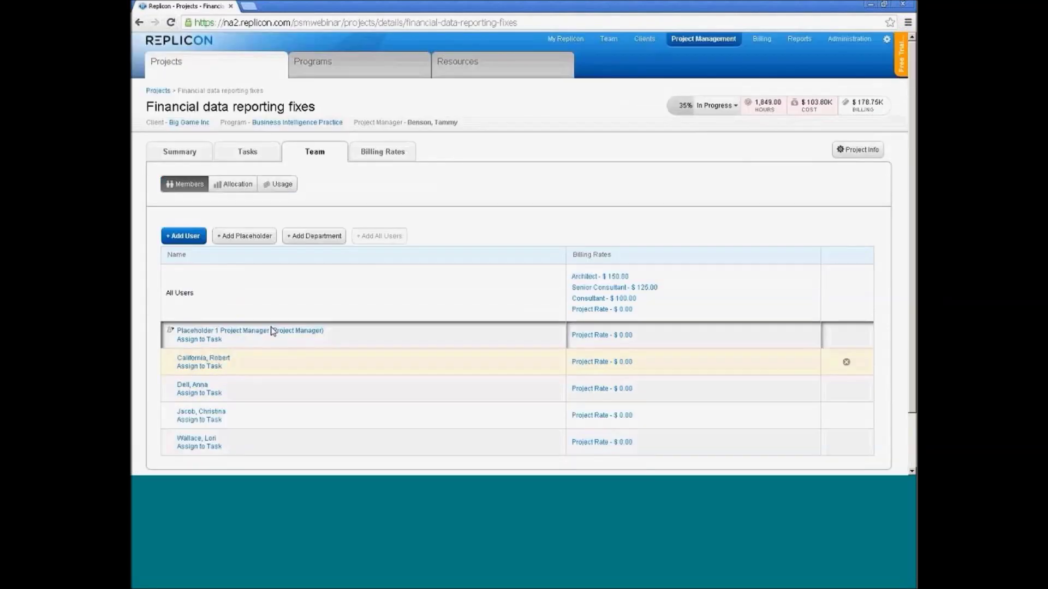
left_click(253, 152)
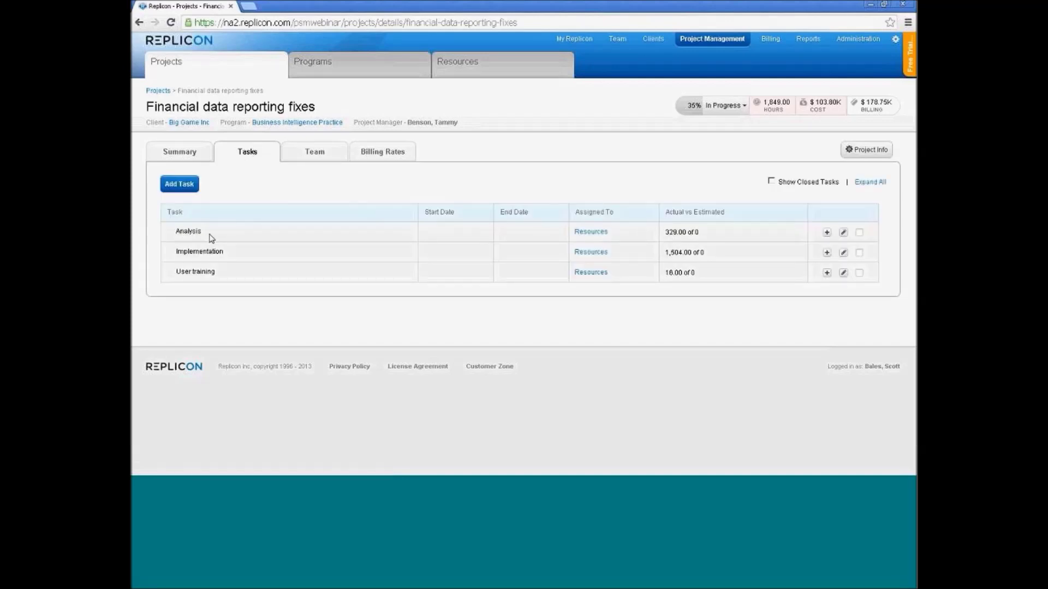
left_click(321, 152)
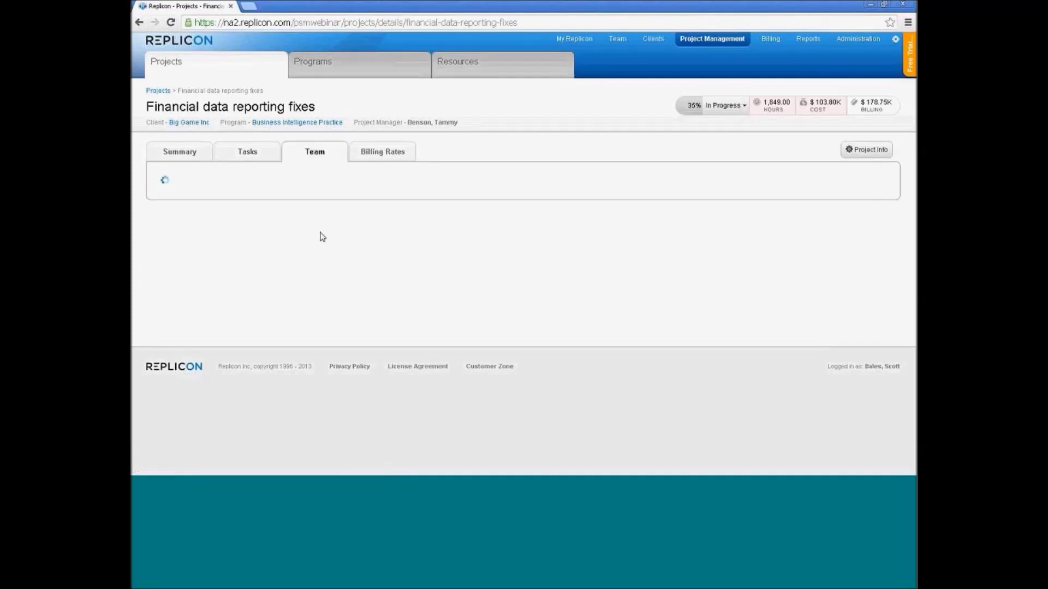
Review the project roles available for a new team placeholder without adding one
scroll(314, 267, "down", 1)
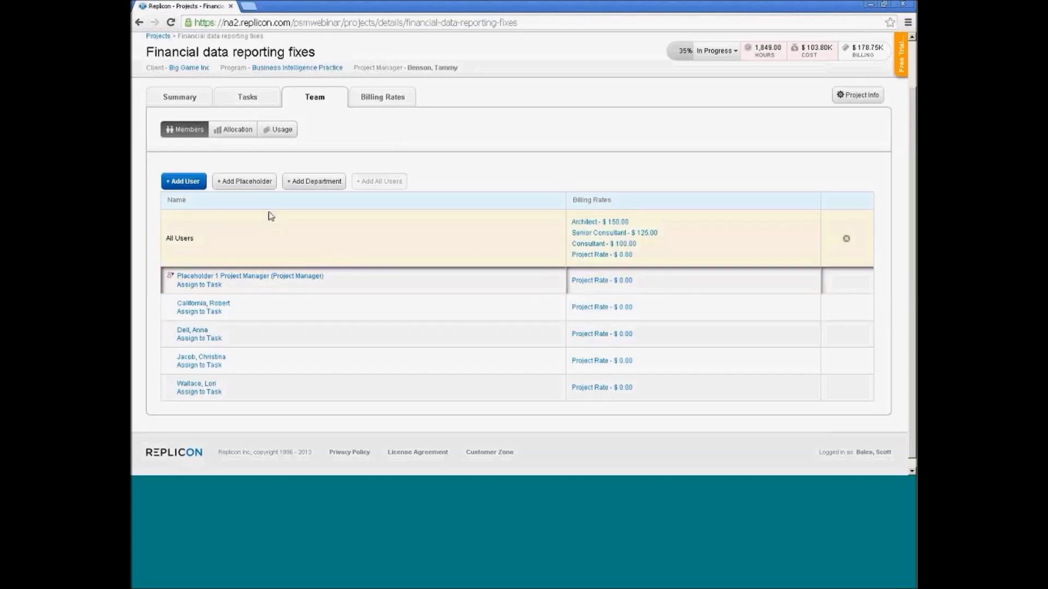
left_click(246, 182)
left_click(524, 233)
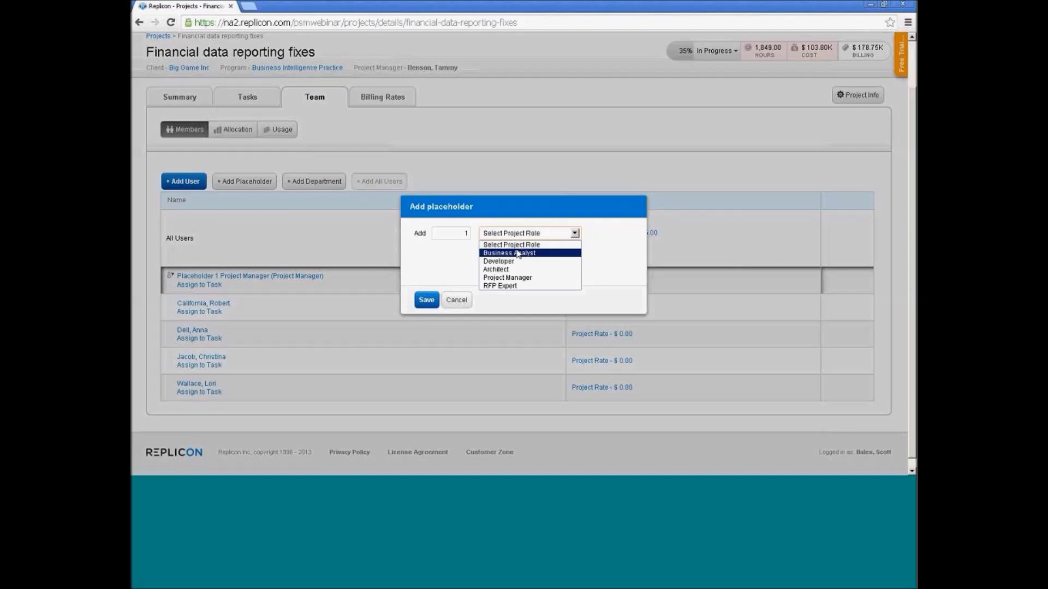
left_click(441, 254)
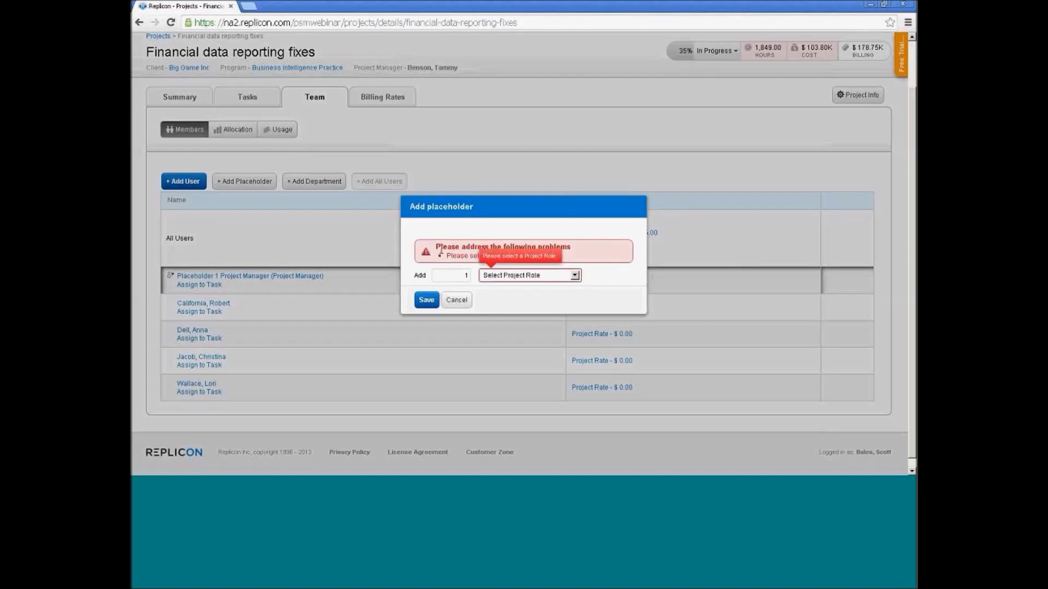
left_click(453, 300)
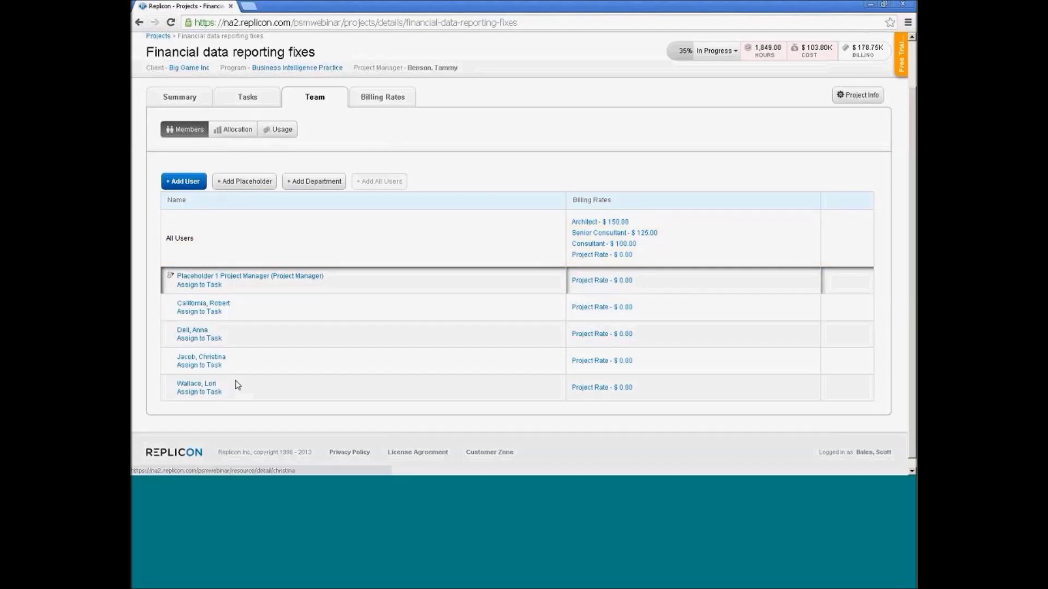
Examine the project team's weekly allocation chart for project allocations, over-allocations and time off
left_click(224, 140)
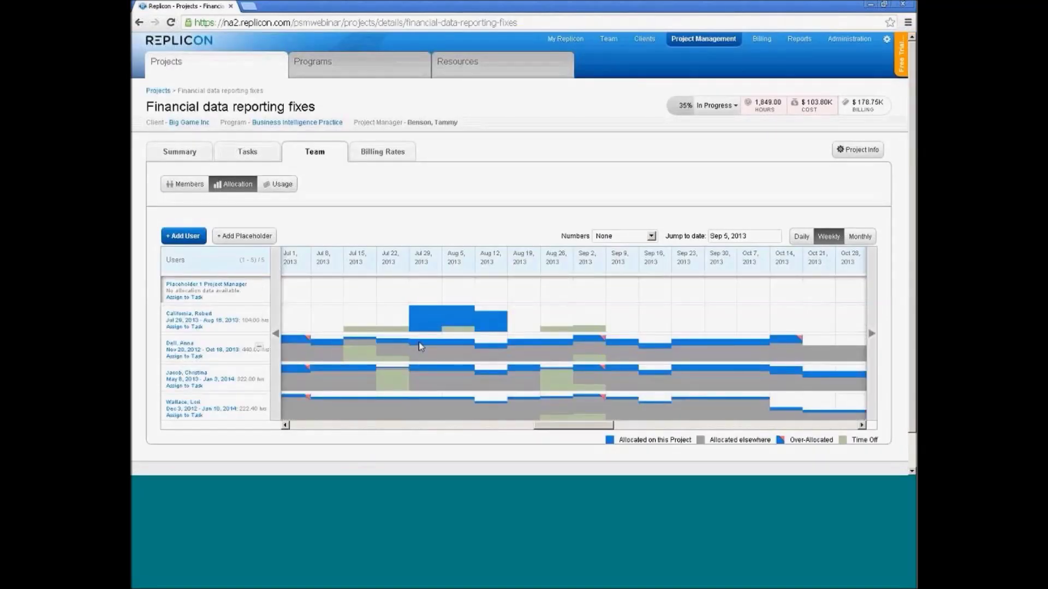
scroll(589, 325, "down", 1)
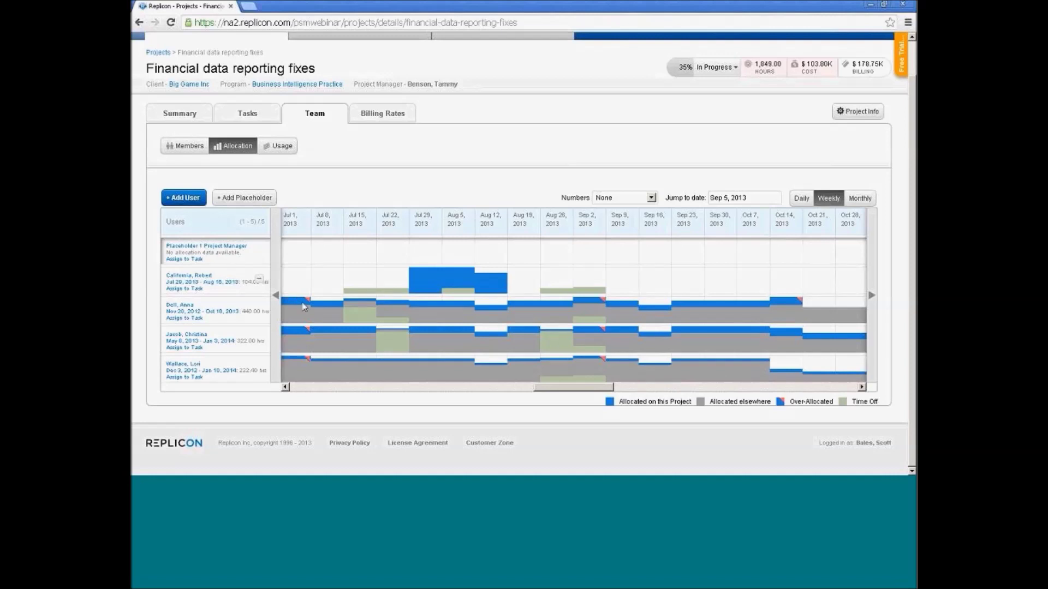
scroll(305, 306, "up", 1)
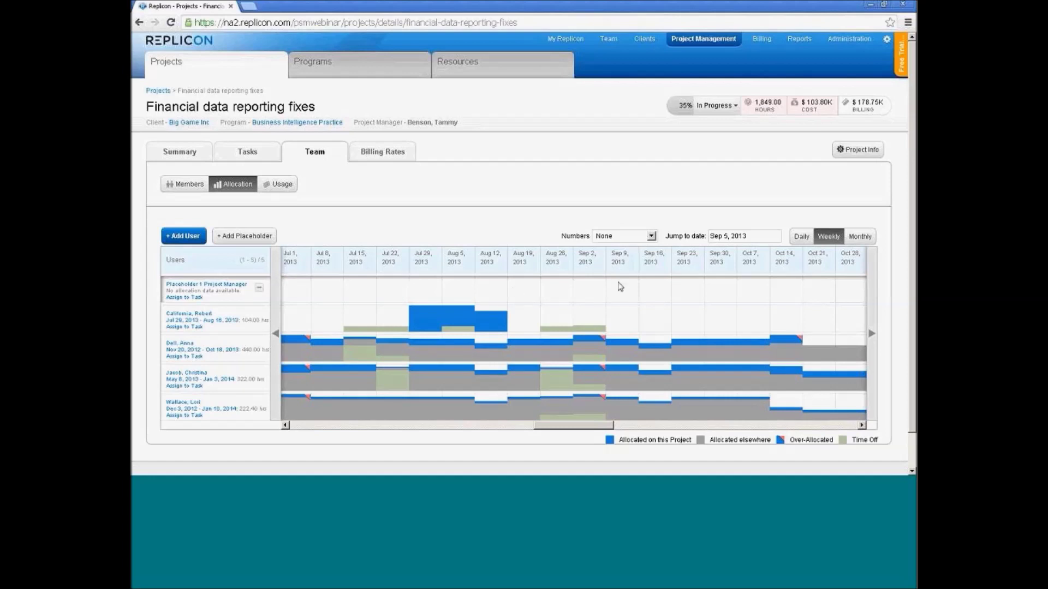
Allocate Placeholder 1 Project Manager for 4 hrs/day, Mon - Fri, from Sep 9, 2013 to Sep 30, 2013
left_click(632, 299)
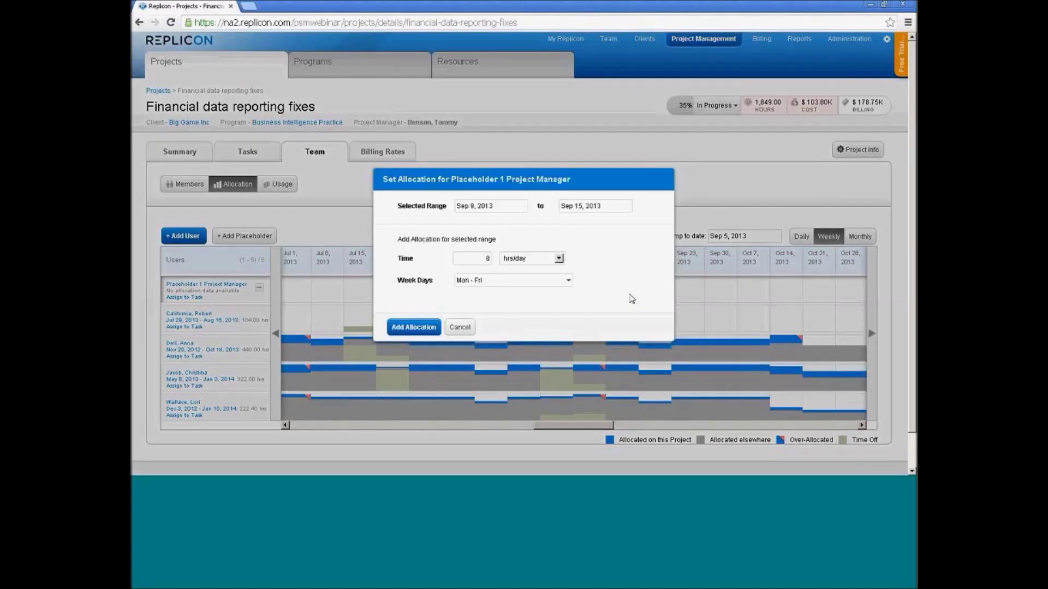
left_click(613, 206)
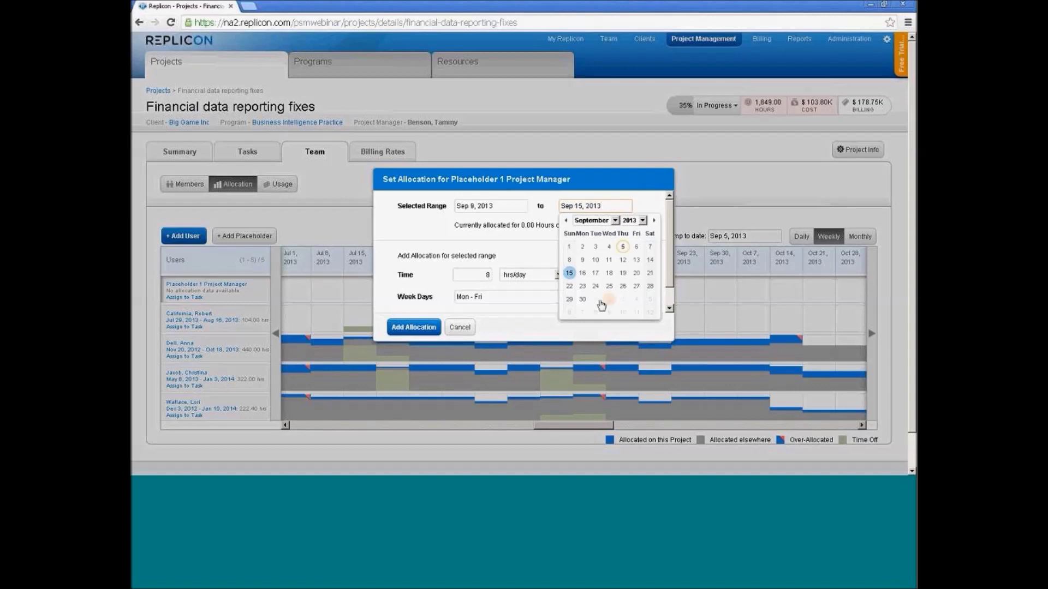
left_click(582, 299)
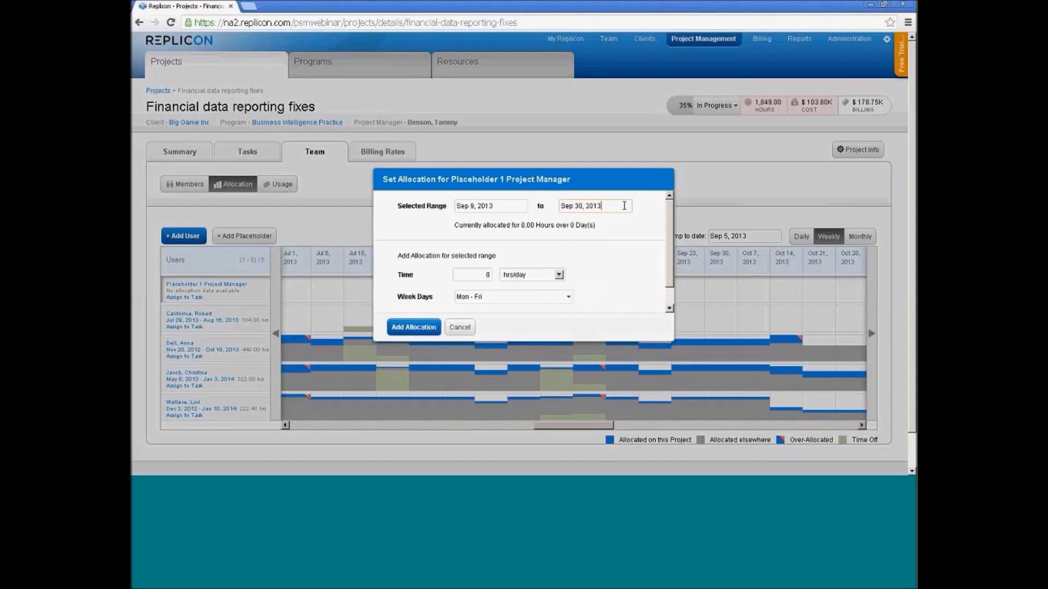
left_click(542, 276)
left_click(515, 286)
double_click(486, 277)
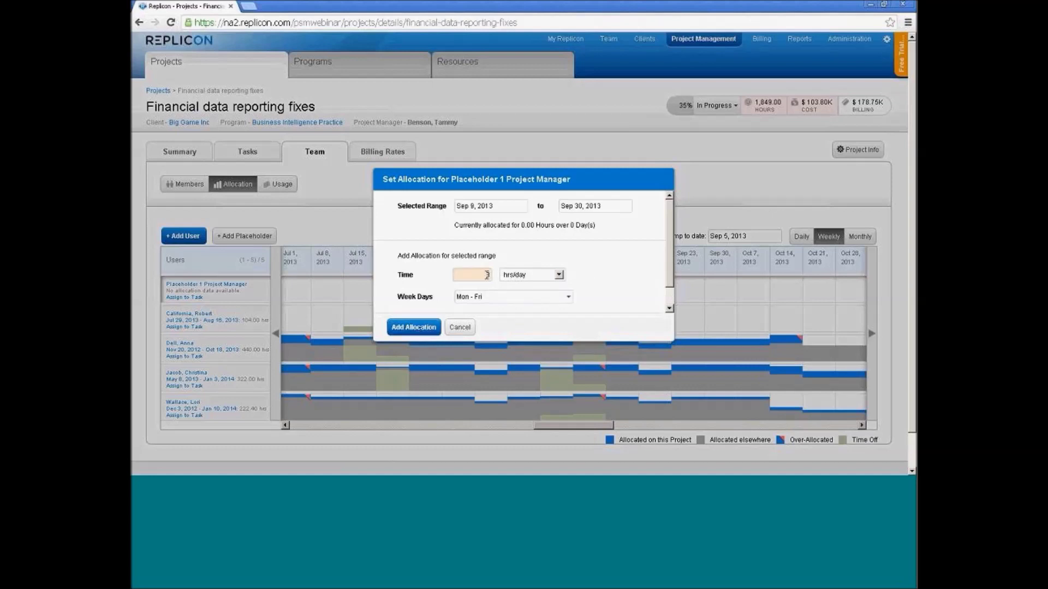
type("4")
left_click(413, 328)
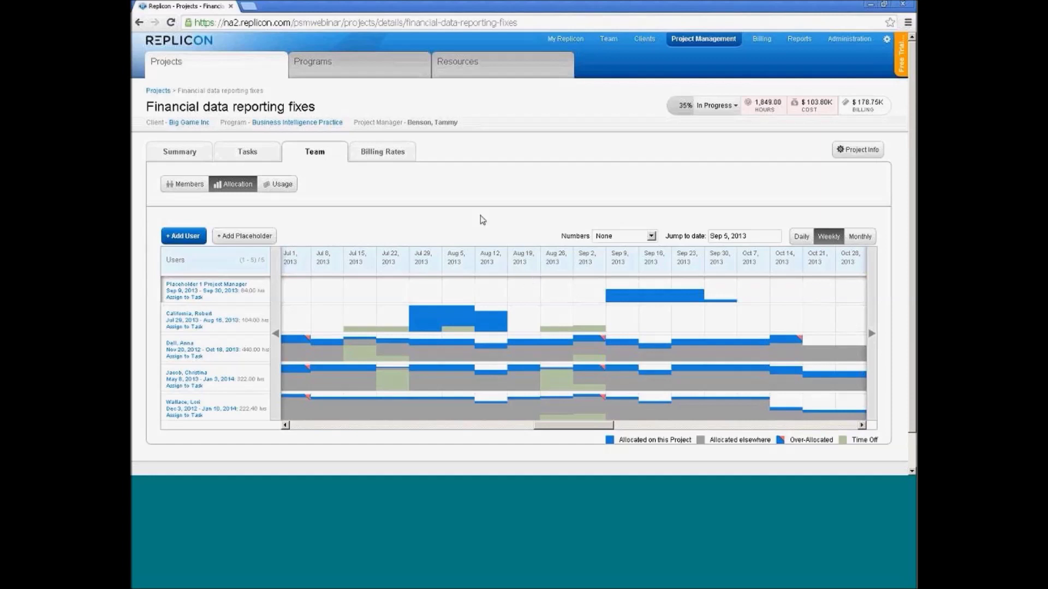
Open the resources overview and examine the weekly allocation chart of actual resources
left_click(461, 66)
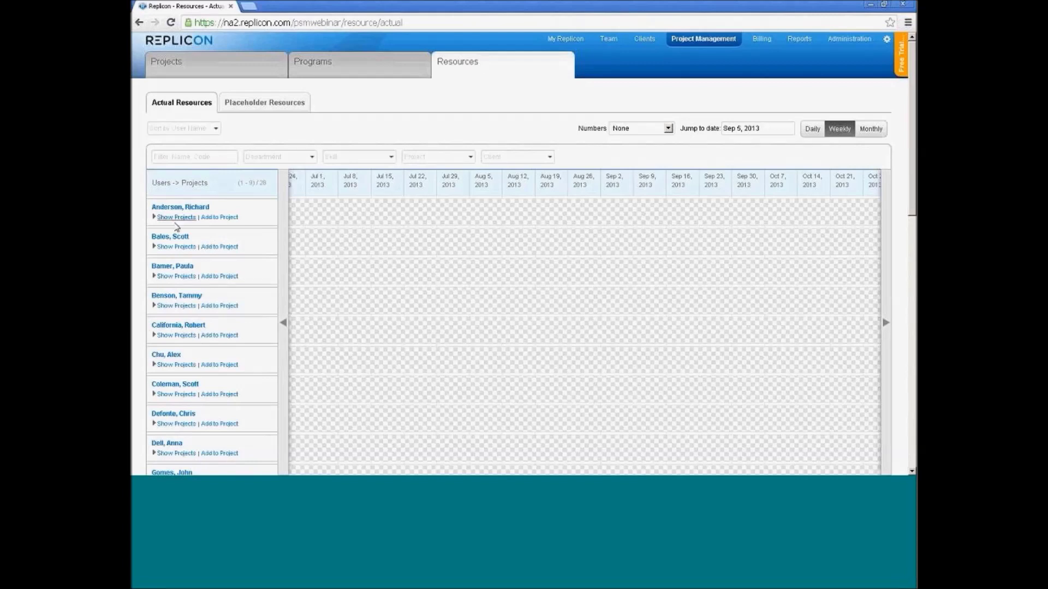
scroll(194, 216, "down", 1)
scroll(193, 217, "up", 1)
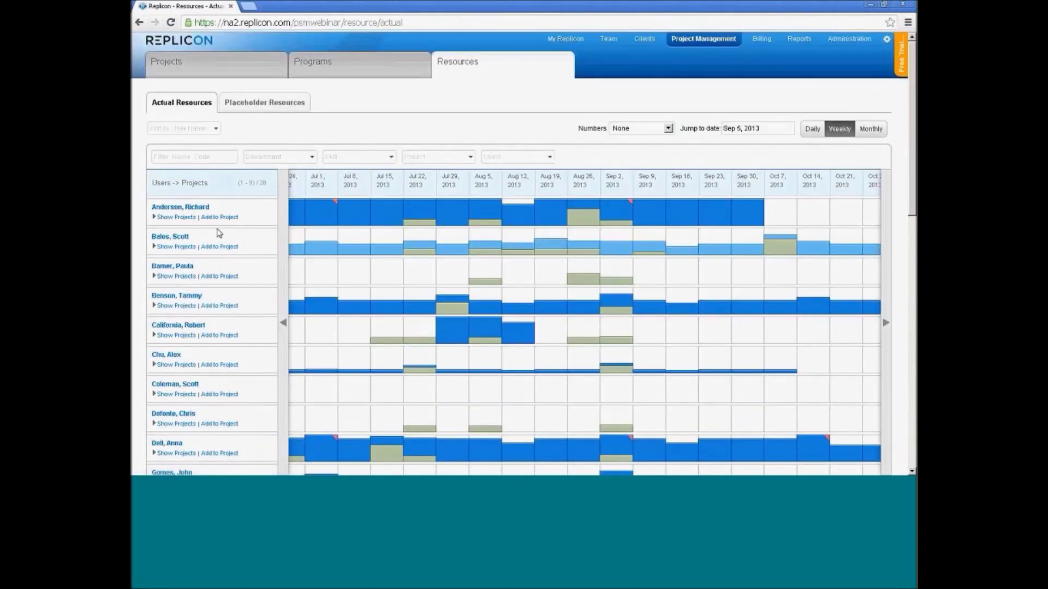
Examine the actual resources' weekly allocations across all listed people and over past and upcoming weeks
scroll(219, 231, "down", 8)
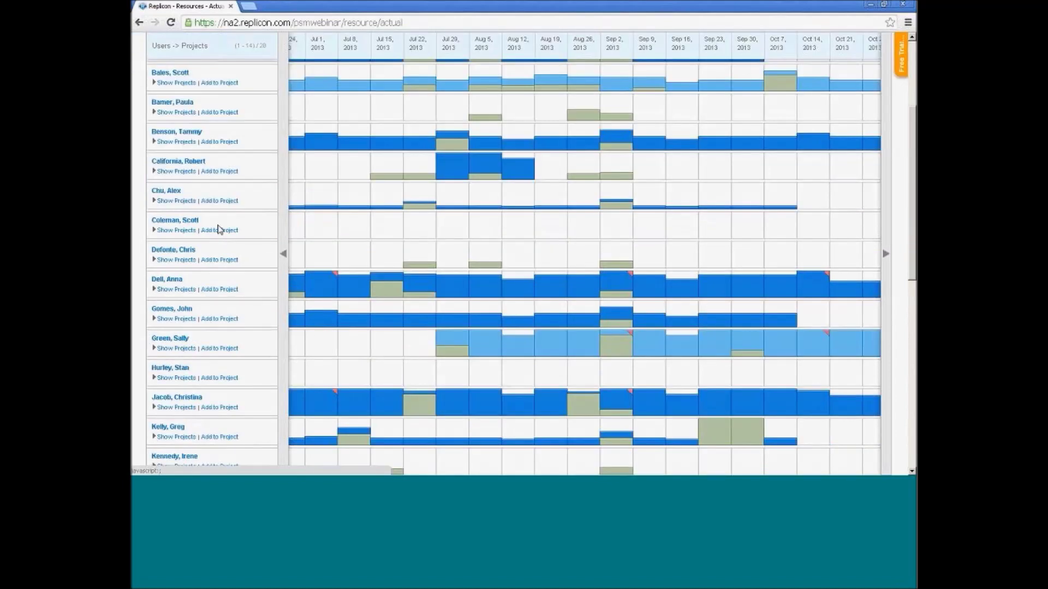
scroll(325, 66, "up", 8)
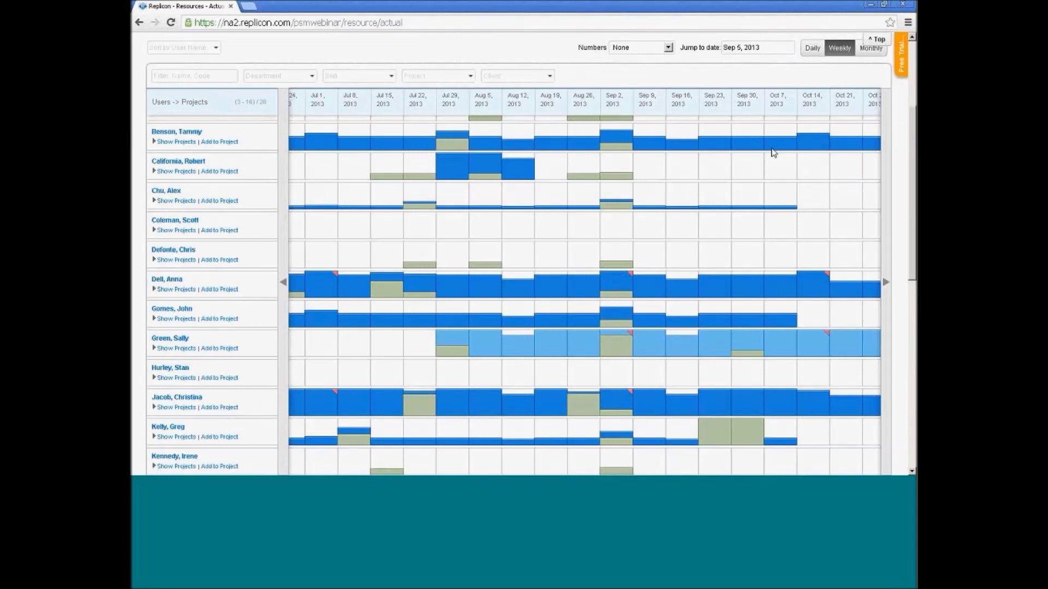
left_click(886, 283)
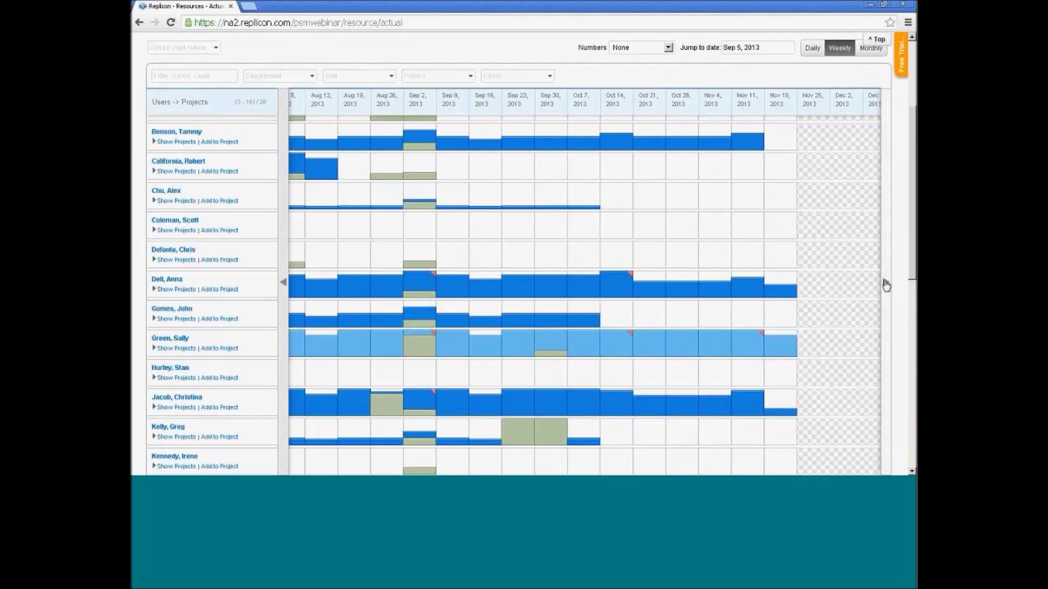
left_click(885, 284)
left_click(886, 283)
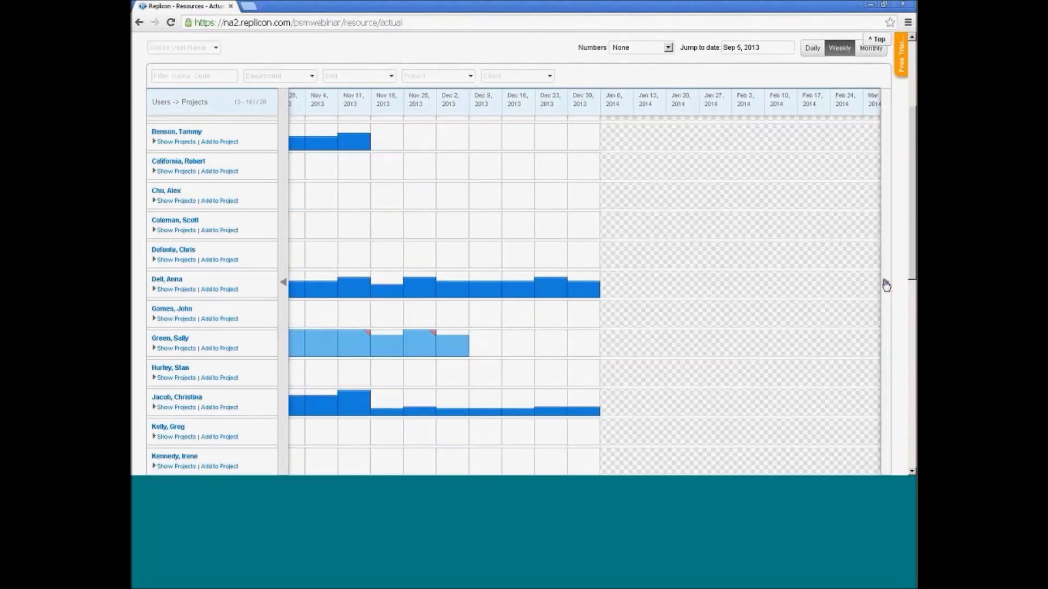
left_click(283, 282)
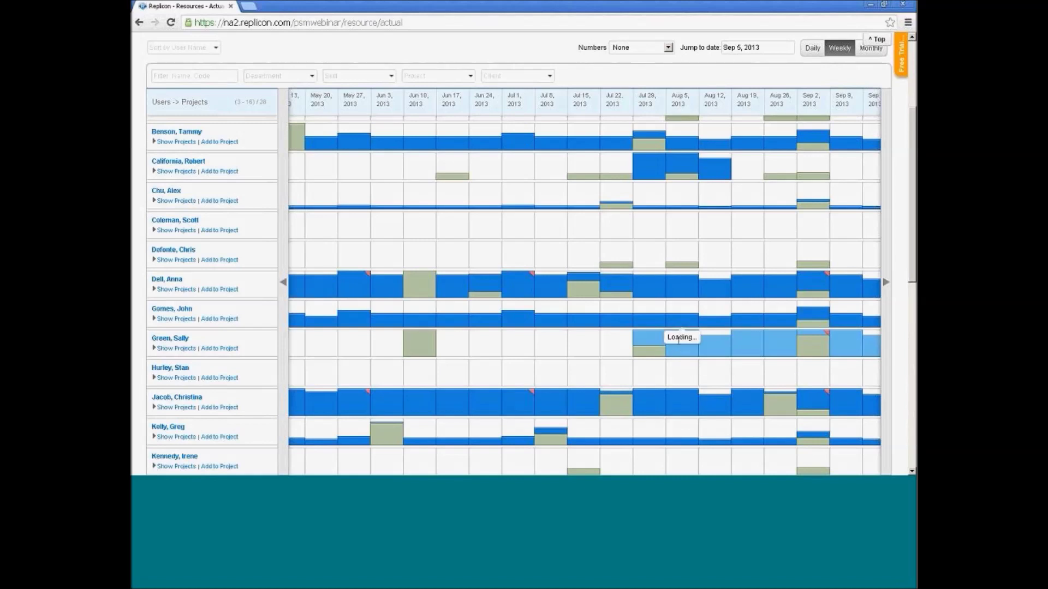
mouse_move(681, 349)
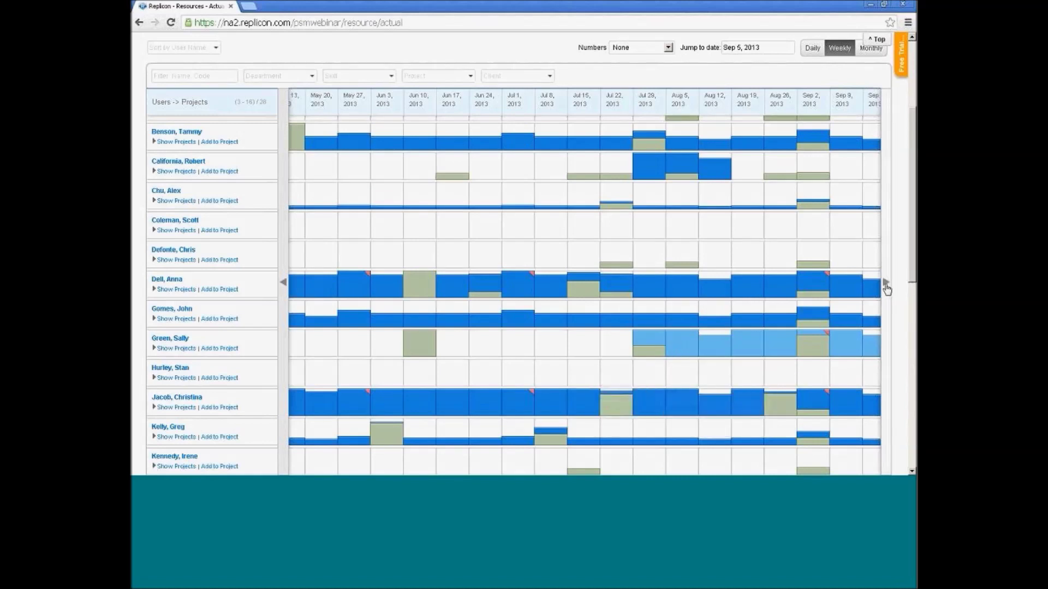
left_click(885, 285)
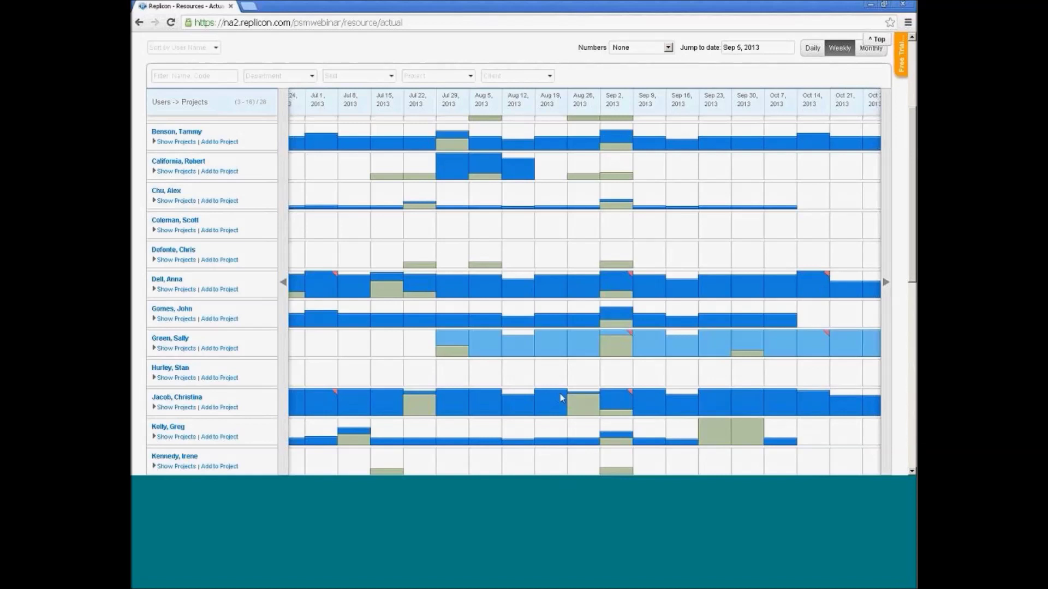
mouse_move(557, 348)
scroll(199, 327, "up", 5)
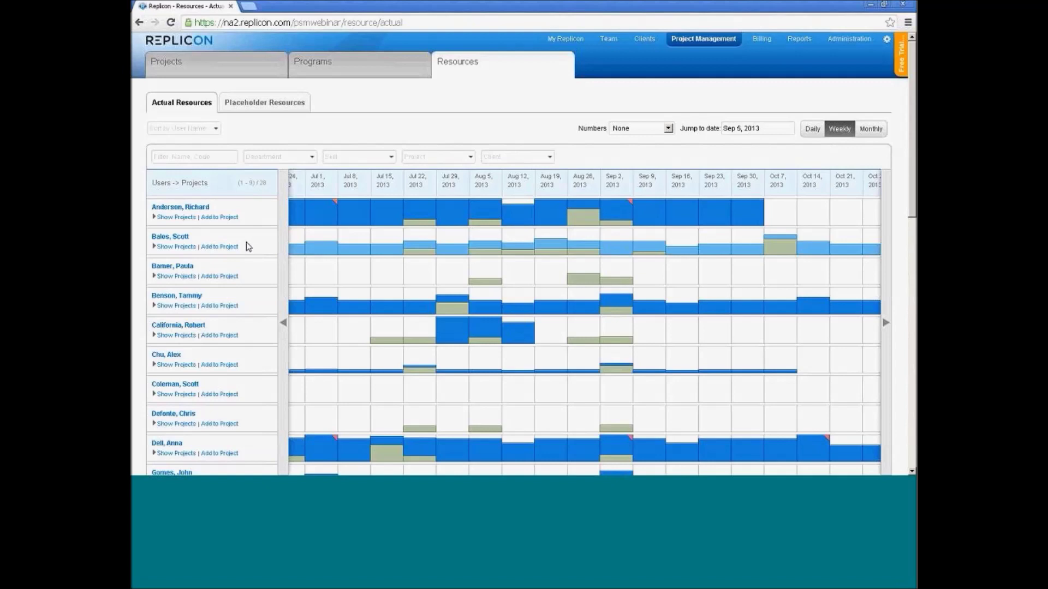
Review the available departments without choosing one, and filter the actual resources by the ERP Architecture skill
left_click(303, 161)
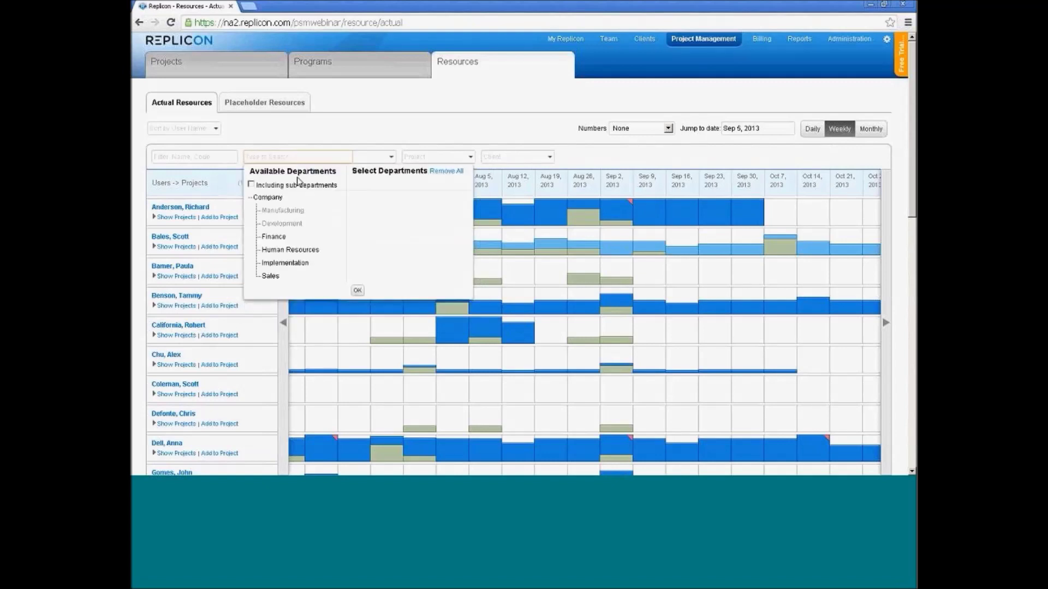
left_click(337, 127)
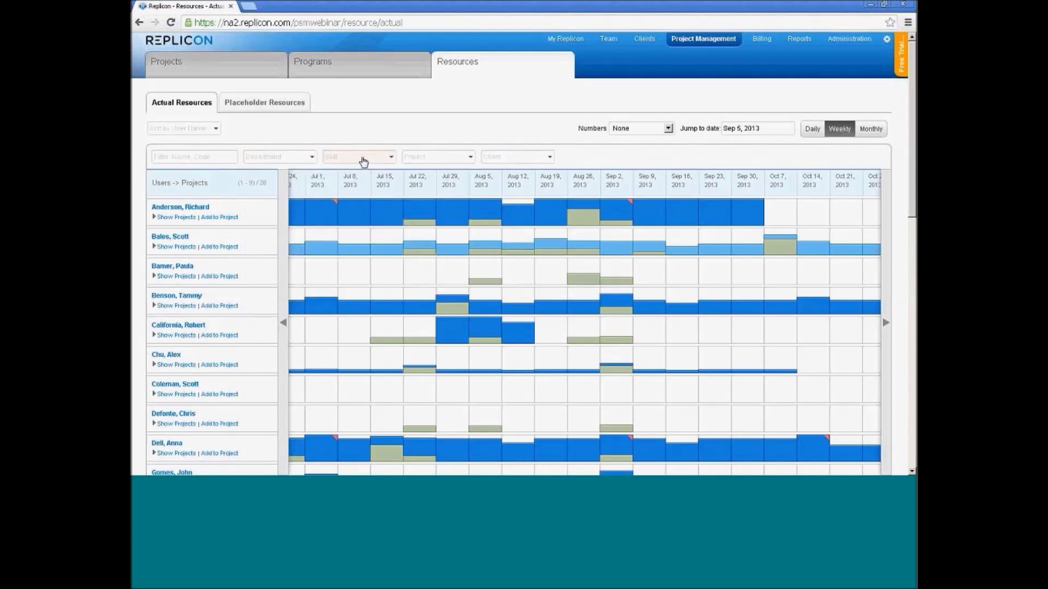
left_click(418, 156)
scroll(339, 243, "down", 1)
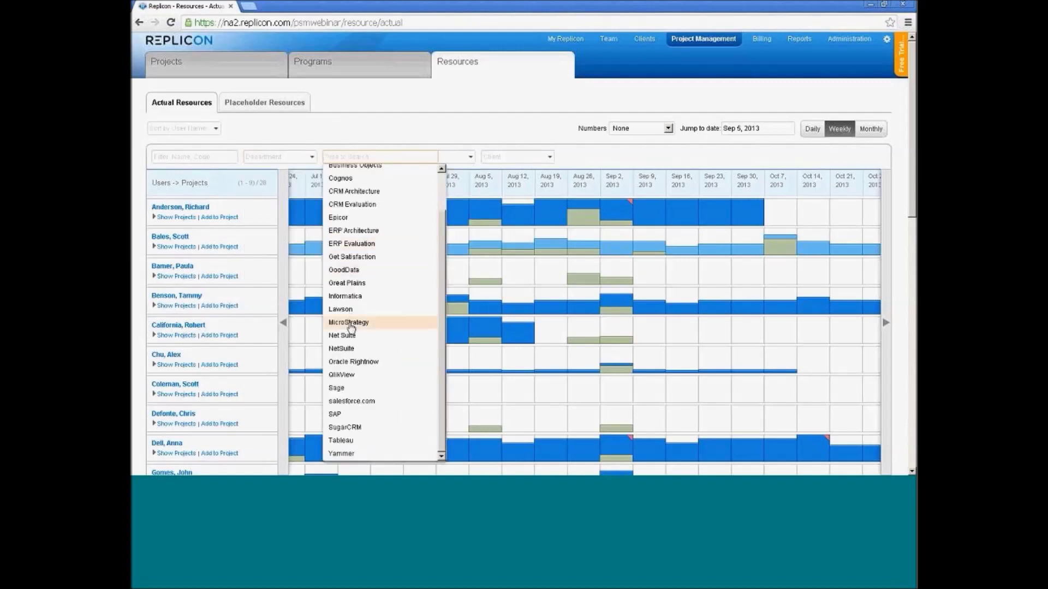
scroll(355, 324, "up", 1)
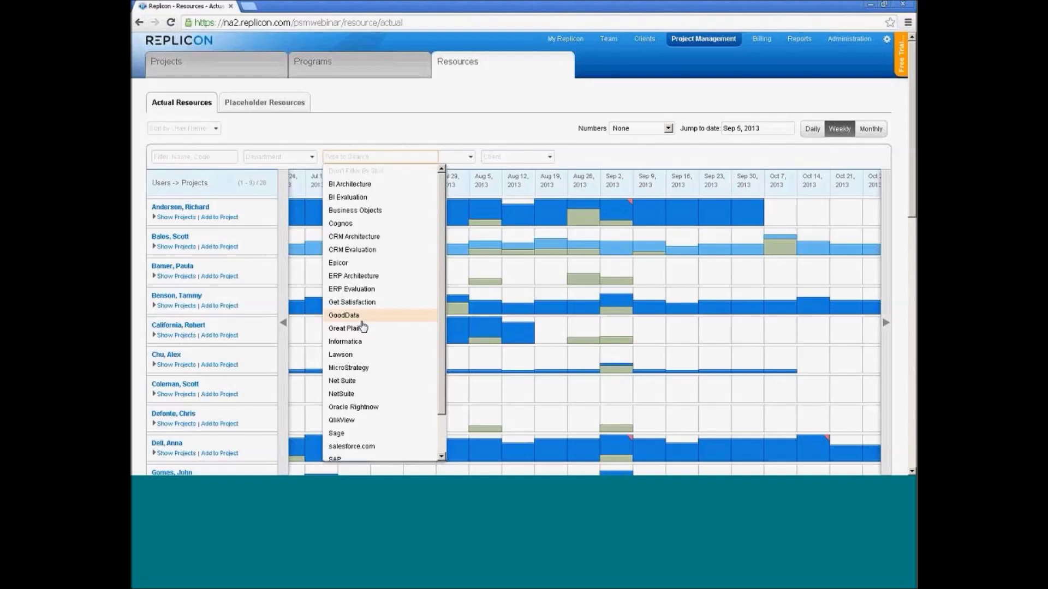
left_click(413, 279)
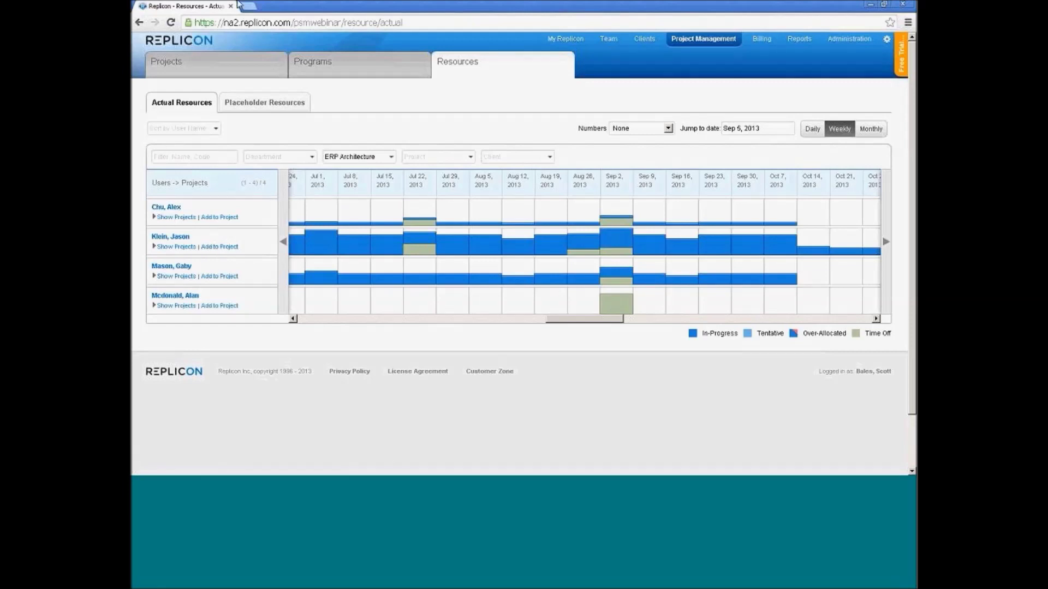
Remove the skill filter so the chart covers all actual resources
left_click(283, 241)
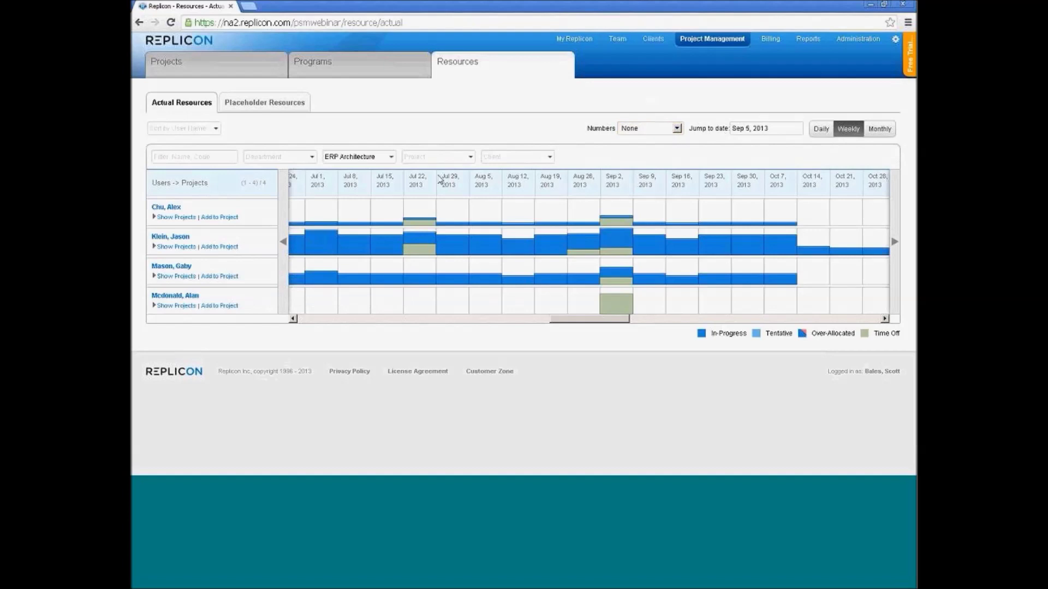
left_click(360, 159)
left_click(357, 171)
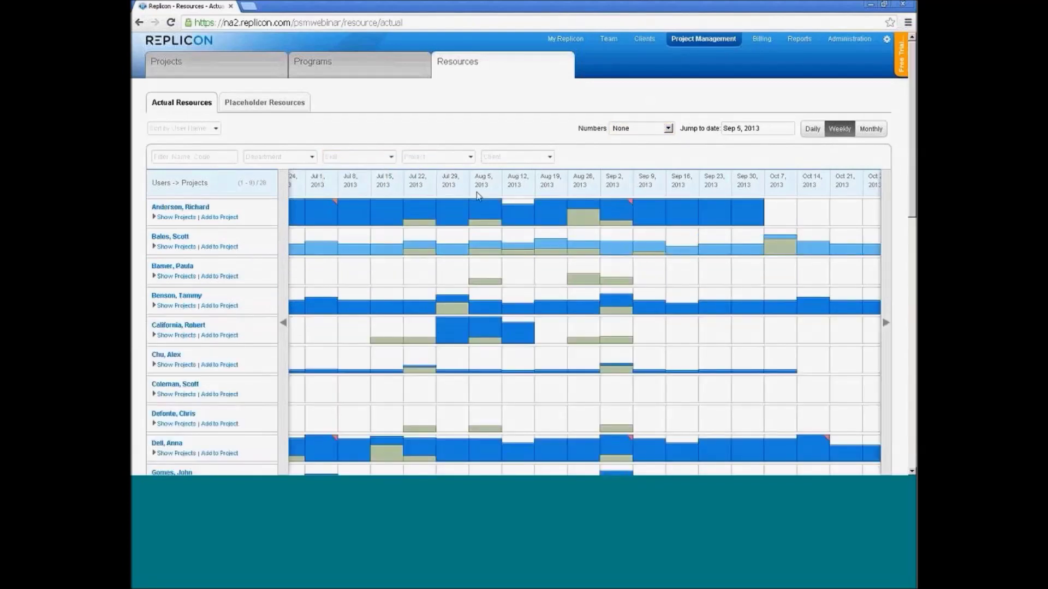
Show the allocation numbers as Percentage and view the details of the Aug 12, 2013 week in the fifth resource's row
left_click(638, 130)
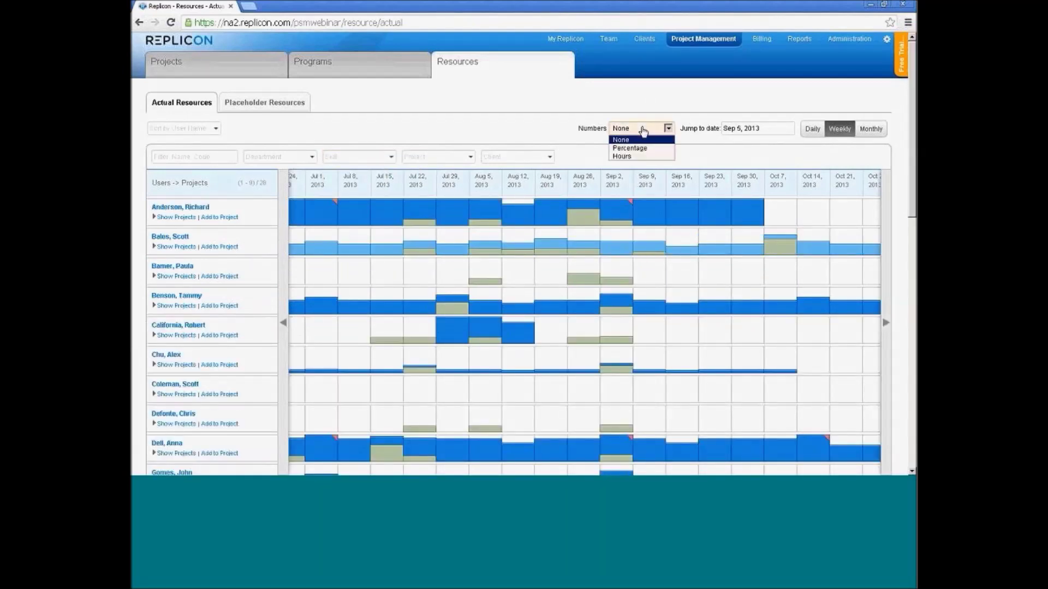
left_click(633, 148)
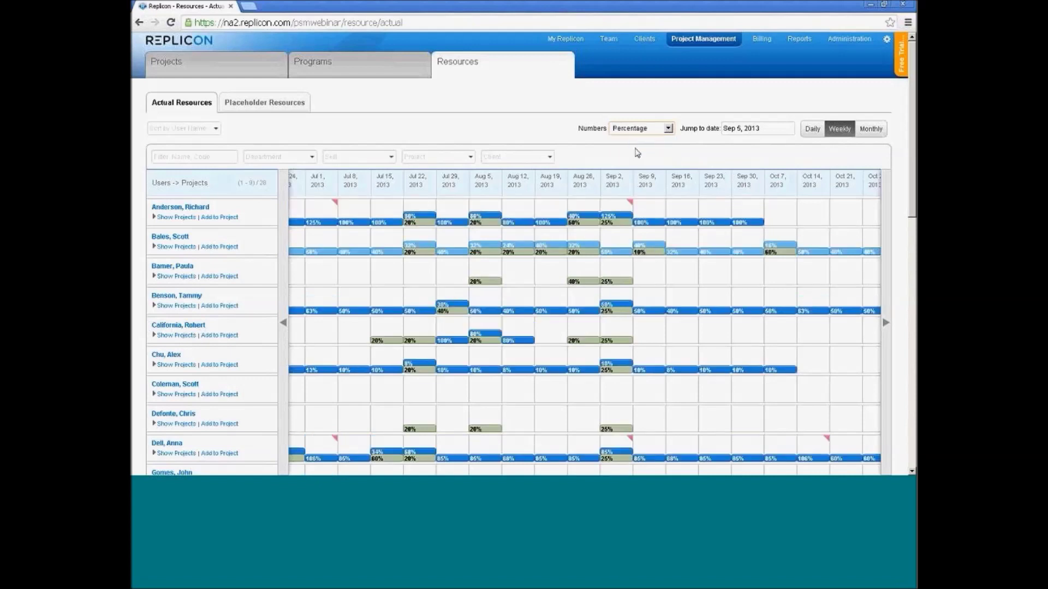
mouse_move(525, 337)
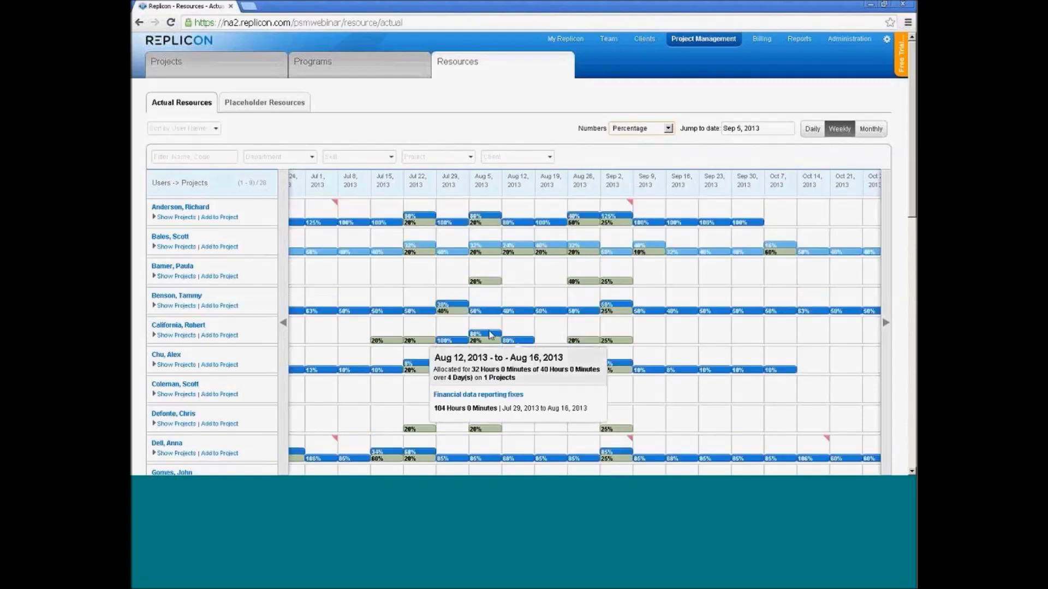
Show the allocation numbers as Hours, and return the numbers display to None
left_click(641, 129)
left_click(635, 157)
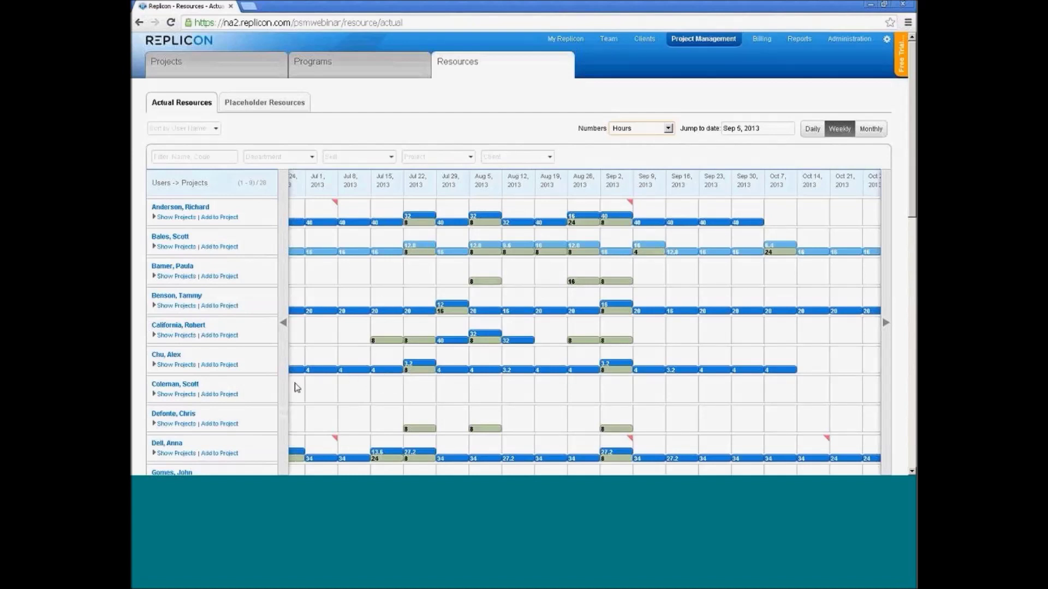
left_click(628, 129)
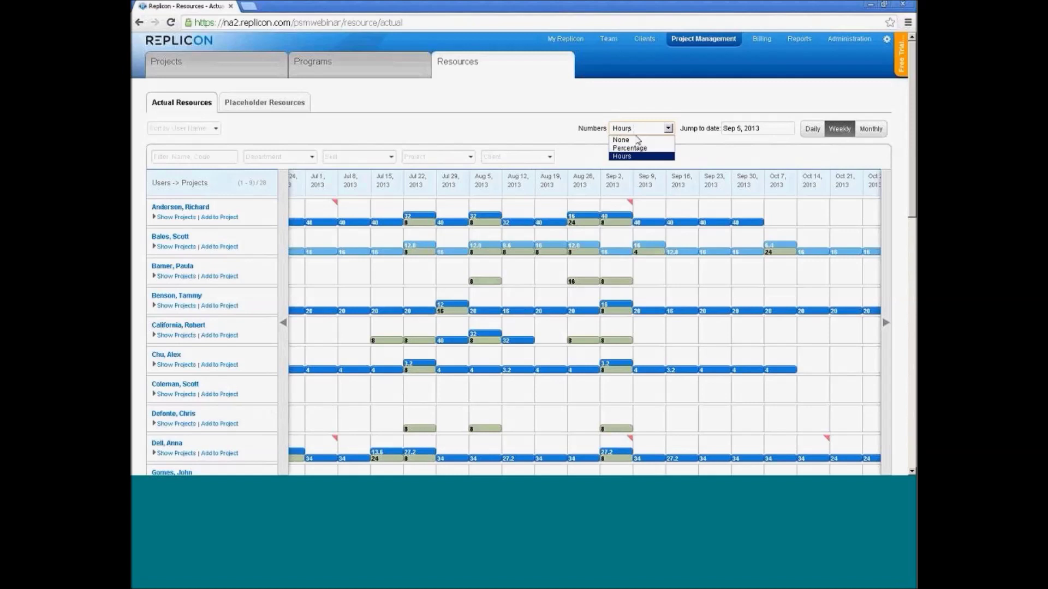
left_click(622, 139)
Expand the projects of the first two resources and view the second resource's add-to-project dialog without adding a project
scroll(356, 108, "down", 2)
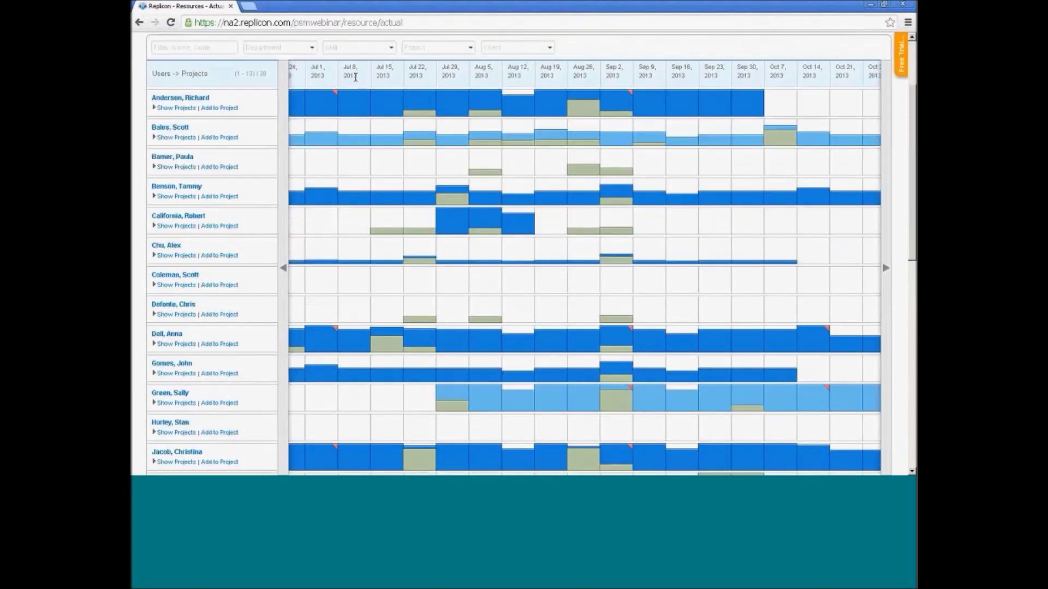
left_click(175, 109)
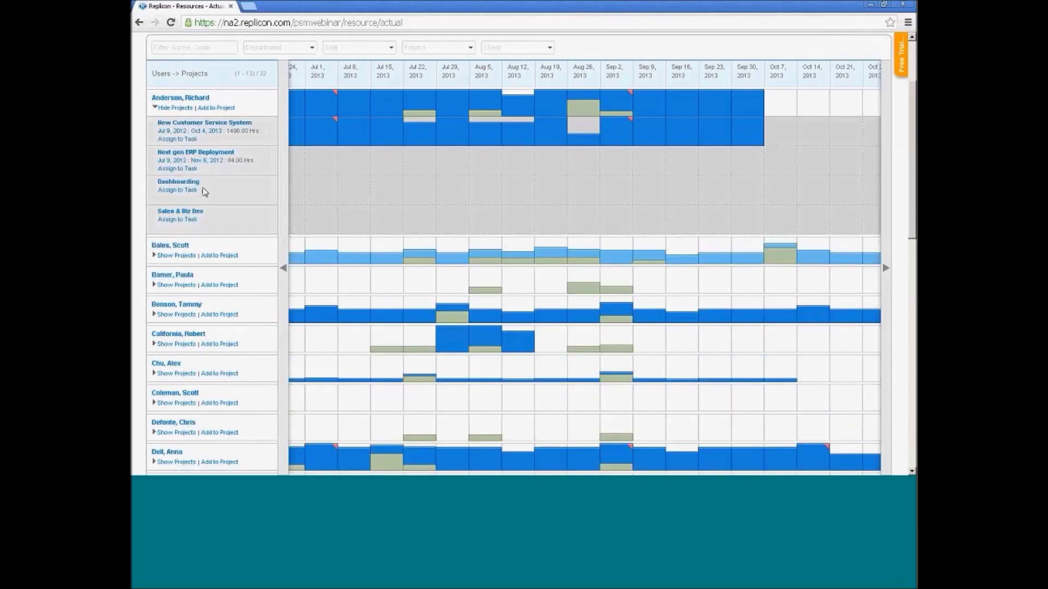
scroll(206, 193, "down", 1)
left_click(174, 201)
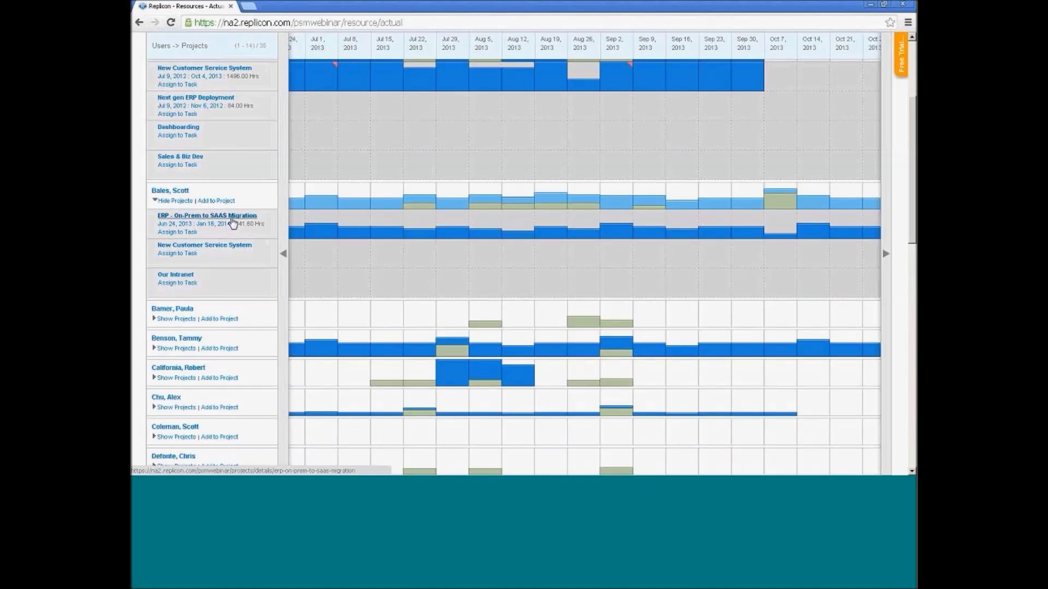
mouse_move(369, 187)
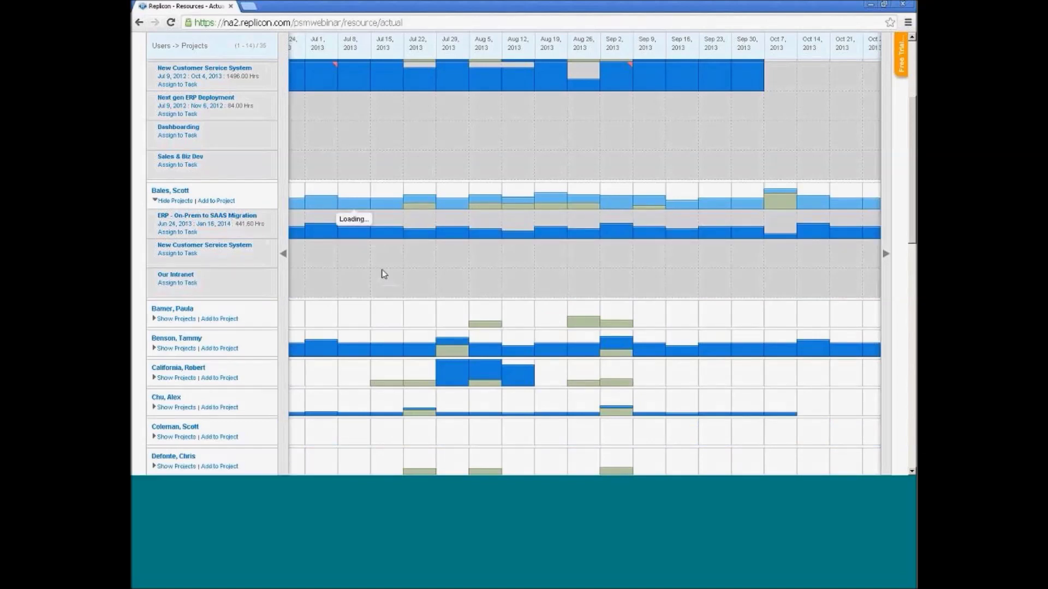
left_click(211, 203)
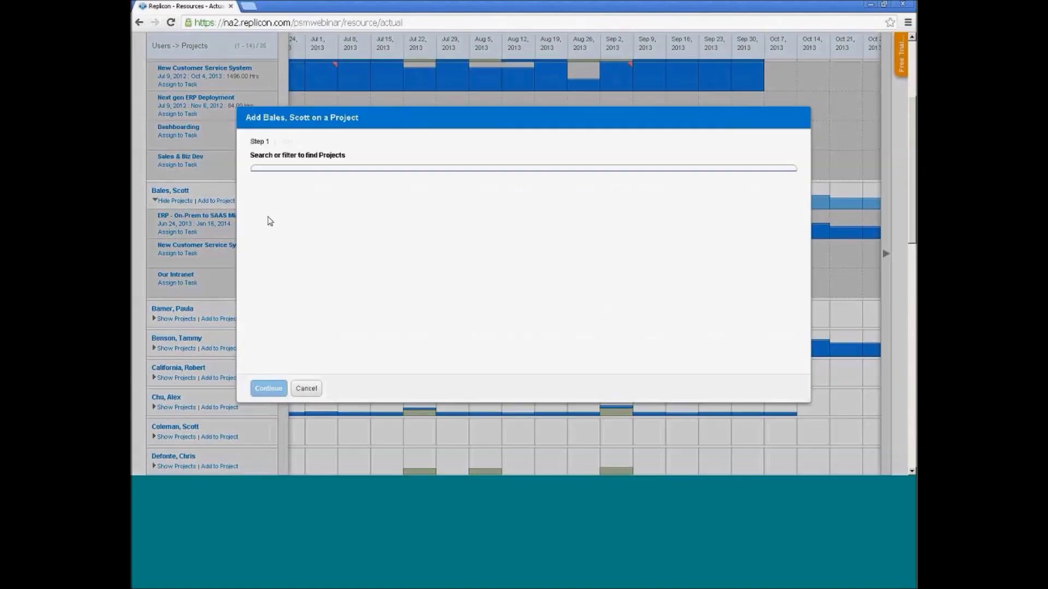
left_click(306, 389)
Open the placeholder resources overview and examine the weekly placeholder allocations grouped by project
scroll(306, 260, "up", 1)
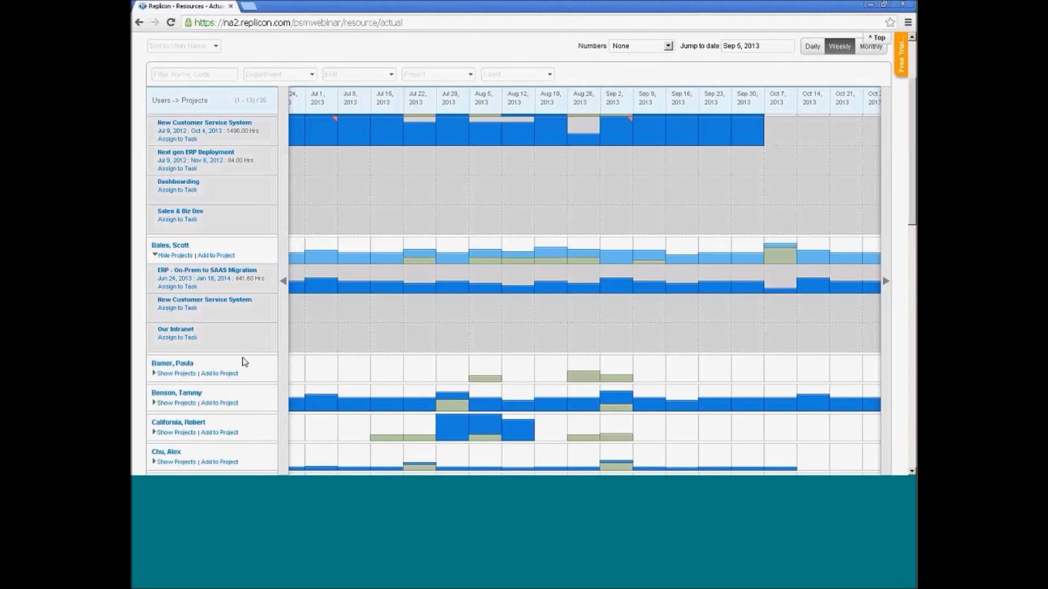
scroll(244, 362, "up", 1)
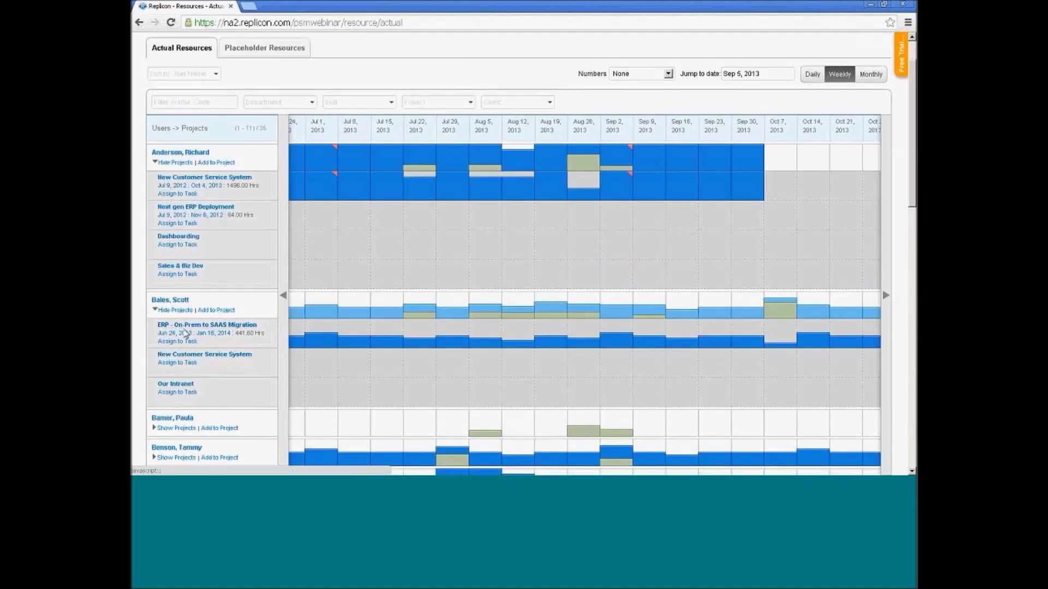
scroll(262, 182, "up", 1)
left_click(266, 104)
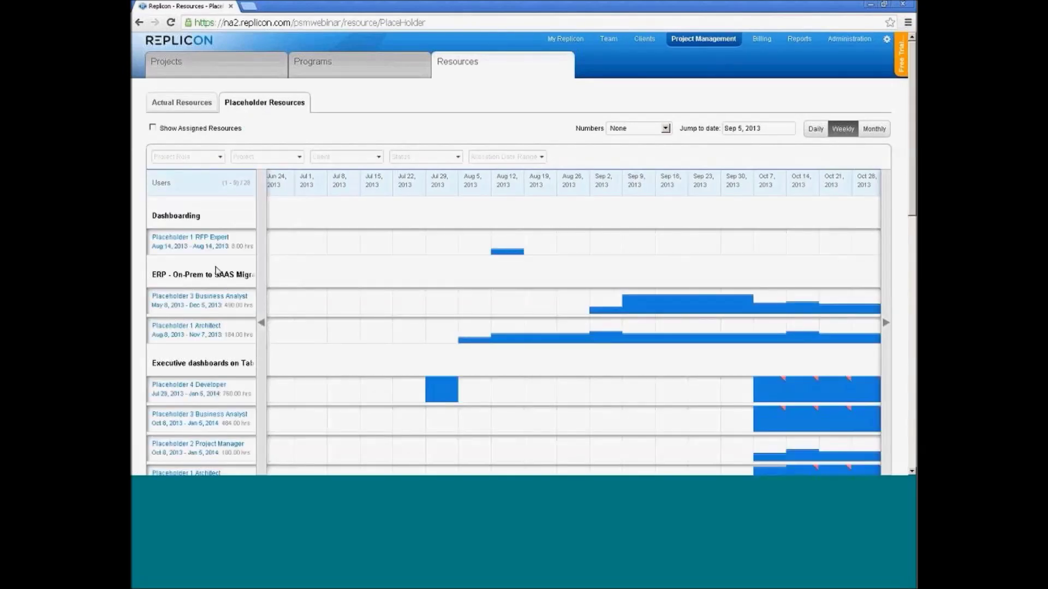
scroll(197, 218, "down", 5)
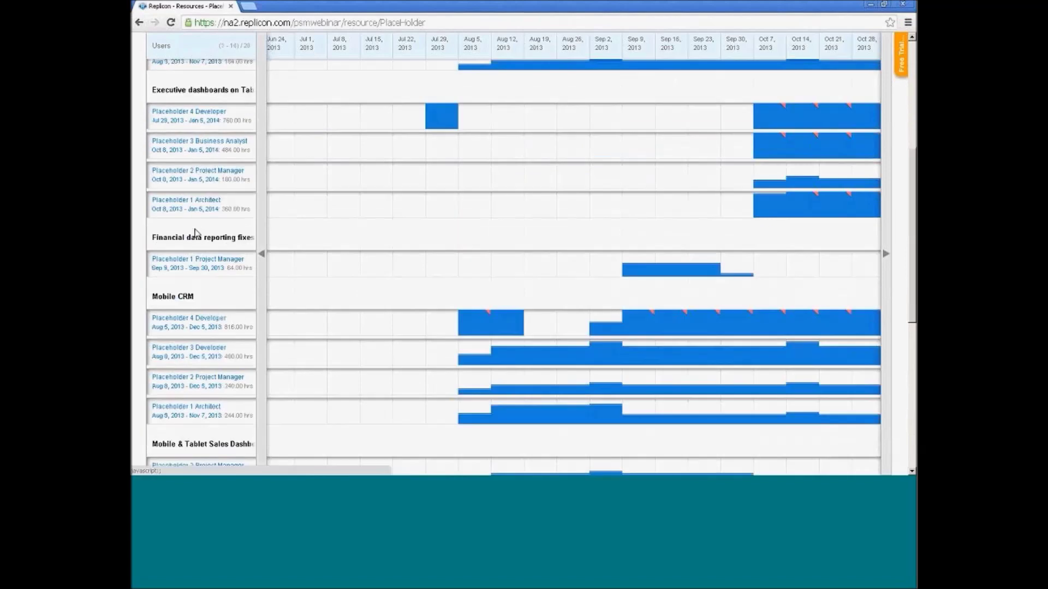
scroll(194, 252, "down", 6)
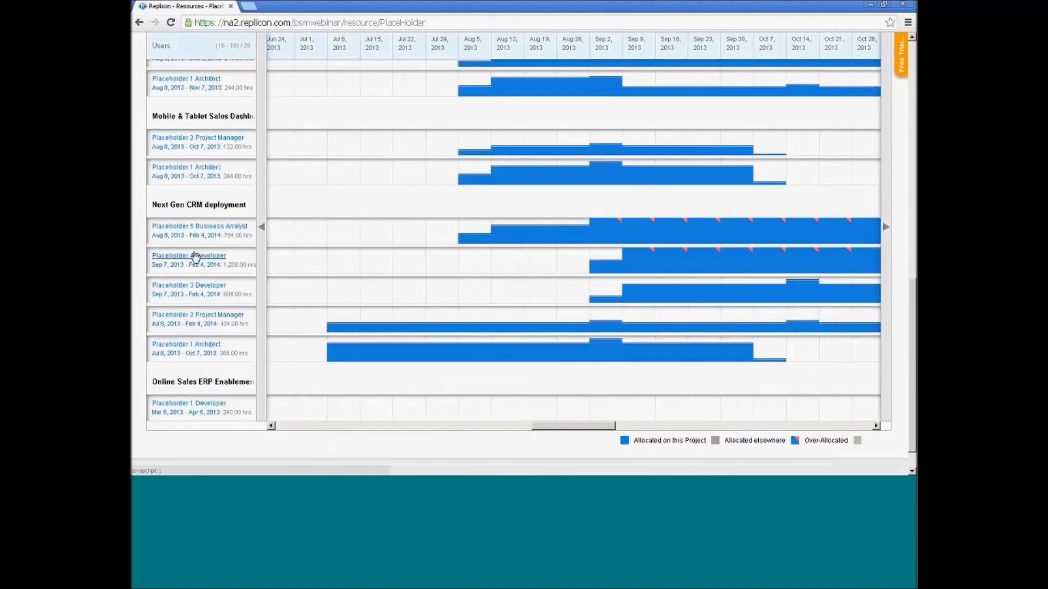
scroll(195, 255, "down", 2)
scroll(195, 255, "up", 12)
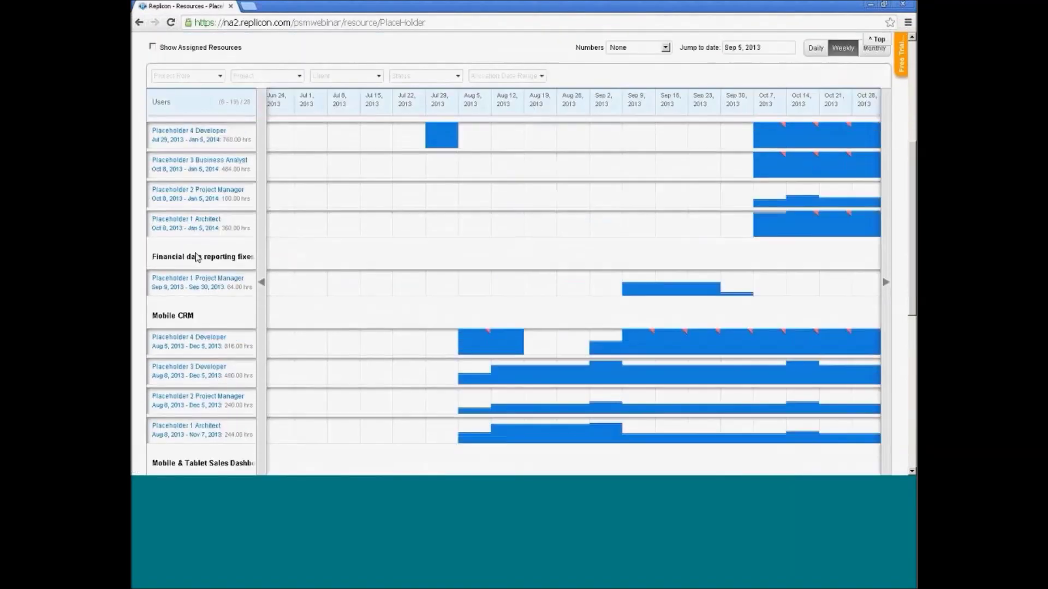
scroll(195, 255, "up", 1)
Filter the placeholder resources by the Project Manager role and review the matching placeholders in each project
left_click(218, 157)
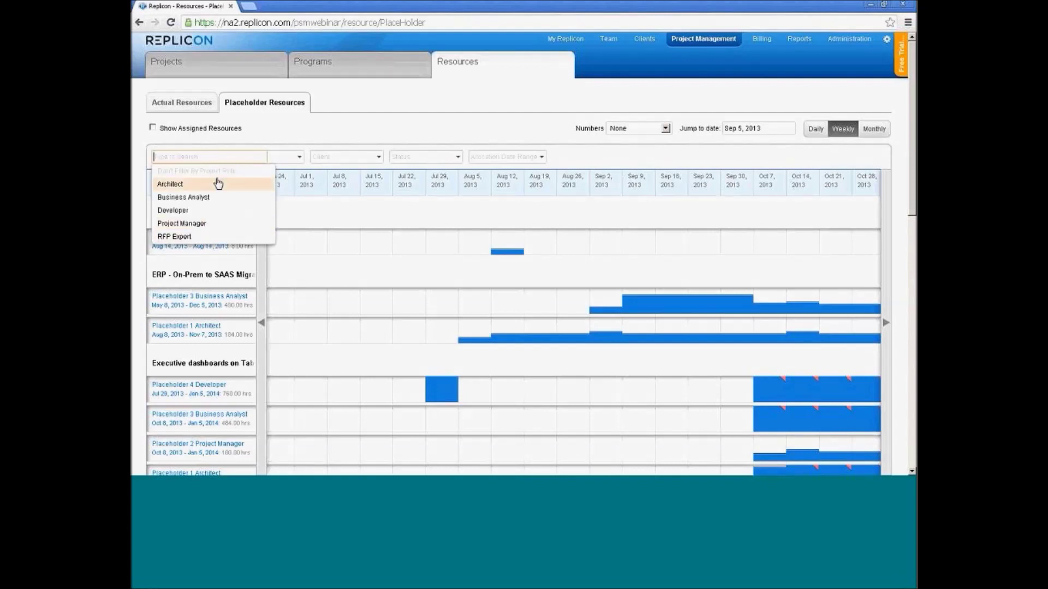
left_click(210, 225)
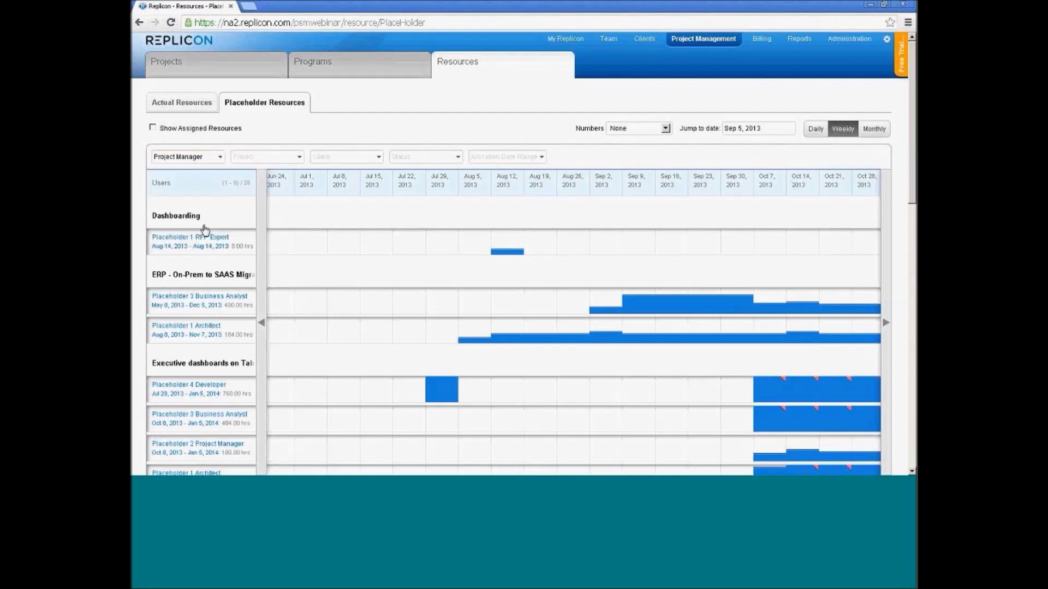
scroll(240, 301, "down", 3)
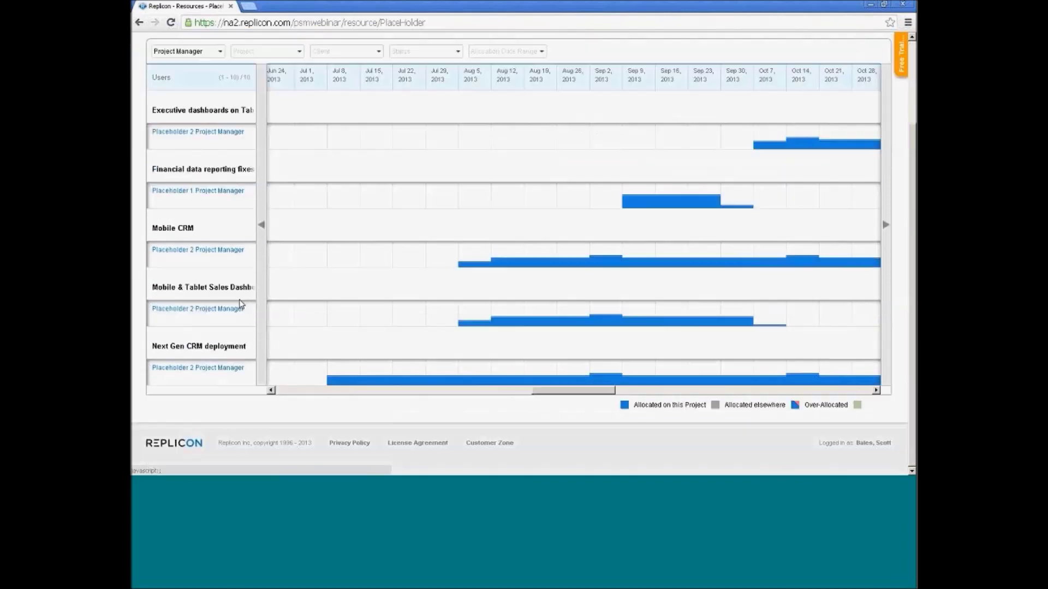
scroll(240, 295, "up", 1)
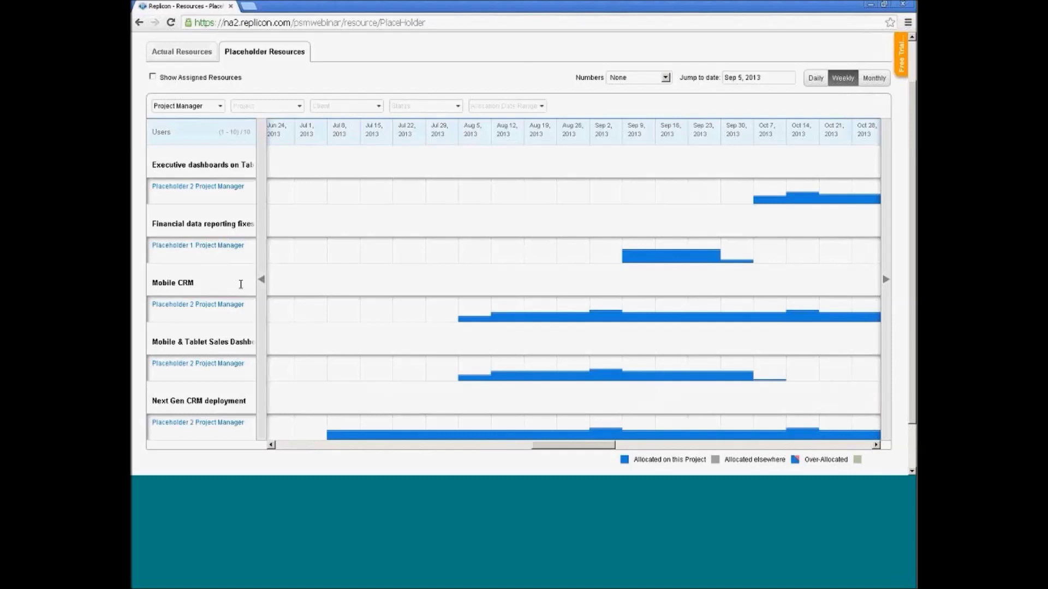
Open the user swap for Placeholder 1 Project Manager on the financial data reporting project and compare the candidates' availability
left_click(201, 249)
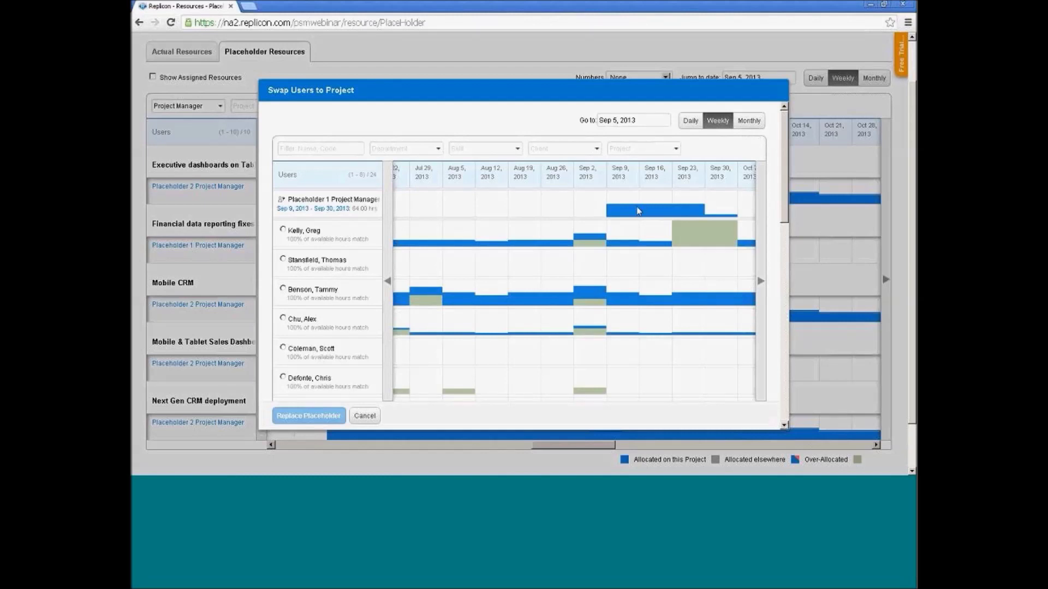
scroll(351, 243, "down", 1)
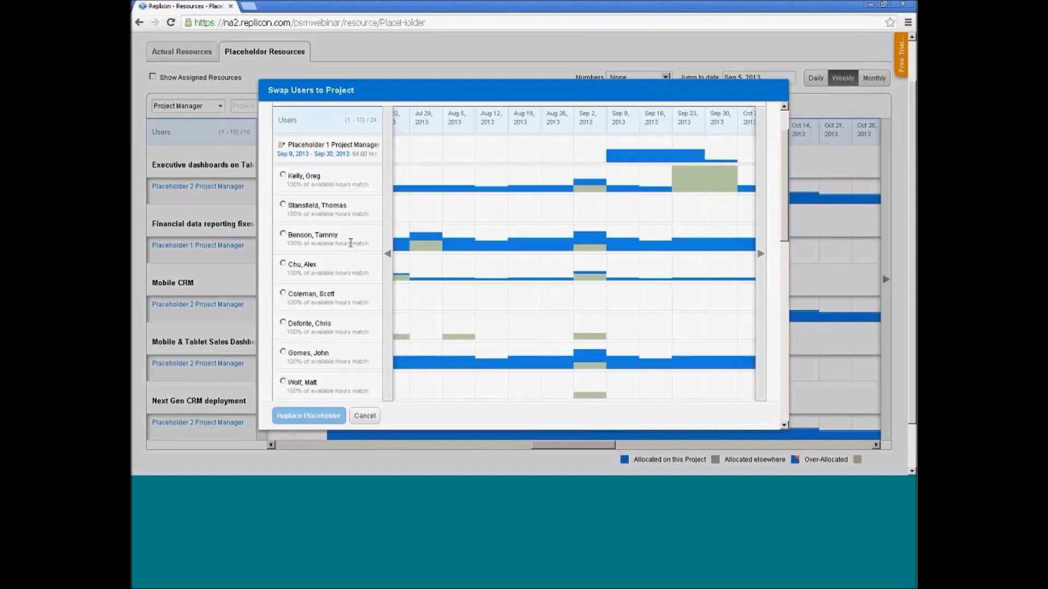
scroll(351, 243, "down", 1)
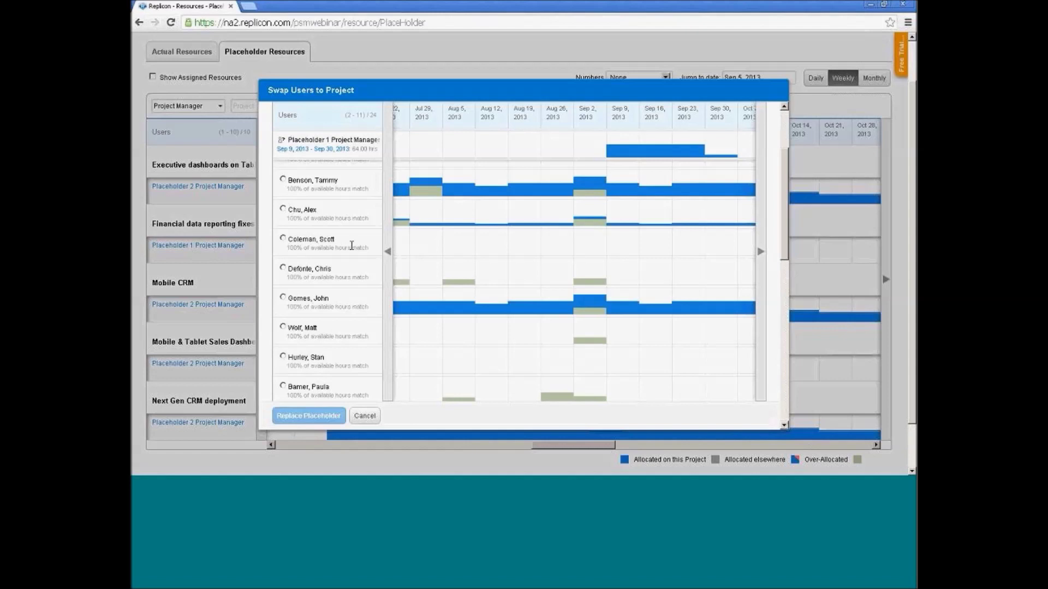
scroll(324, 248, "down", 4)
scroll(324, 249, "down", 5)
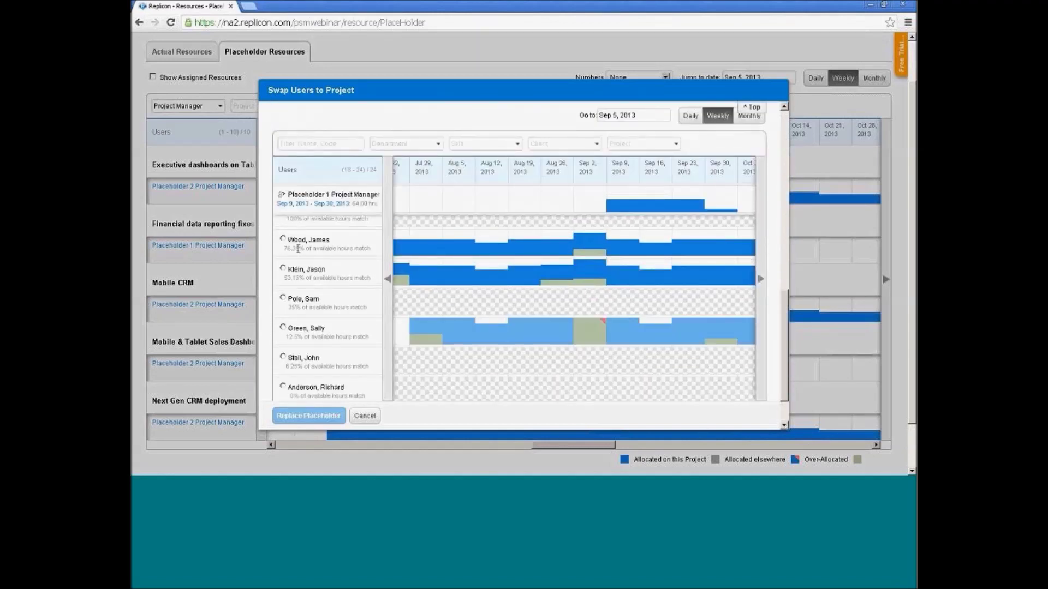
left_click_drag(283, 278, 300, 278)
scroll(312, 302, "up", 10)
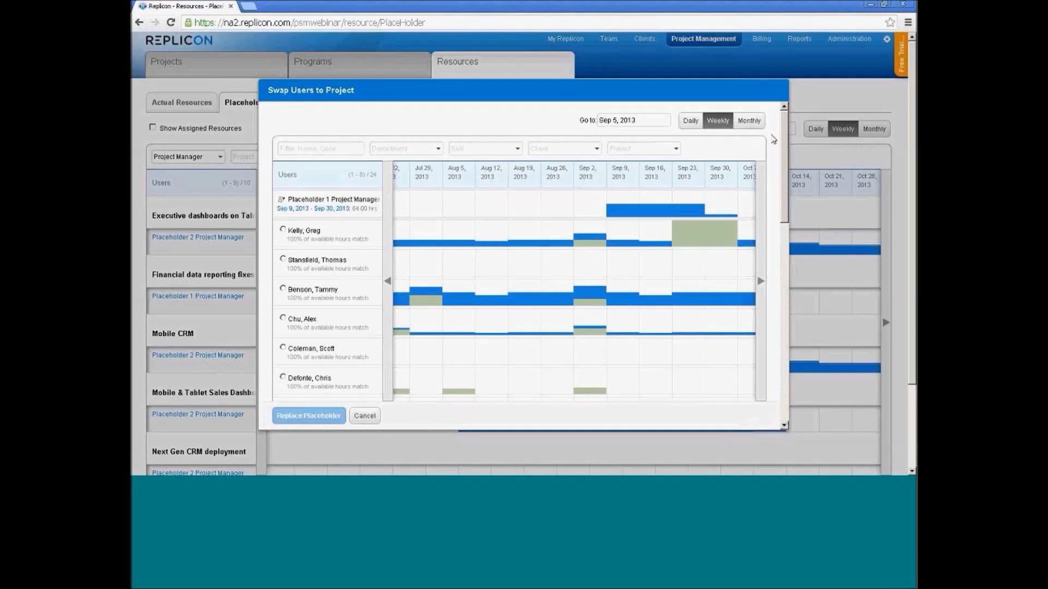
Filter the swap candidates by the Oracle Rightnow skill and replace the placeholder with the first matching user
left_click(504, 148)
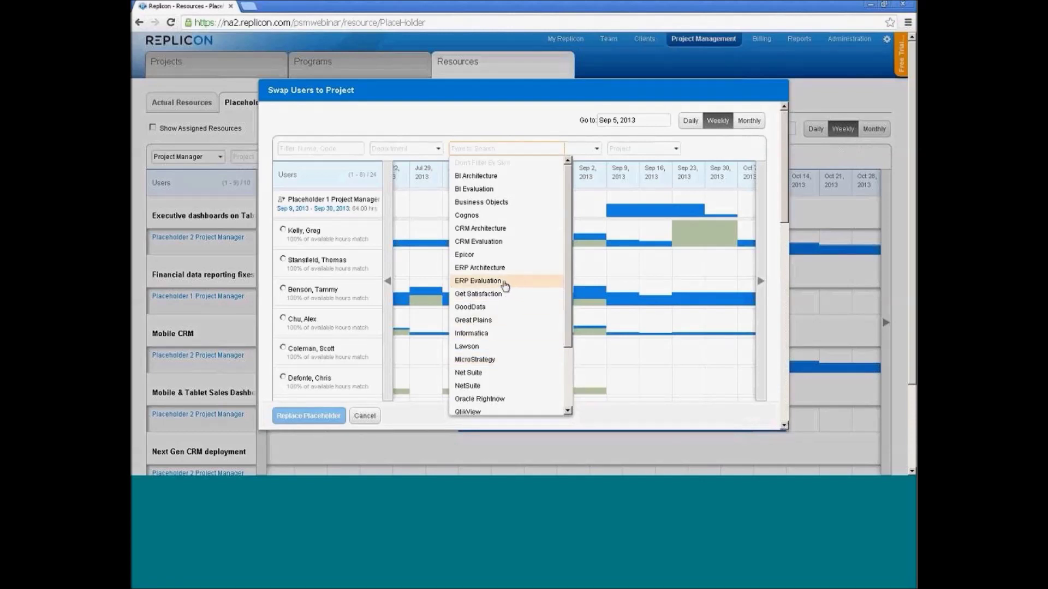
left_click(496, 399)
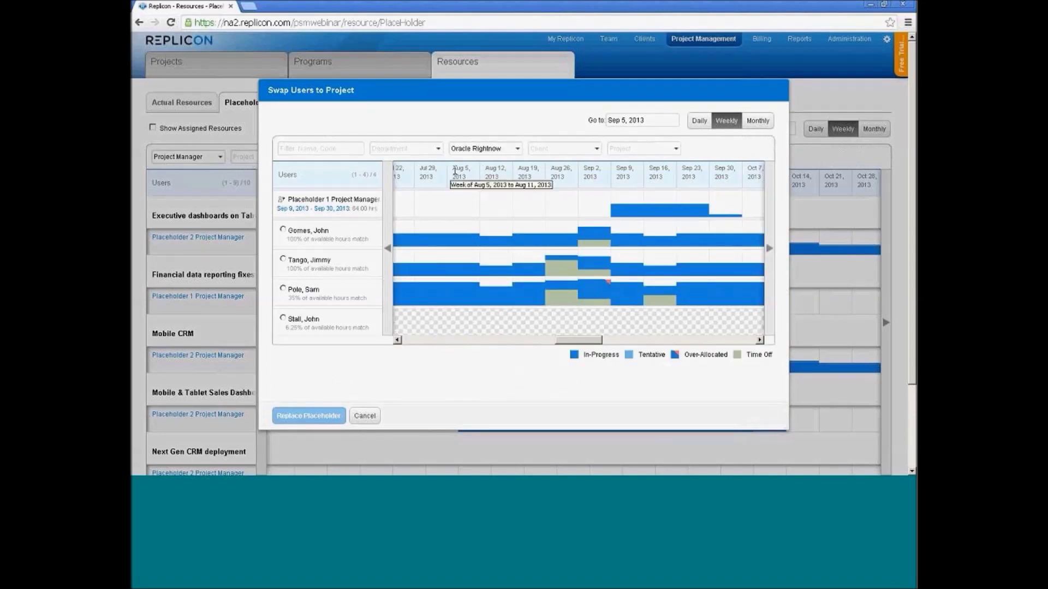
left_click(283, 229)
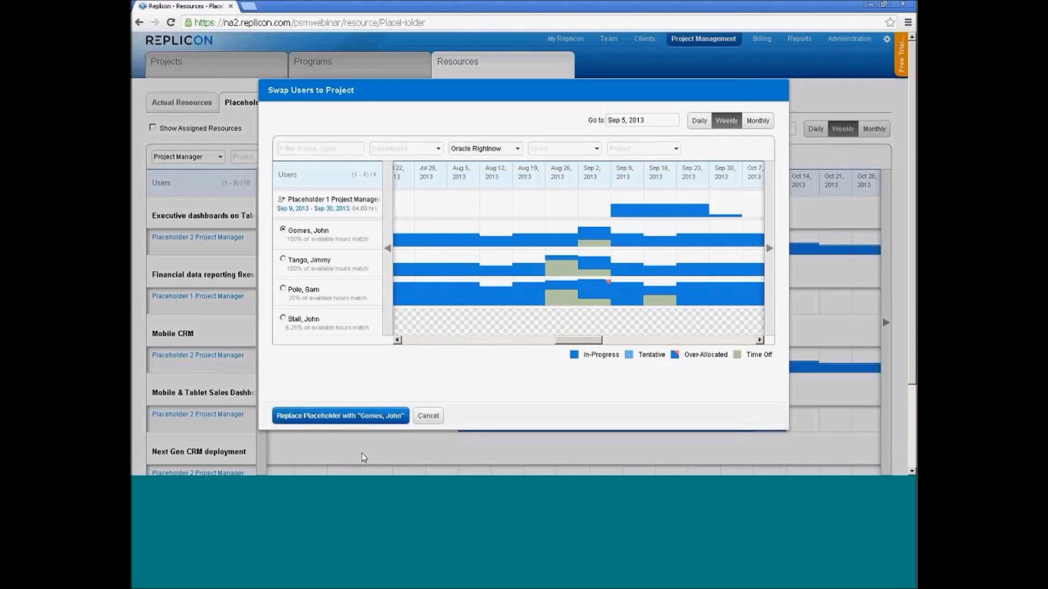
left_click(343, 418)
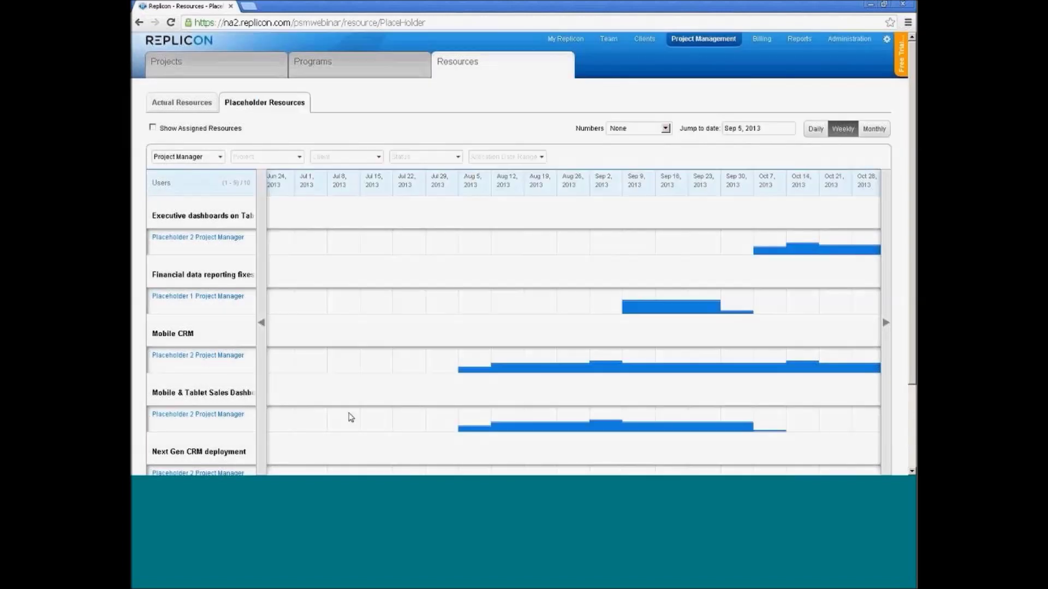
Find the newly assigned user among the actual resources by last name and expand that user's projects
left_click(192, 103)
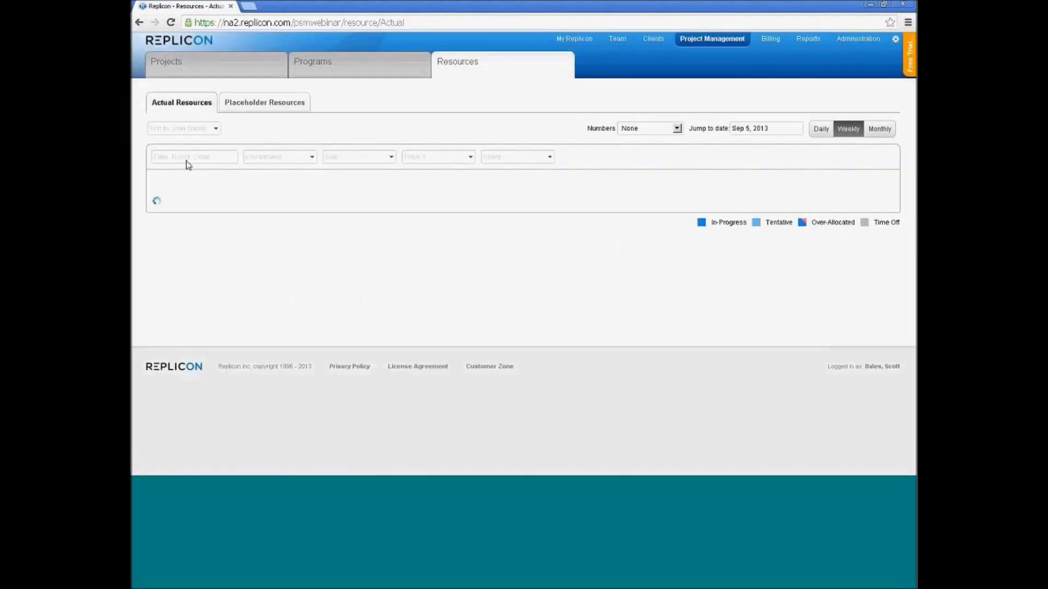
left_click(188, 158)
type("gomes")
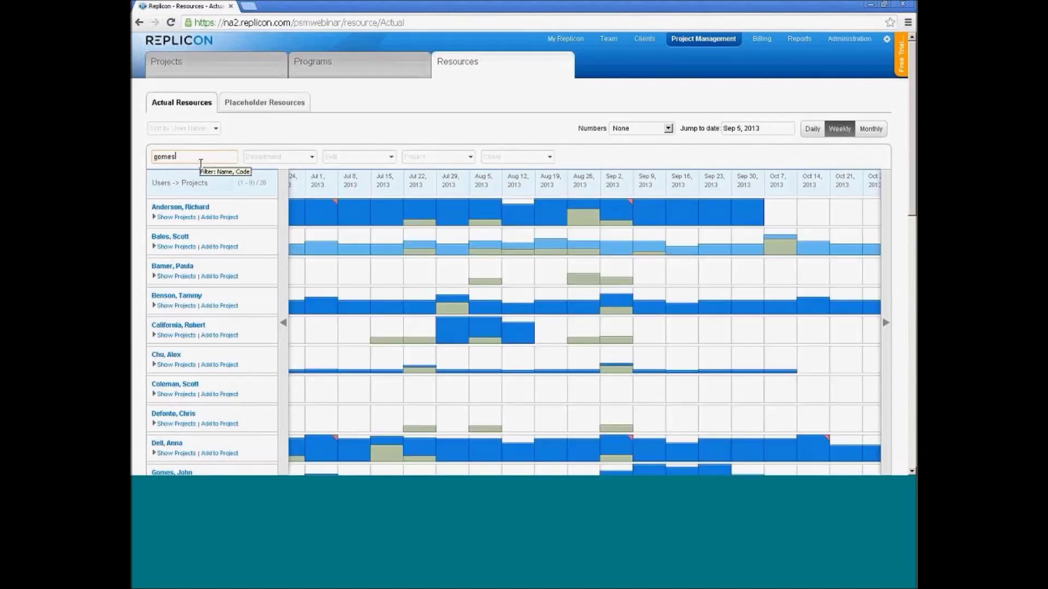
key("Return")
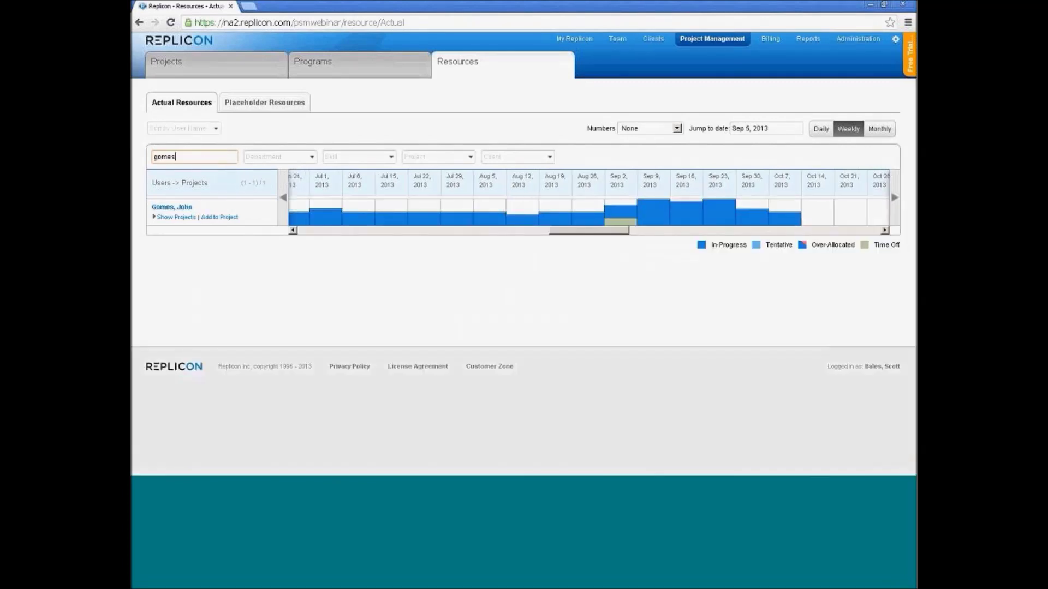
left_click(175, 218)
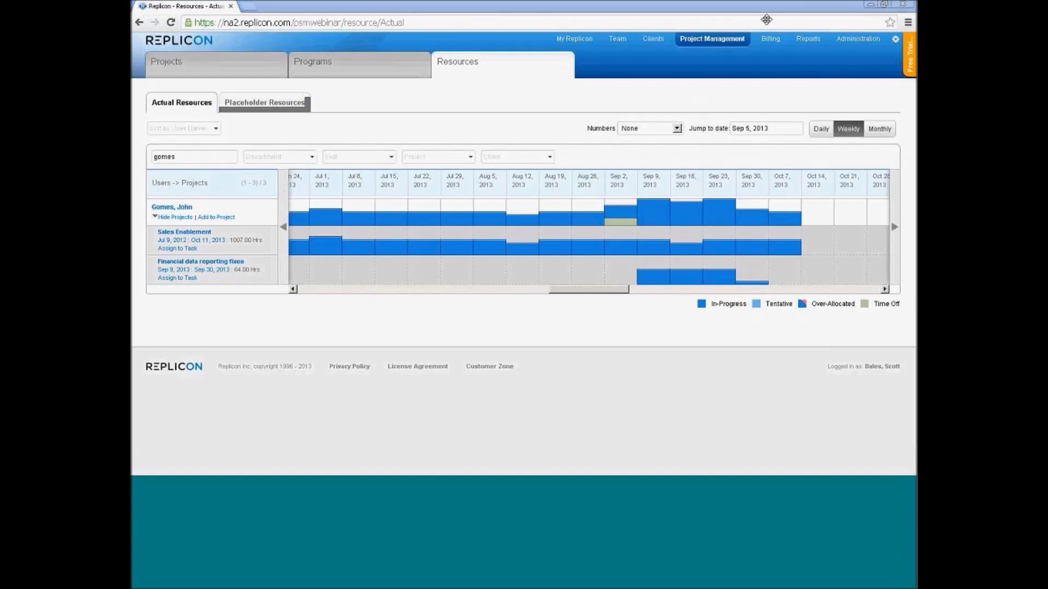
Start a new report in the Project category using the Task Time, Expense, Cost & Billing data template
left_click(813, 41)
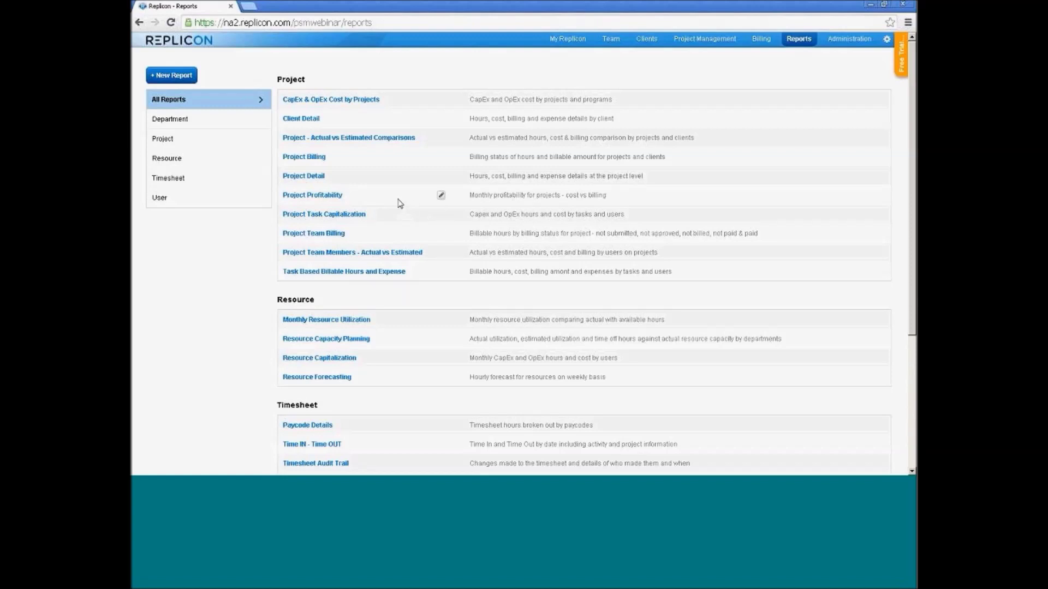
left_click(173, 76)
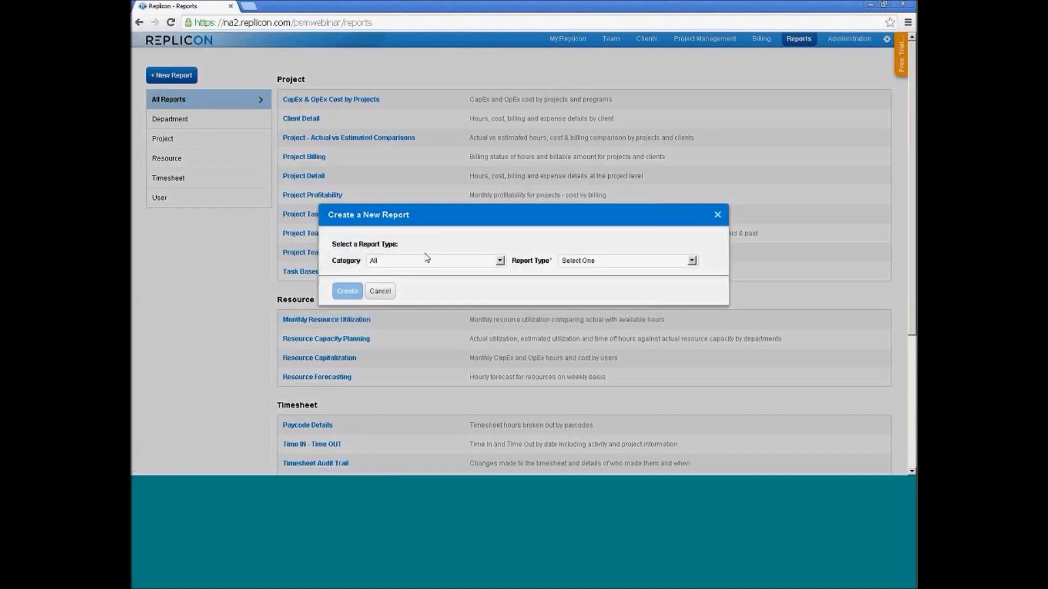
left_click(432, 262)
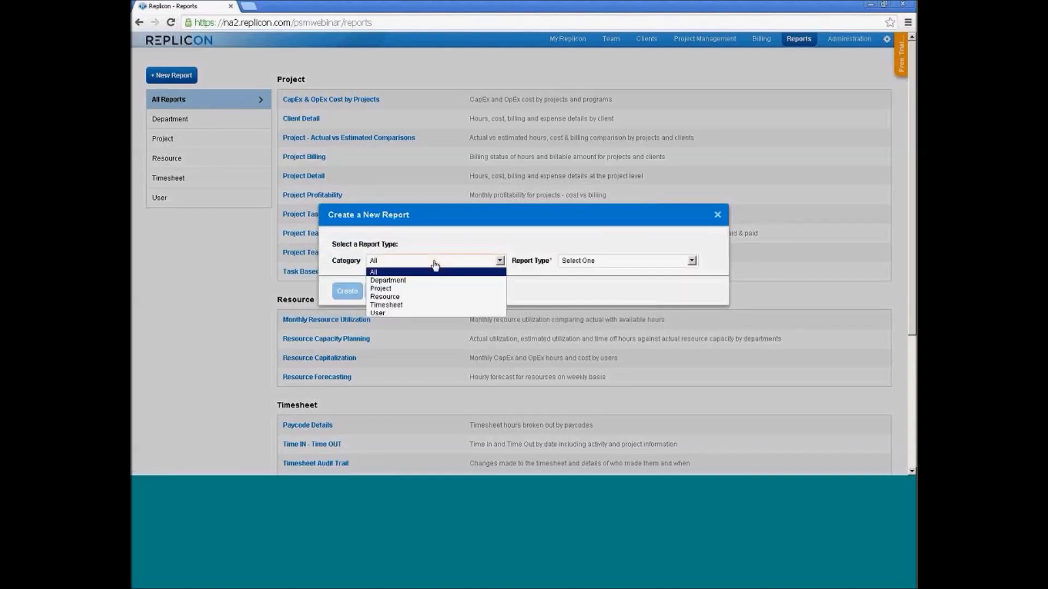
left_click(392, 291)
left_click(572, 261)
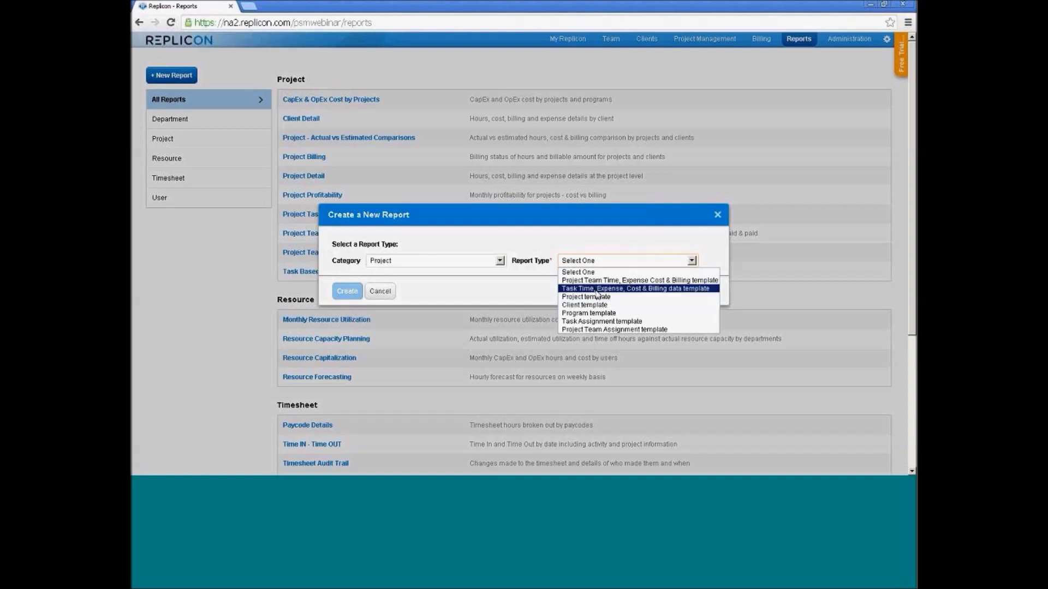
left_click(596, 291)
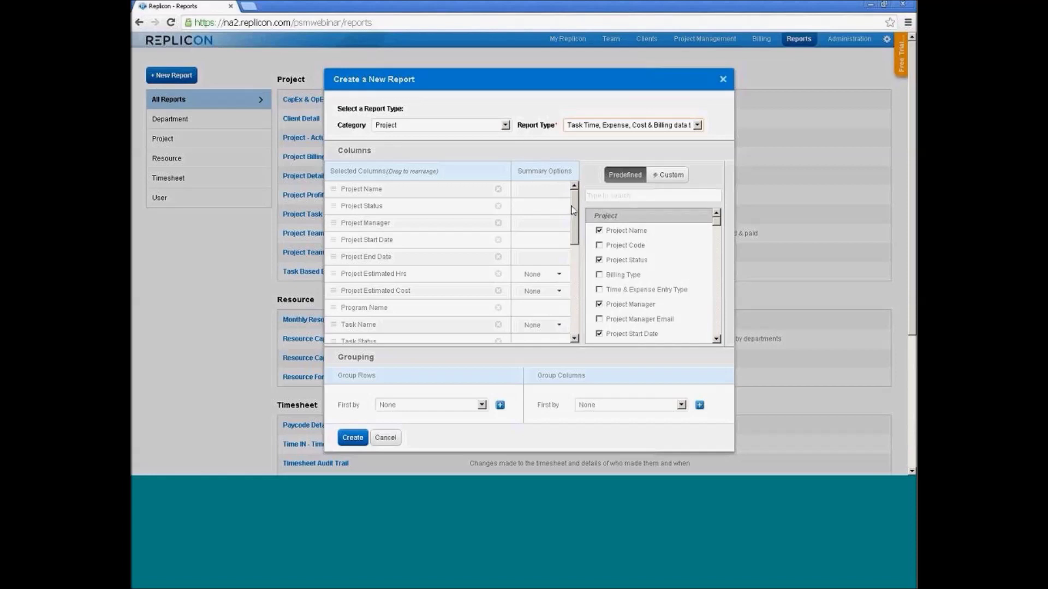
Search the predefined report columns for "estim" and add the Task Estimated Hours column
left_click_drag(717, 221, 712, 195)
scroll(637, 266, "down", 6)
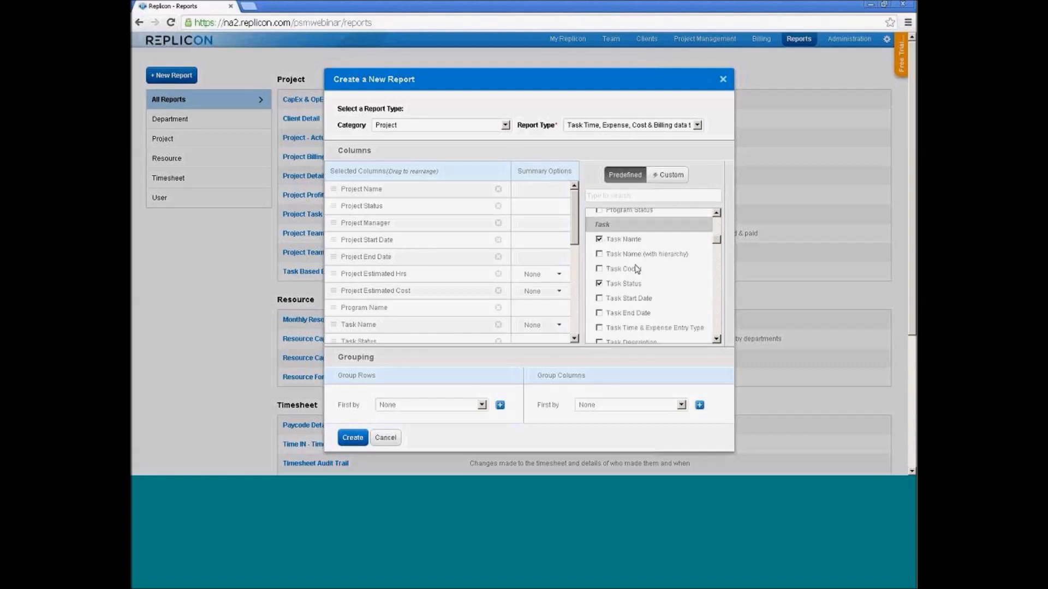
scroll(637, 266, "up", 6)
left_click(625, 192)
type("est")
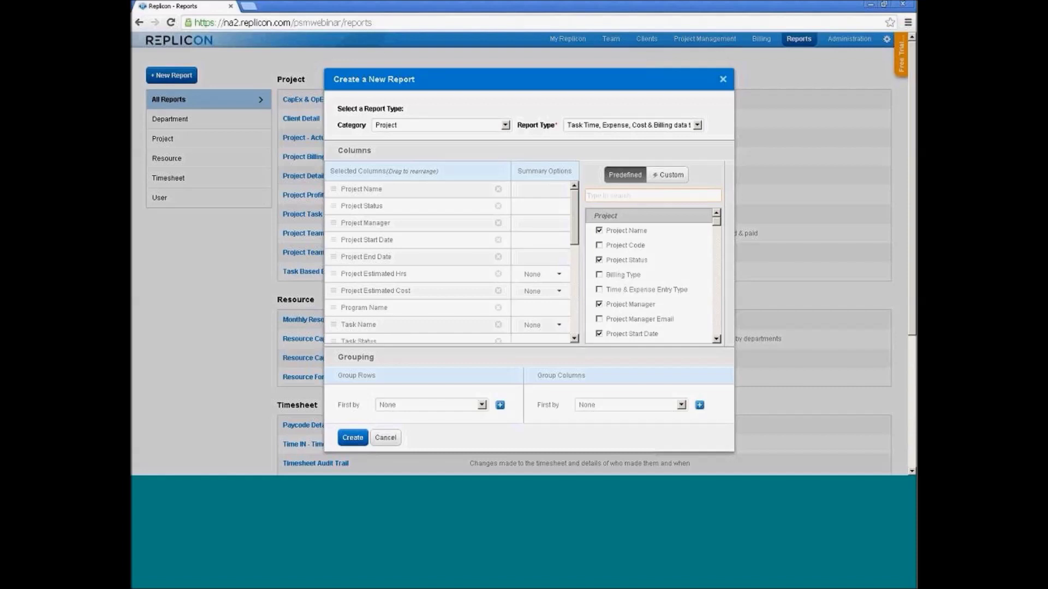
type("im")
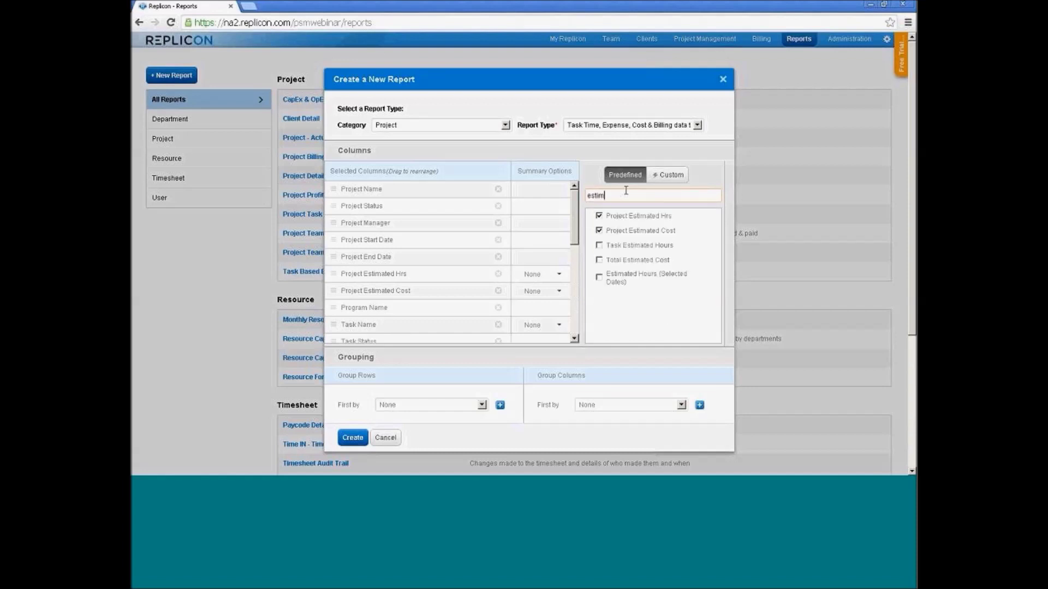
left_click(602, 245)
Rearrange the selected columns so User Email comes directly before Task Name and Project Estimated Hrs directly after Project Name
left_click_drag(575, 213, 575, 302)
left_click_drag(405, 307, 403, 217)
scroll(403, 280, "up", 3)
left_click_drag(396, 300, 393, 223)
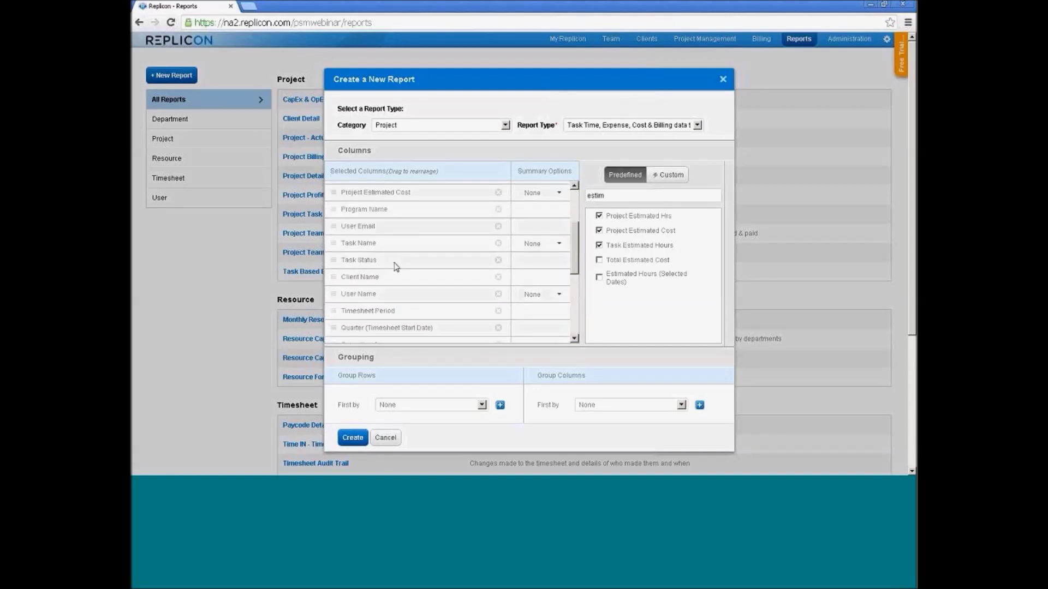
scroll(400, 281, "up", 3)
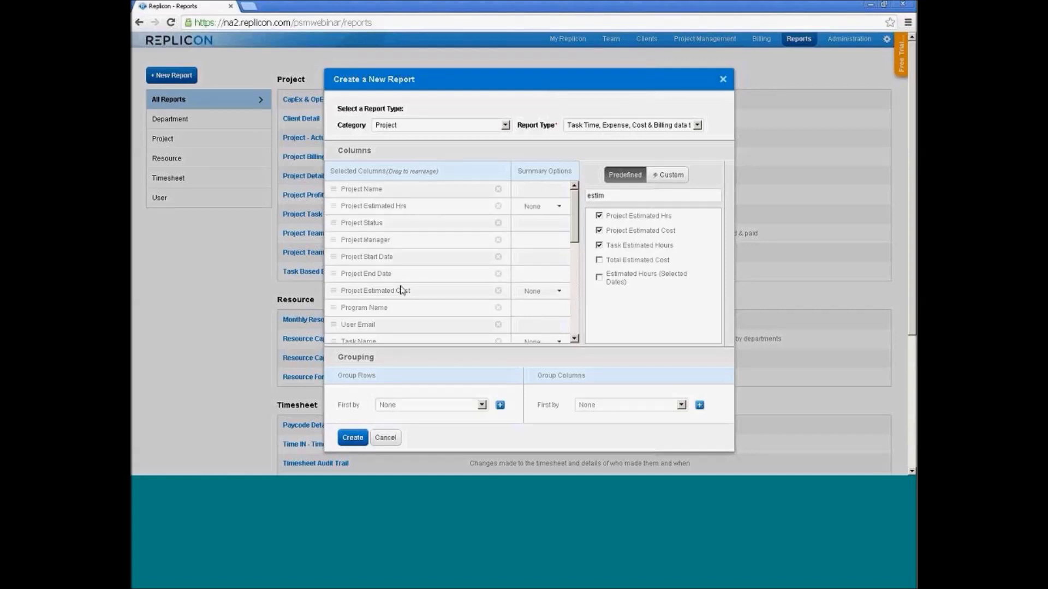
Create the report with row and column grouping left at None, and run it
left_click(435, 407)
left_click(456, 423)
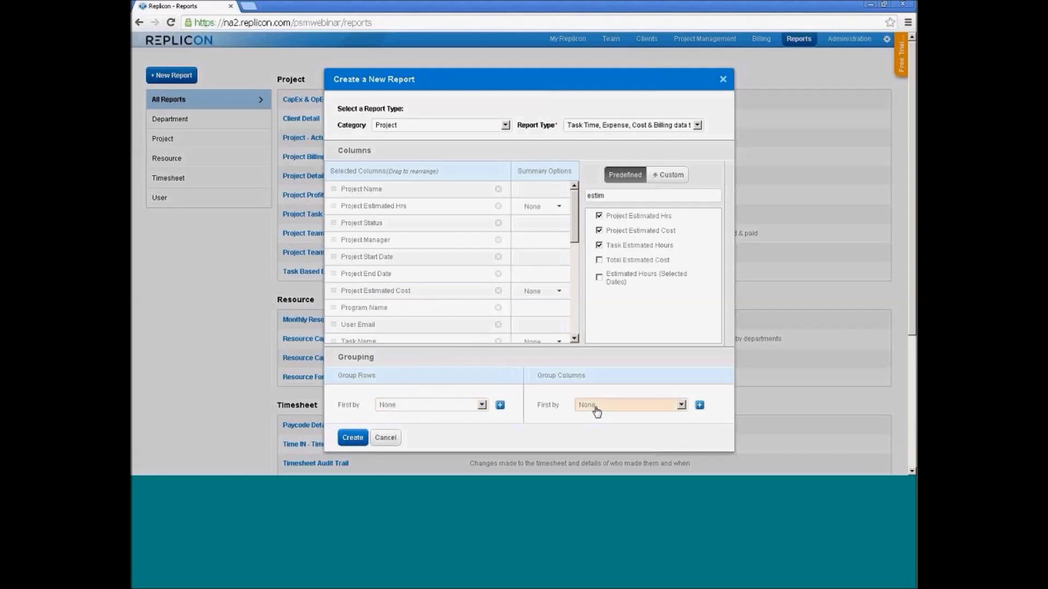
left_click(351, 437)
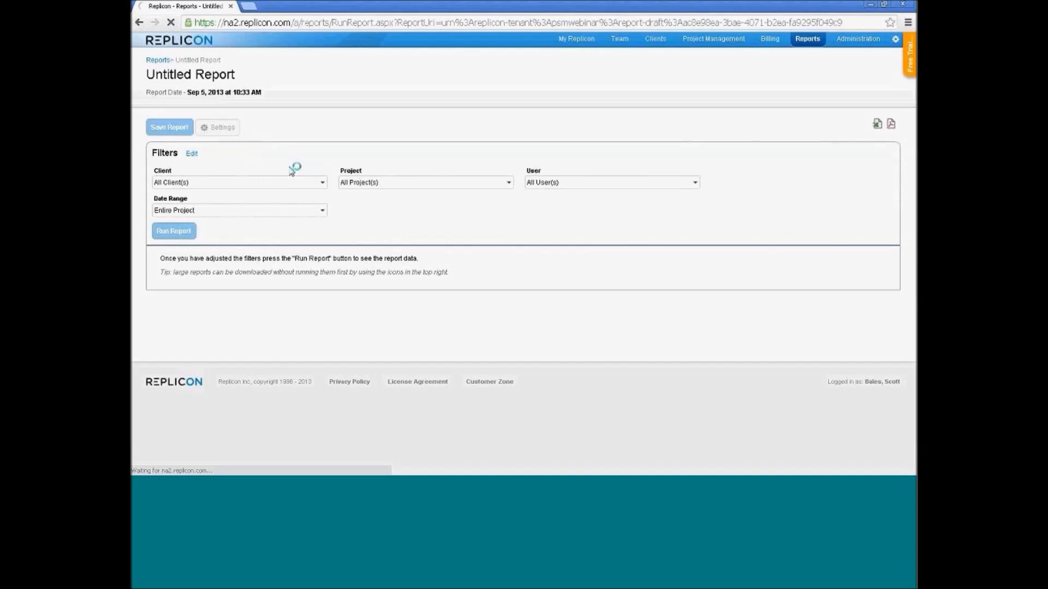
left_click(322, 183)
left_click(329, 149)
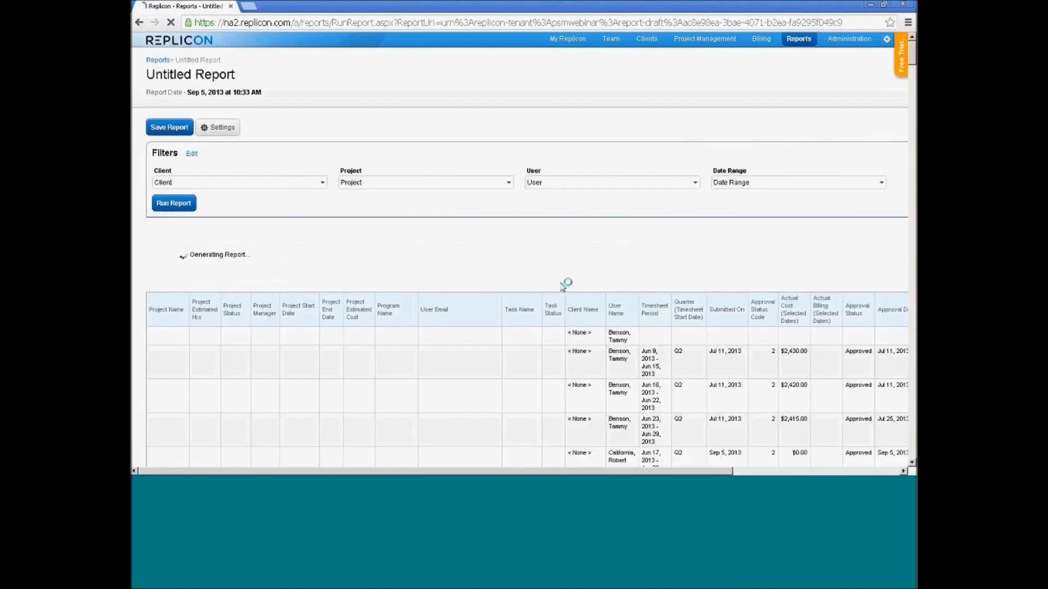
Examine the generated report's rows and all its columns, including hours, cost, billing and approval details
scroll(566, 285, "down", 6)
scroll(570, 270, "down", 10)
scroll(571, 273, "down", 10)
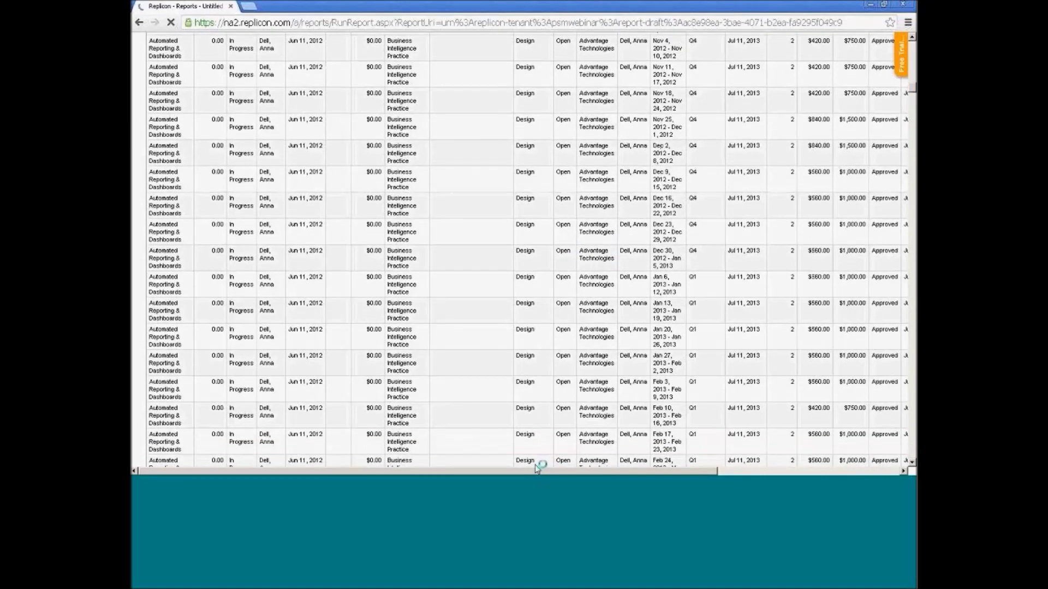
left_click_drag(545, 471, 784, 464)
scroll(615, 347, "up", 15)
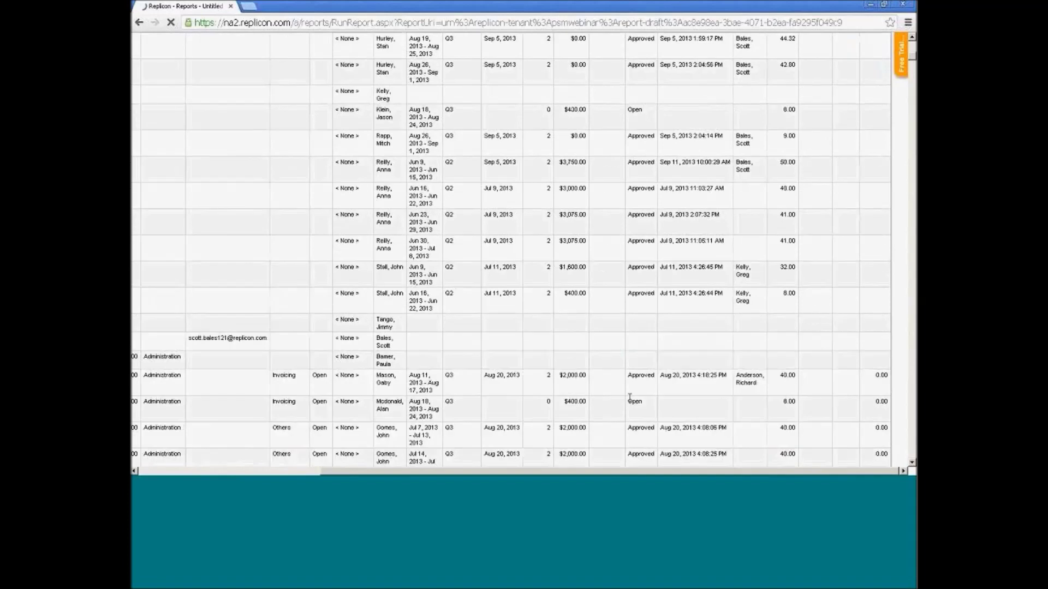
scroll(630, 397, "up", 15)
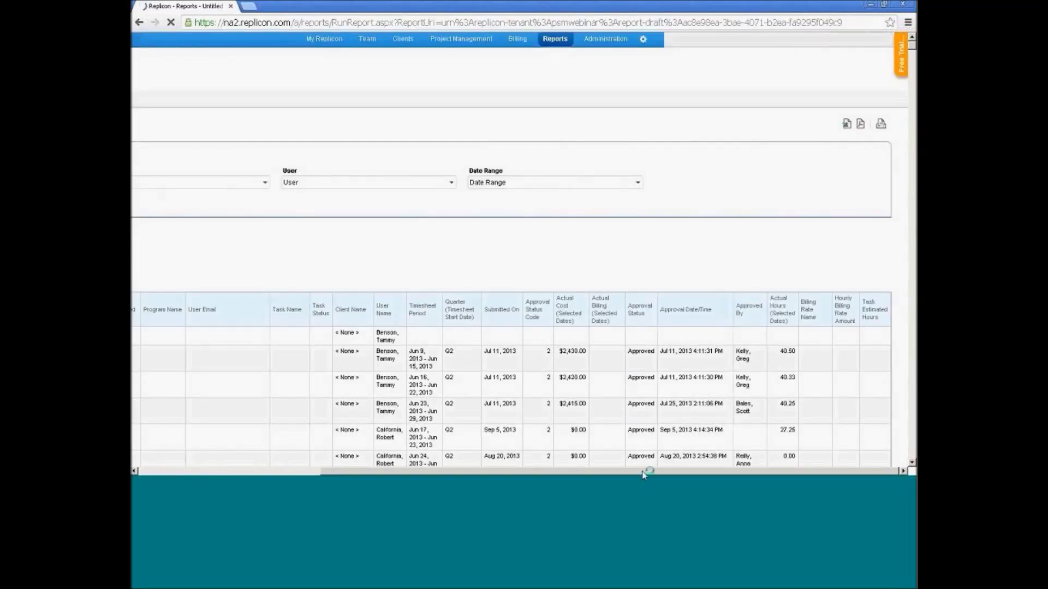
left_click_drag(639, 471, 430, 472)
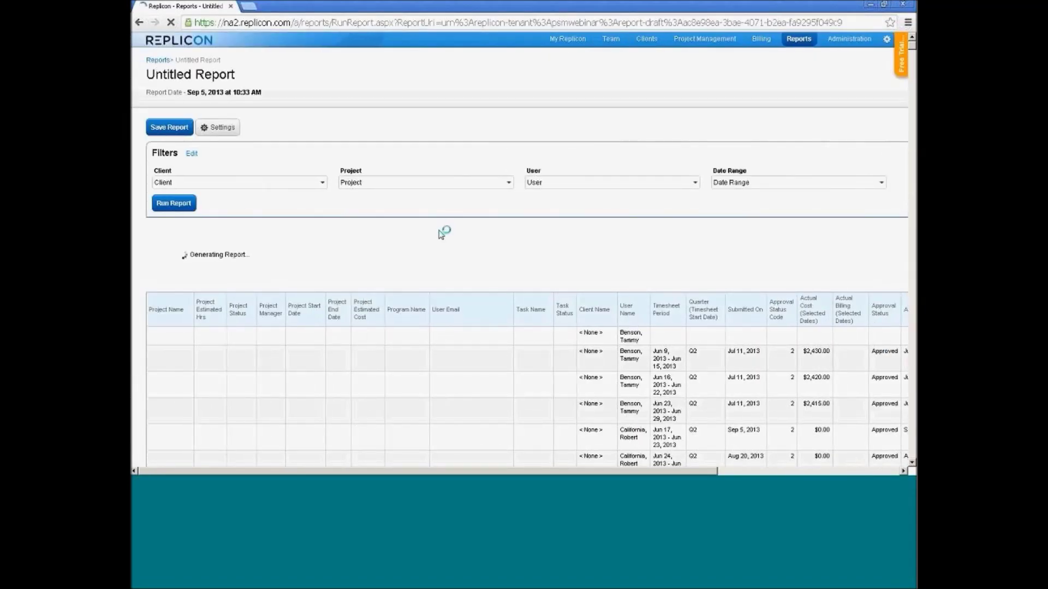
Return to the report list, open the Project Team Members - Actual vs Estimated report and run it for the entire project
left_click(158, 62)
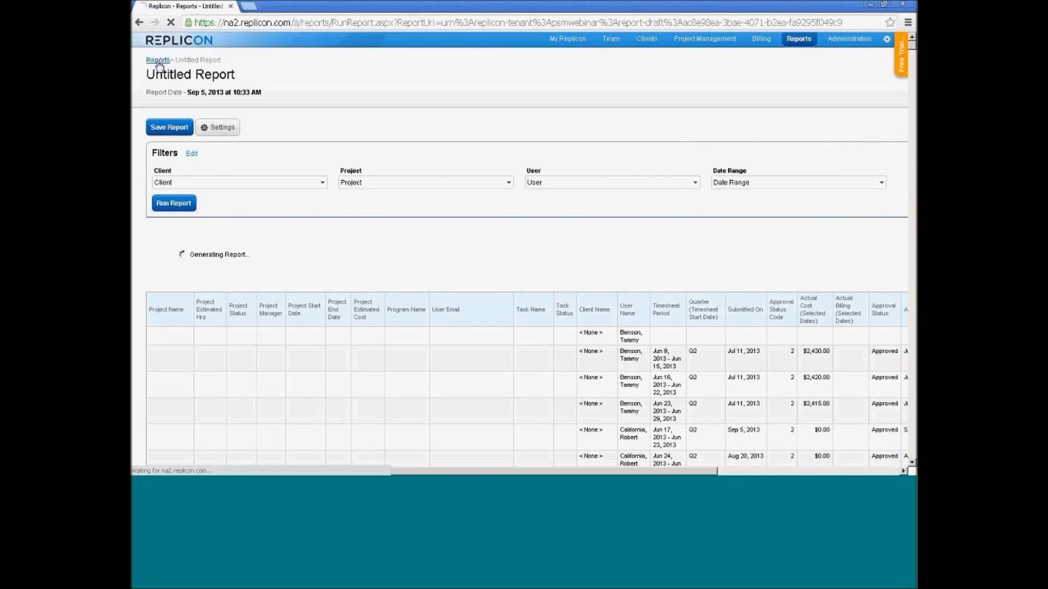
scroll(359, 257, "down", 1)
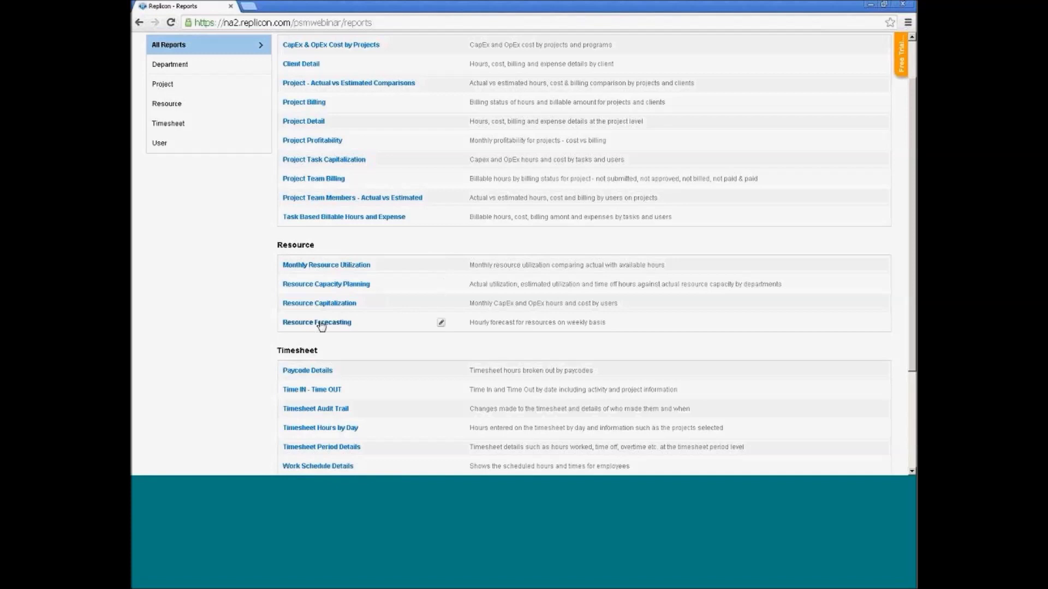
left_click(326, 201)
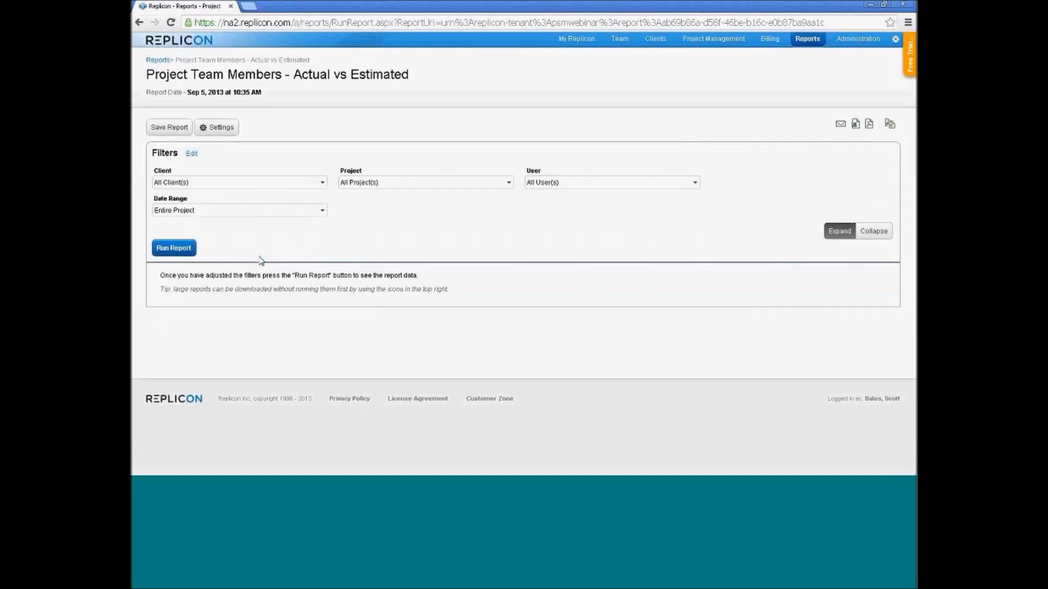
left_click(183, 255)
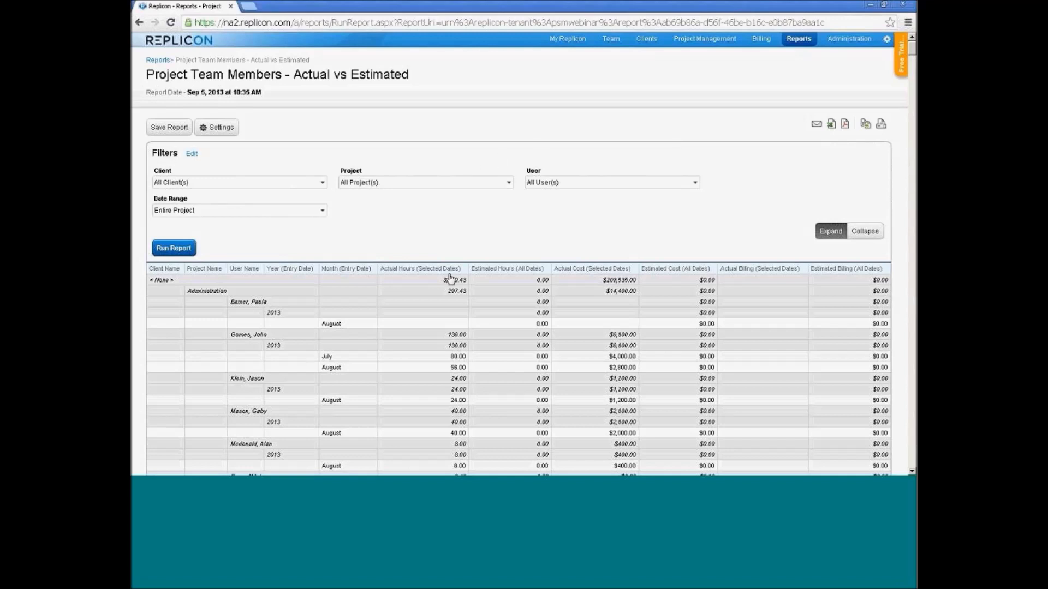
scroll(331, 306, "down", 1)
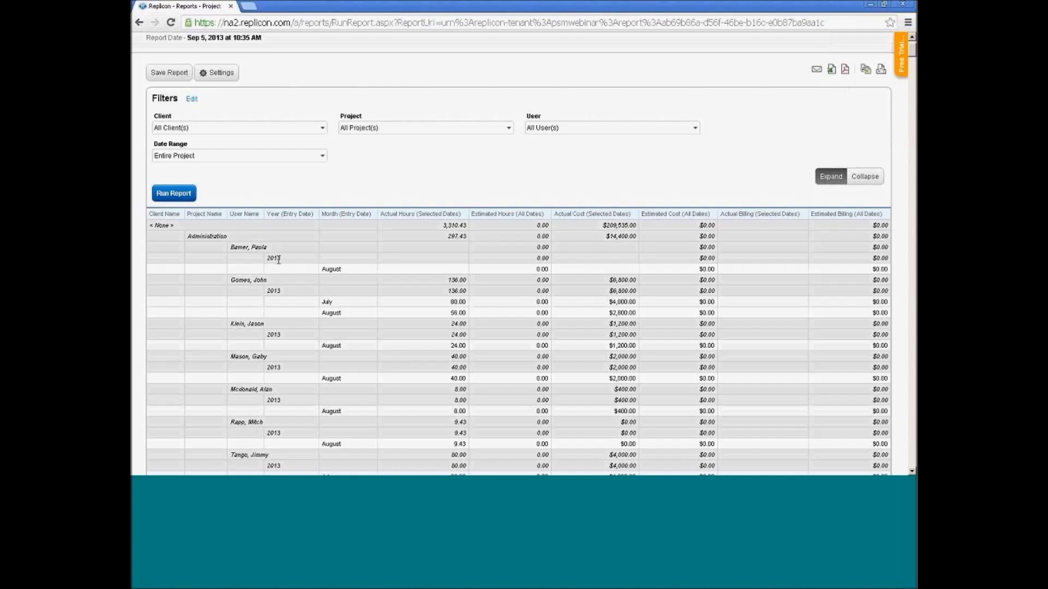
Open the report's settings and remove Year (Entry Date) from the row grouping
scroll(452, 212, "down", 1)
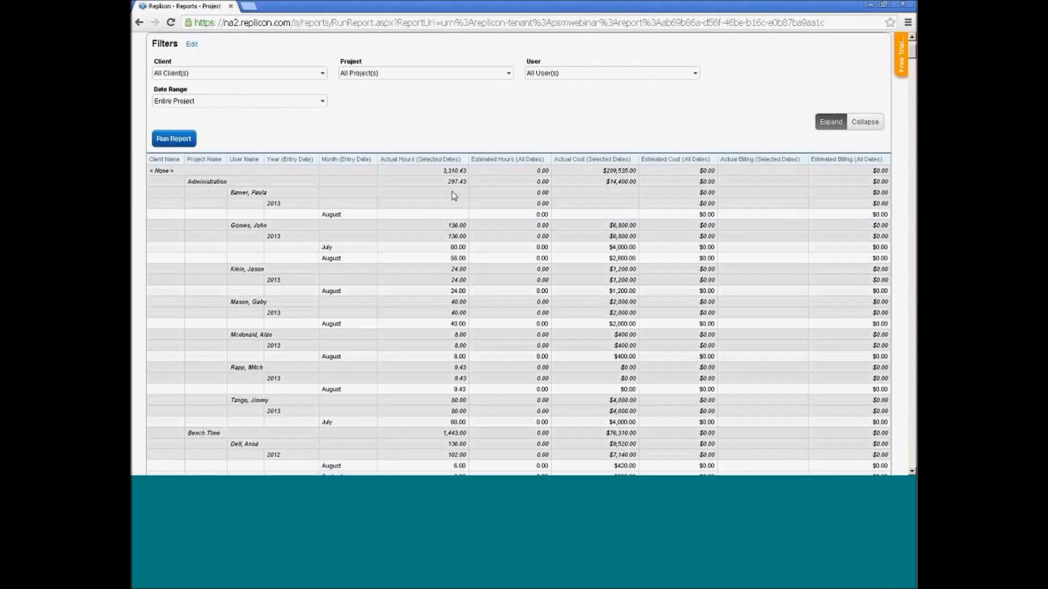
scroll(453, 196, "down", 1)
scroll(452, 170, "up", 1)
scroll(532, 235, "up", 1)
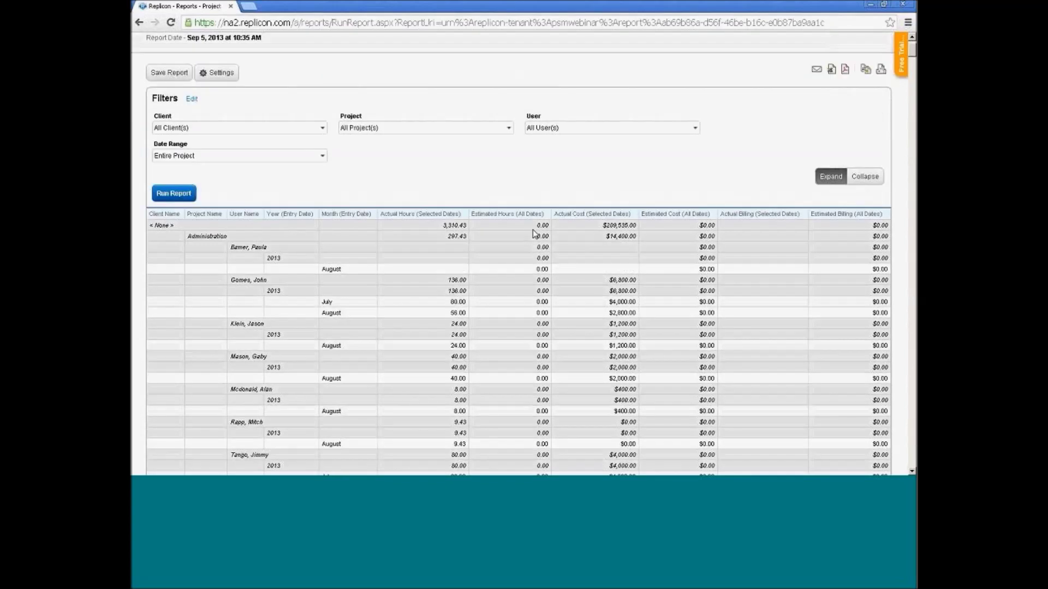
scroll(344, 258, "up", 1)
left_click(221, 129)
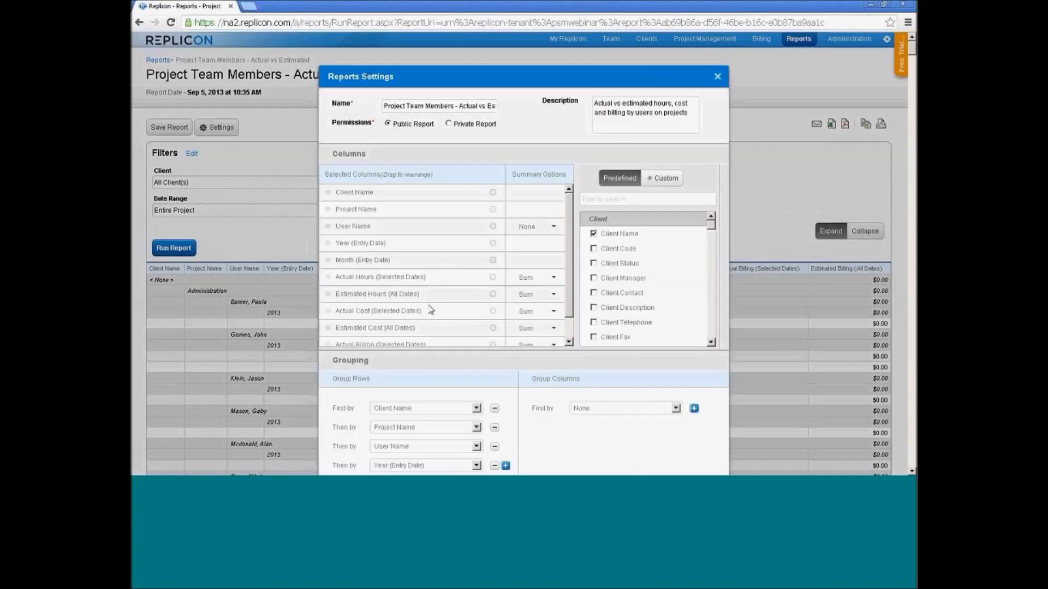
scroll(445, 397, "down", 1)
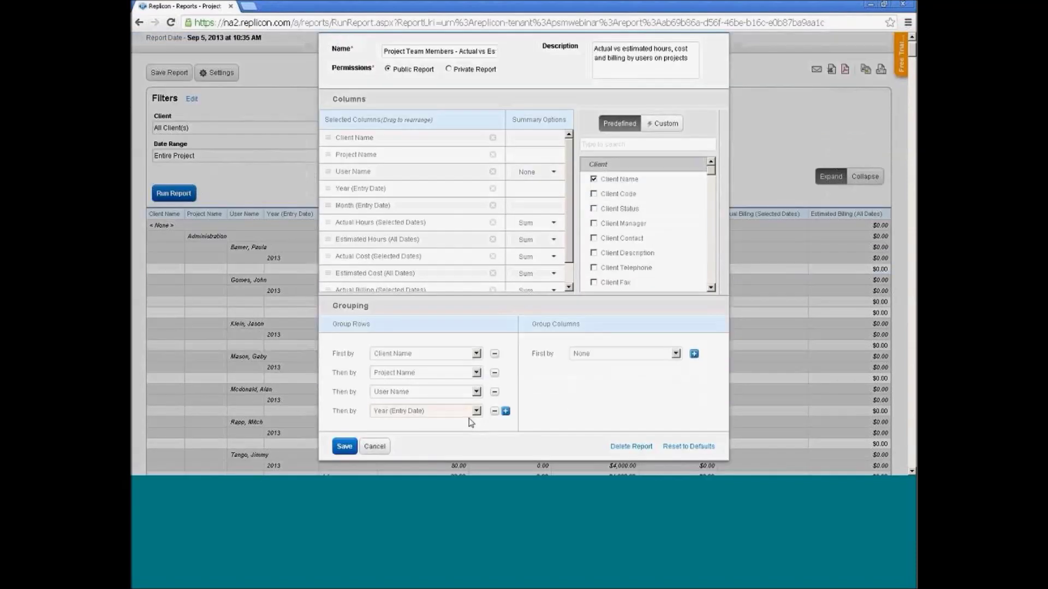
left_click(495, 412)
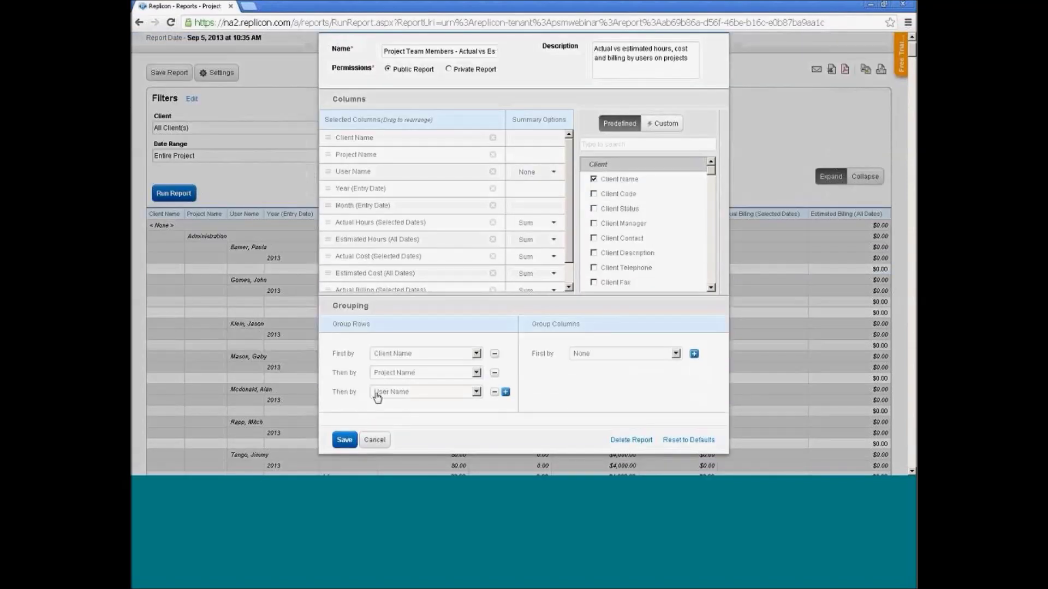
Group the report's columns first by Year (Entry Date) and then by Month (Entry Date), and save the settings
left_click(598, 361)
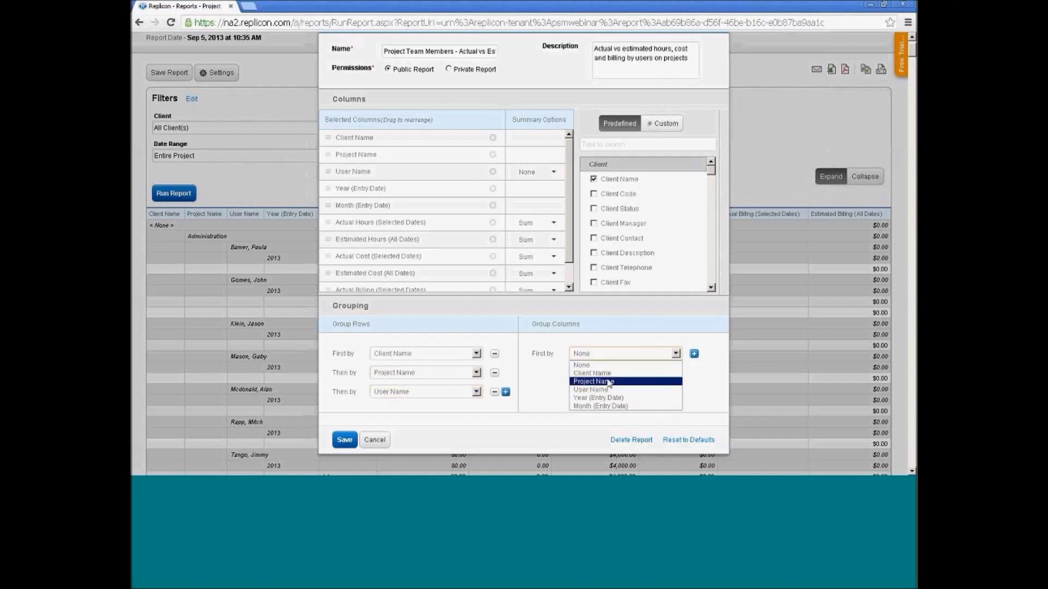
left_click(616, 401)
left_click(694, 353)
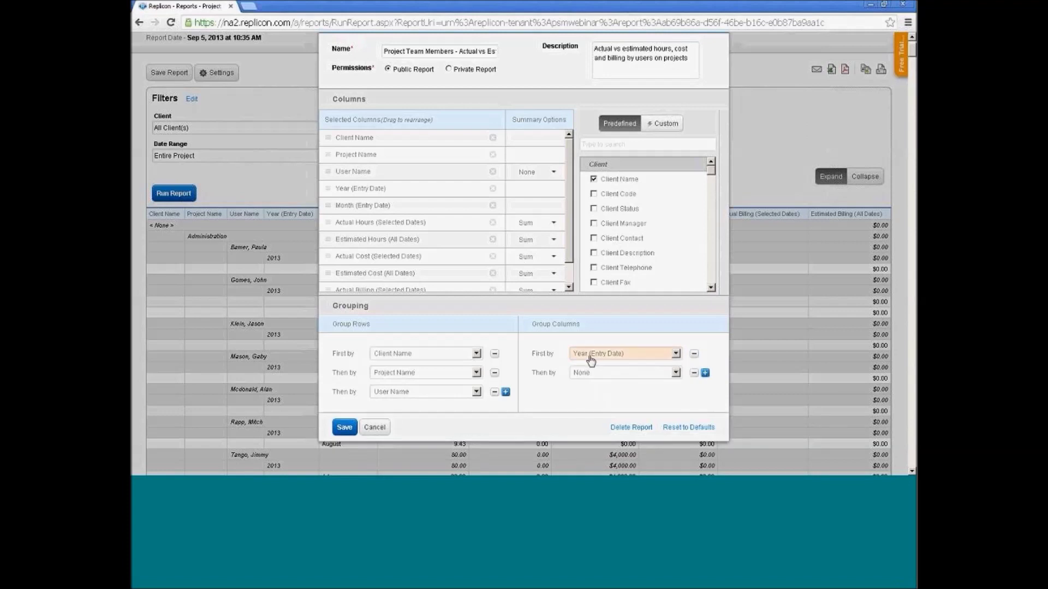
left_click(600, 373)
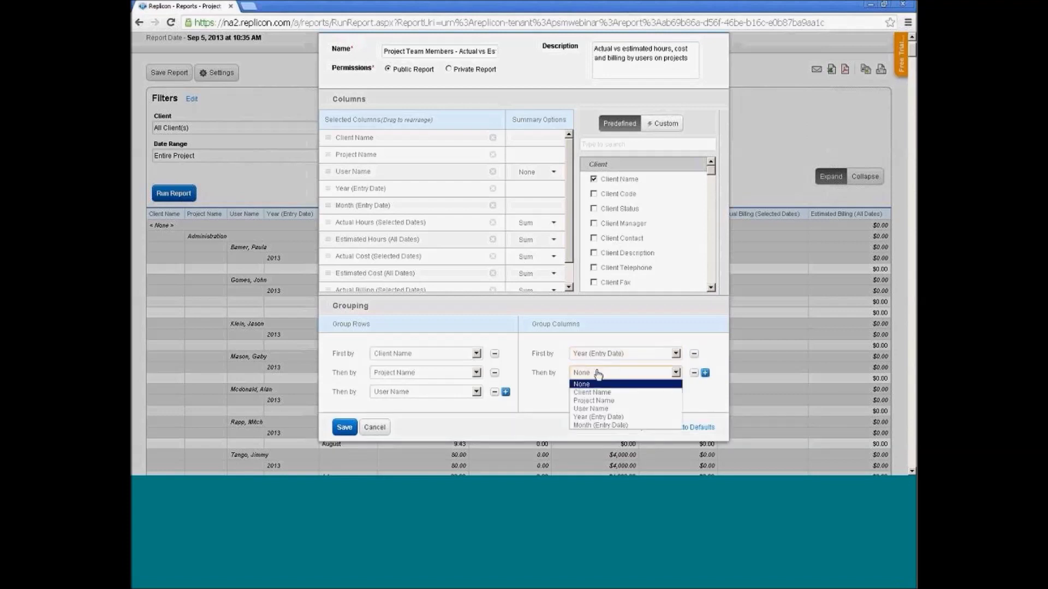
left_click(606, 426)
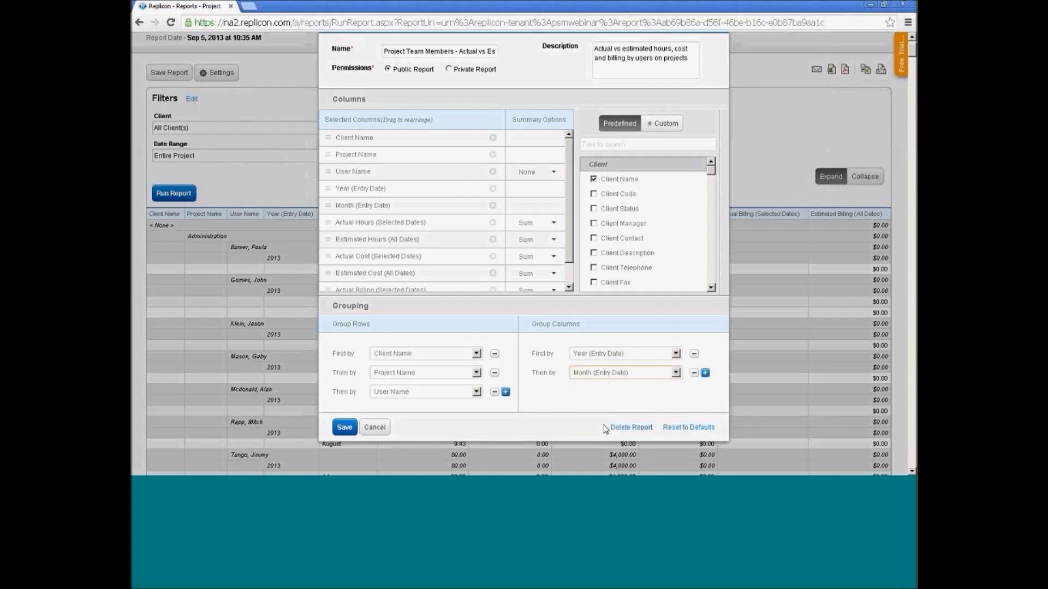
left_click(345, 428)
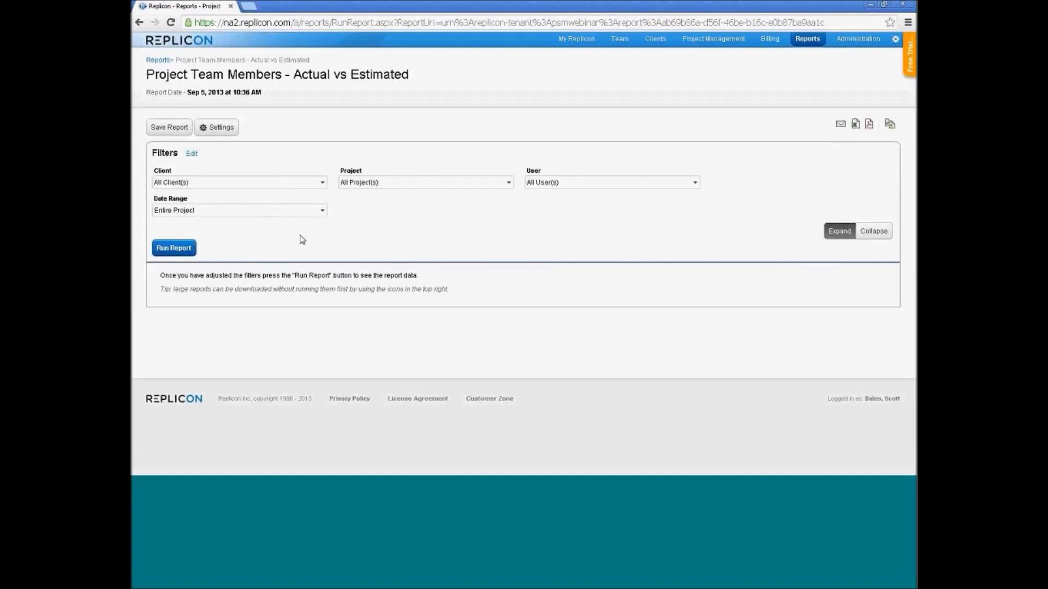
Set the report's date range to the Last 3 Months period and run the report
left_click(323, 212)
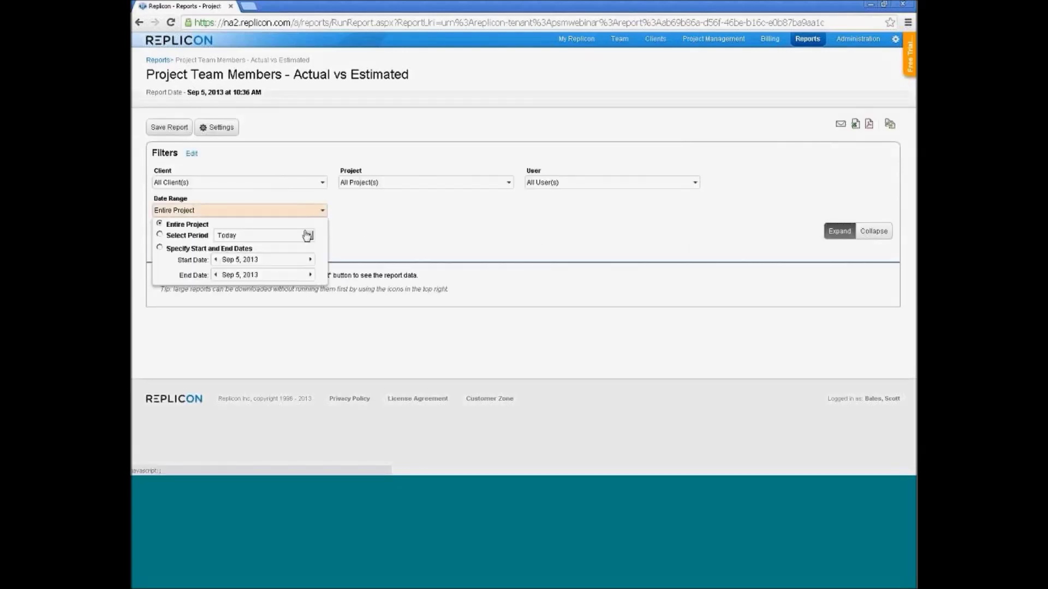
left_click(307, 235)
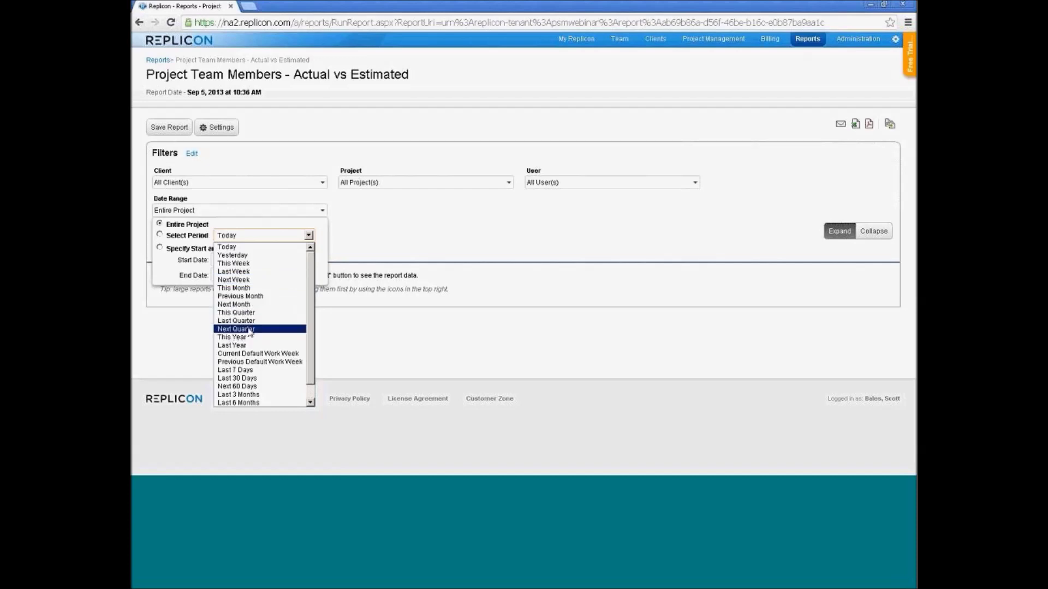
scroll(252, 338, "down", 1)
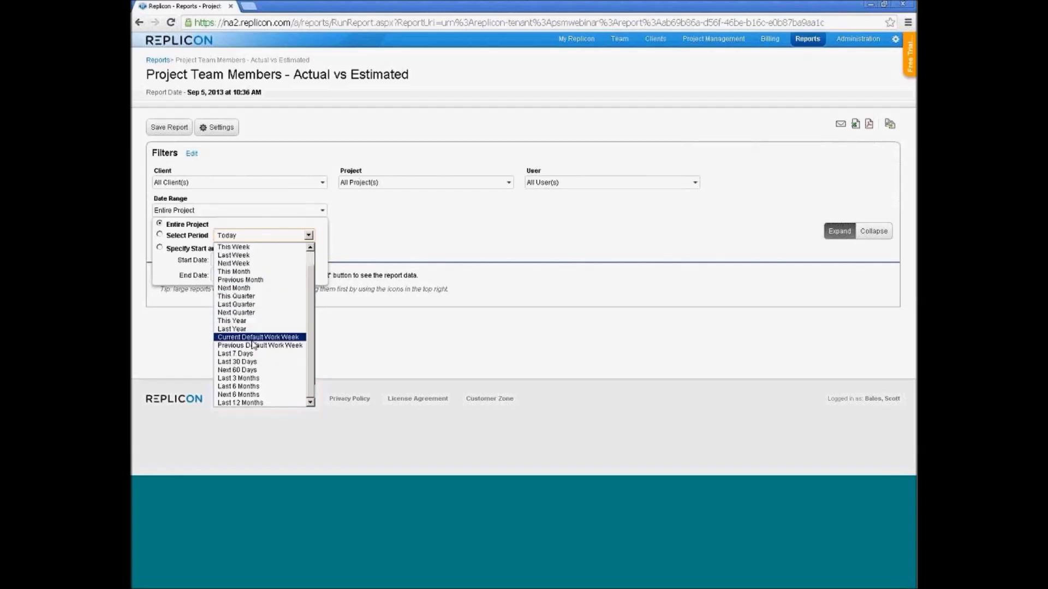
left_click(262, 371)
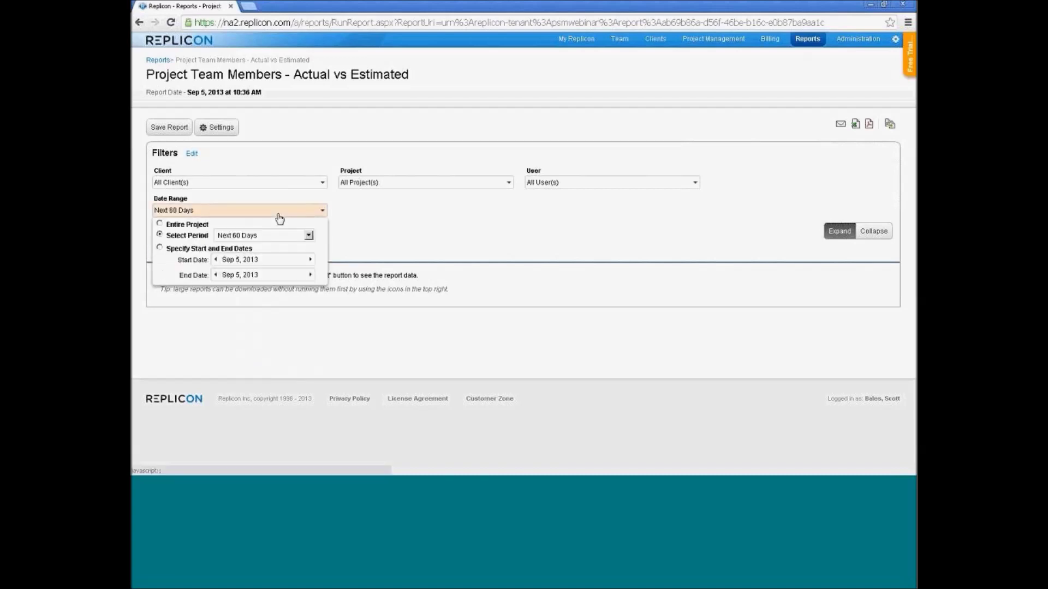
left_click(272, 236)
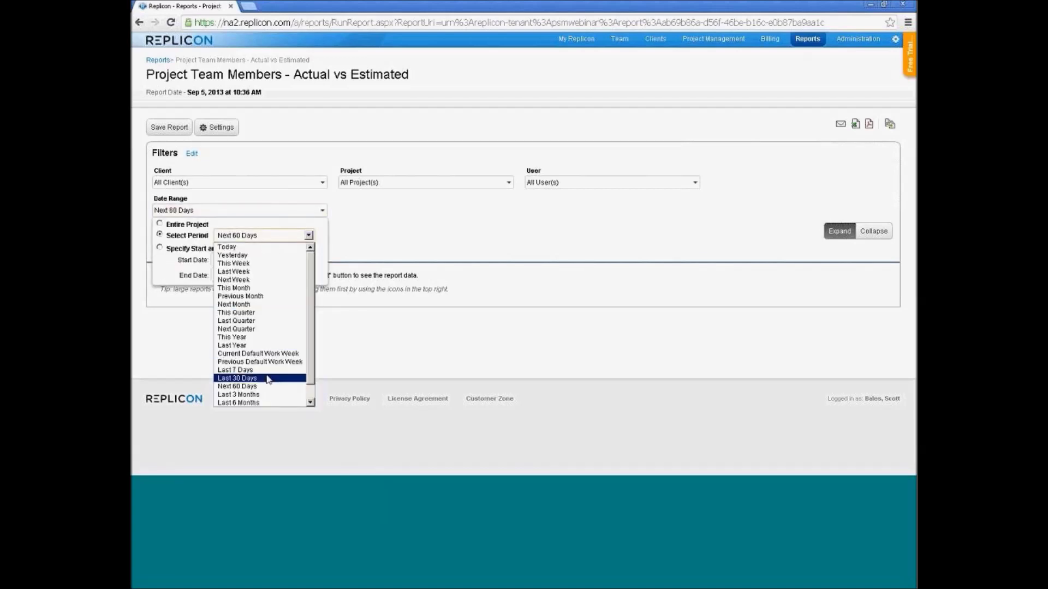
scroll(267, 379, "down", 1)
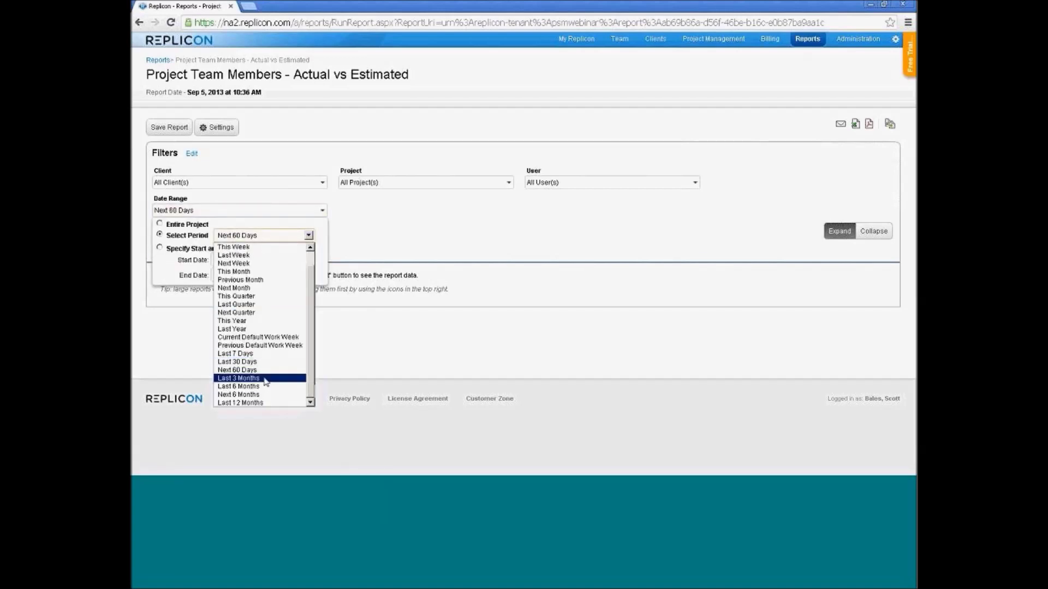
left_click(265, 378)
left_click(186, 248)
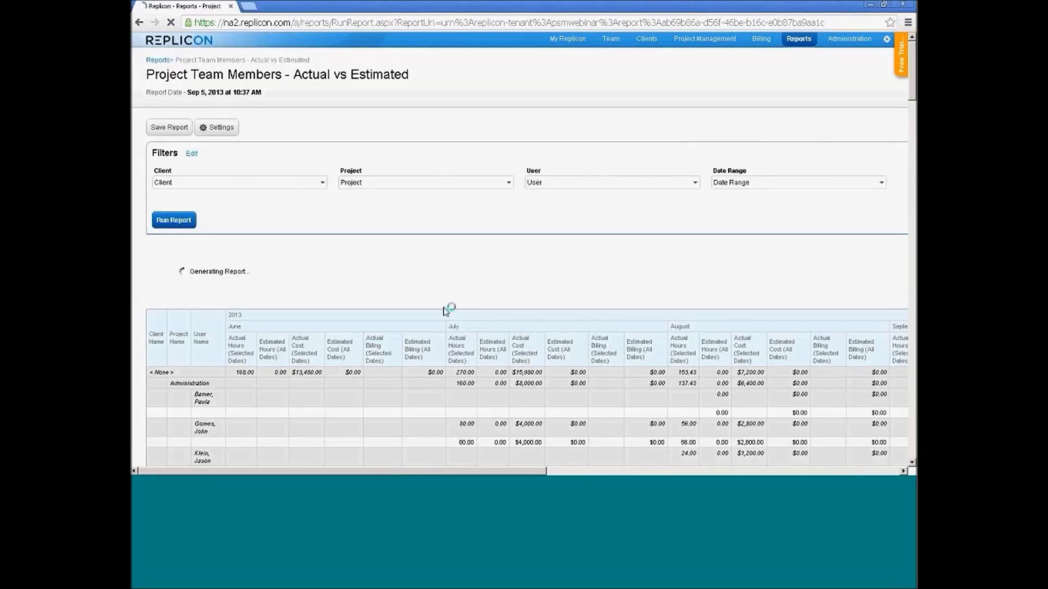
Examine the regrouped report's monthly columns, 2013 Summary and Full Summary across all client, project and user rows down to the totals
scroll(444, 304, "down", 3)
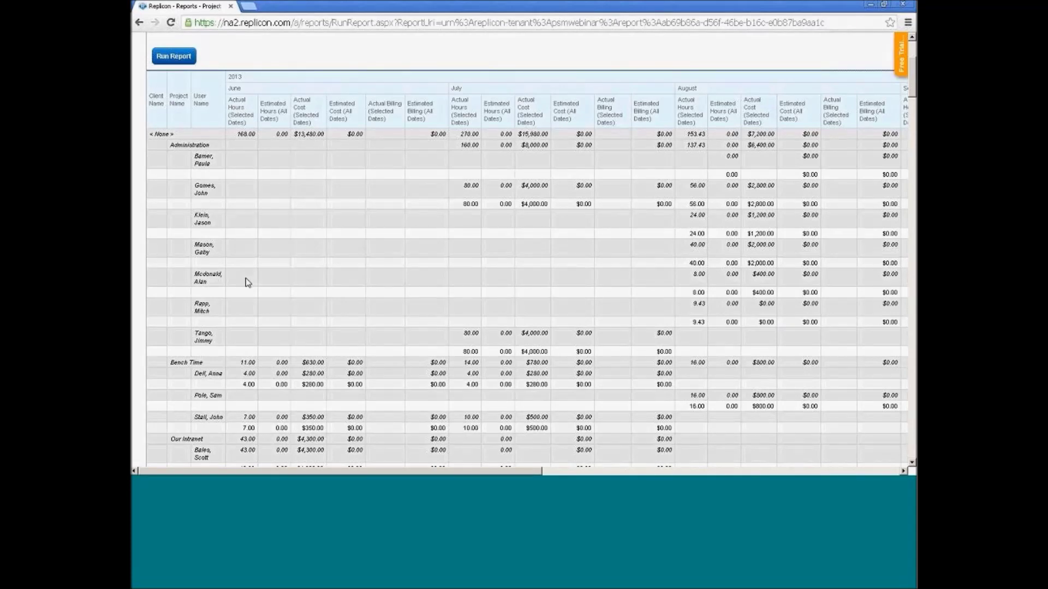
scroll(202, 178, "down", 3)
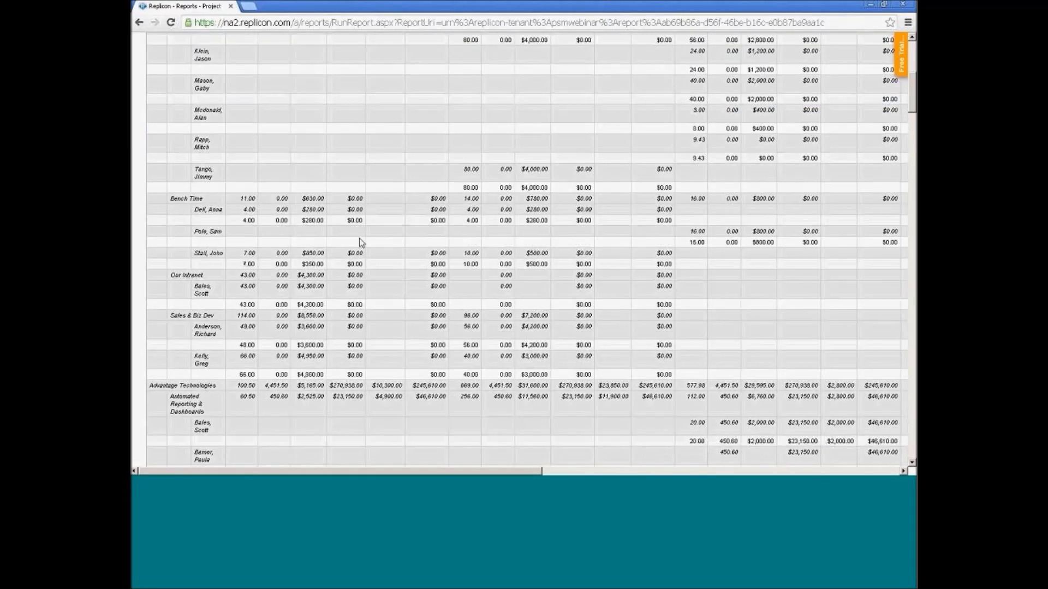
left_click_drag(522, 474, 879, 474)
scroll(783, 264, "up", 5)
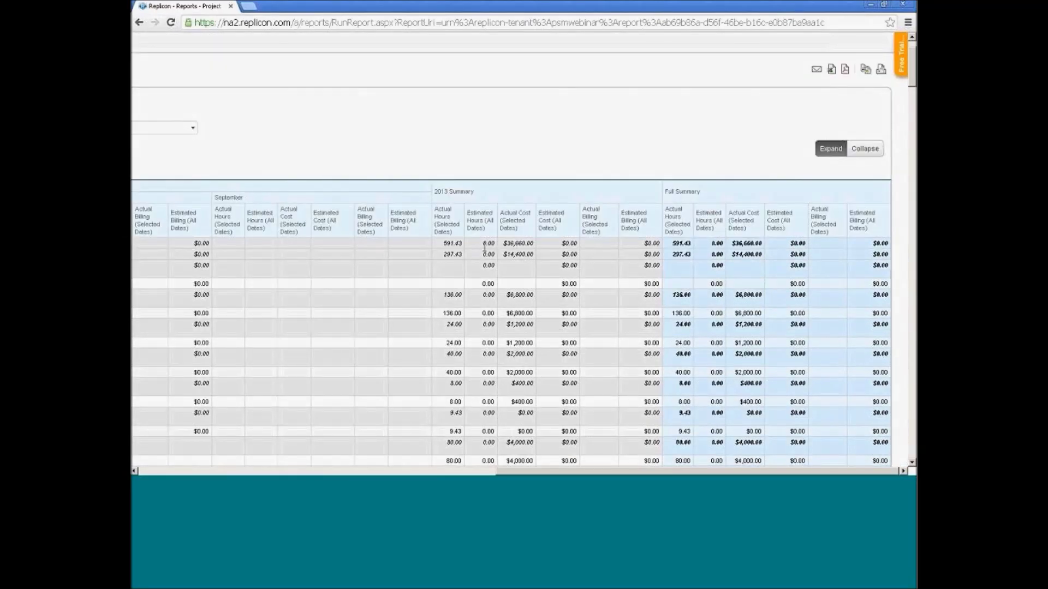
scroll(667, 303, "down", 3)
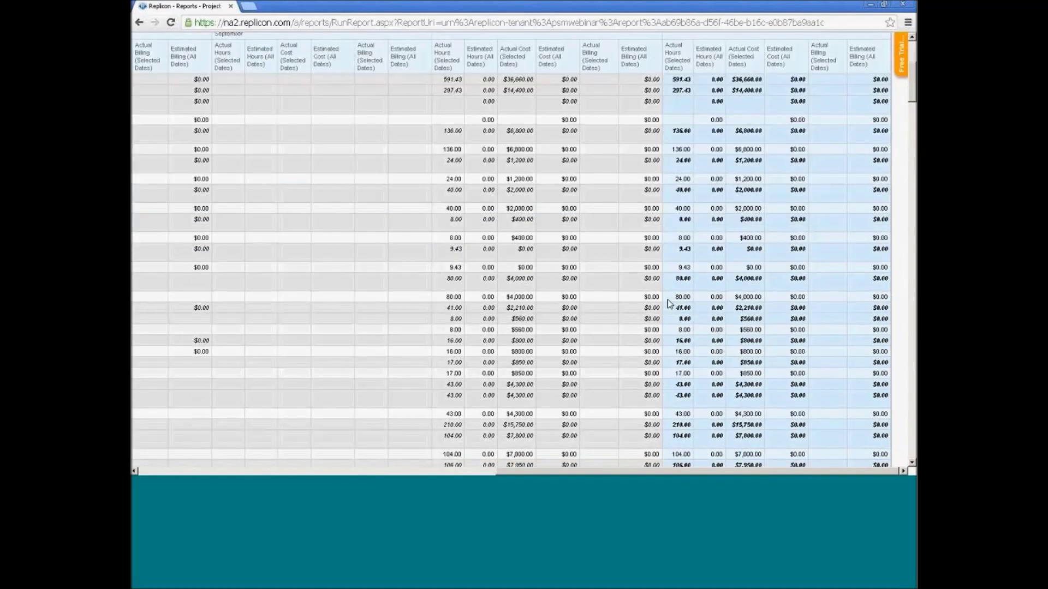
scroll(667, 300, "down", 10)
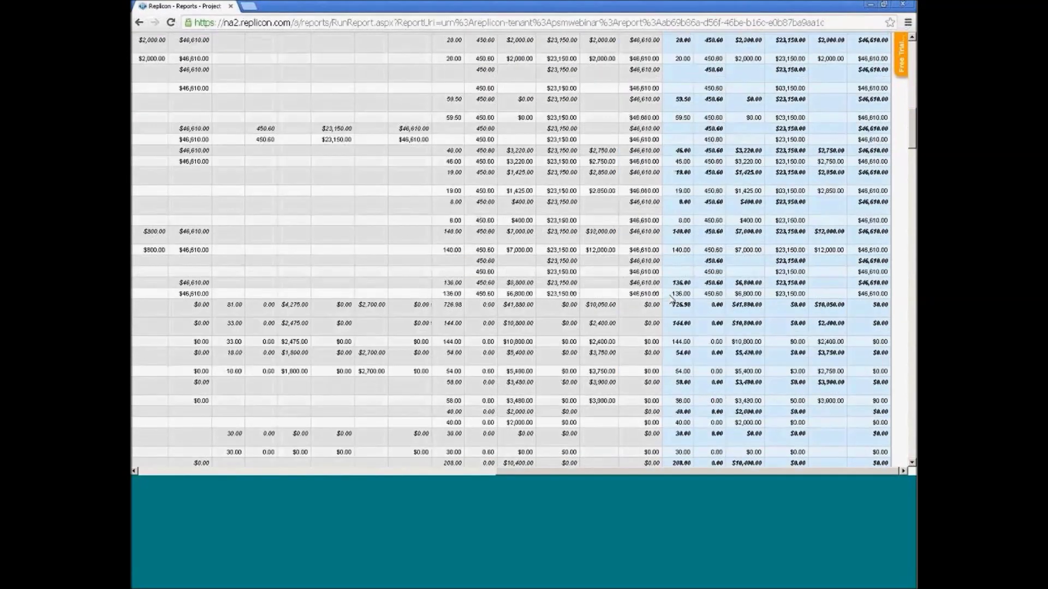
scroll(672, 299, "down", 7)
scroll(671, 300, "down", 15)
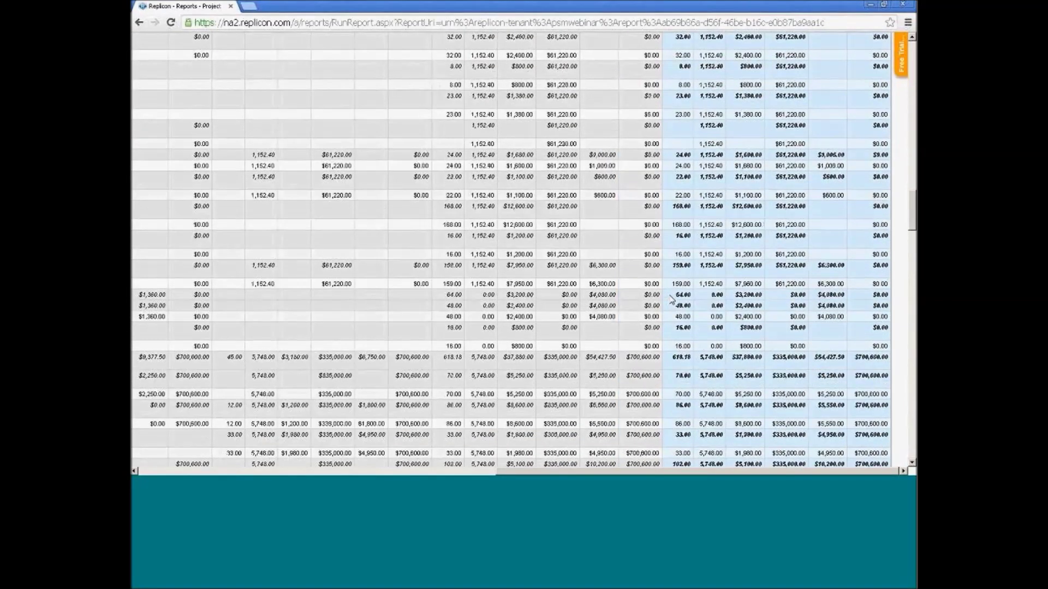
scroll(671, 304, "down", 15)
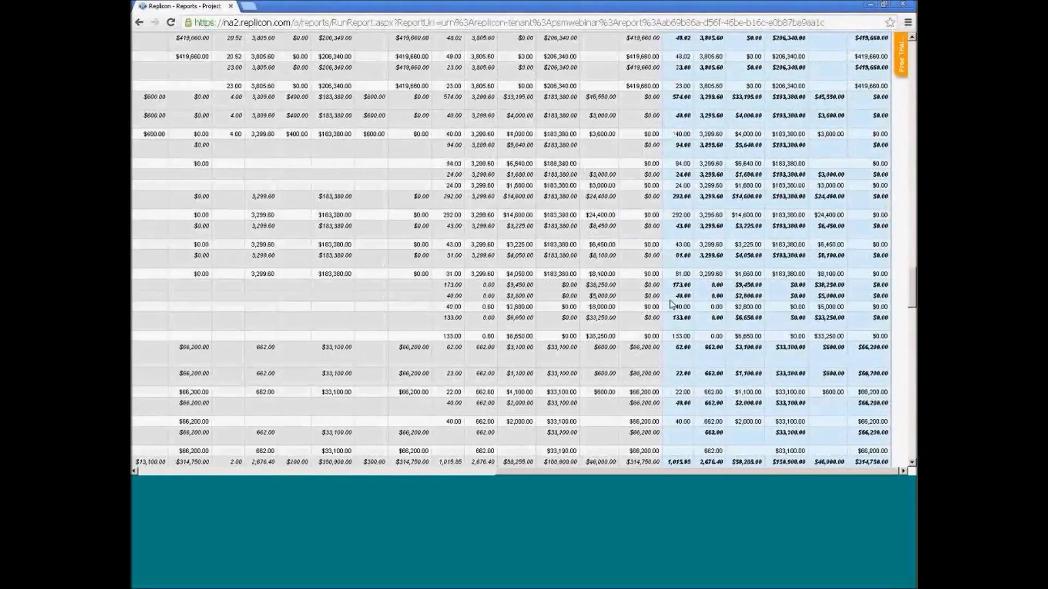
scroll(671, 304, "down", 5)
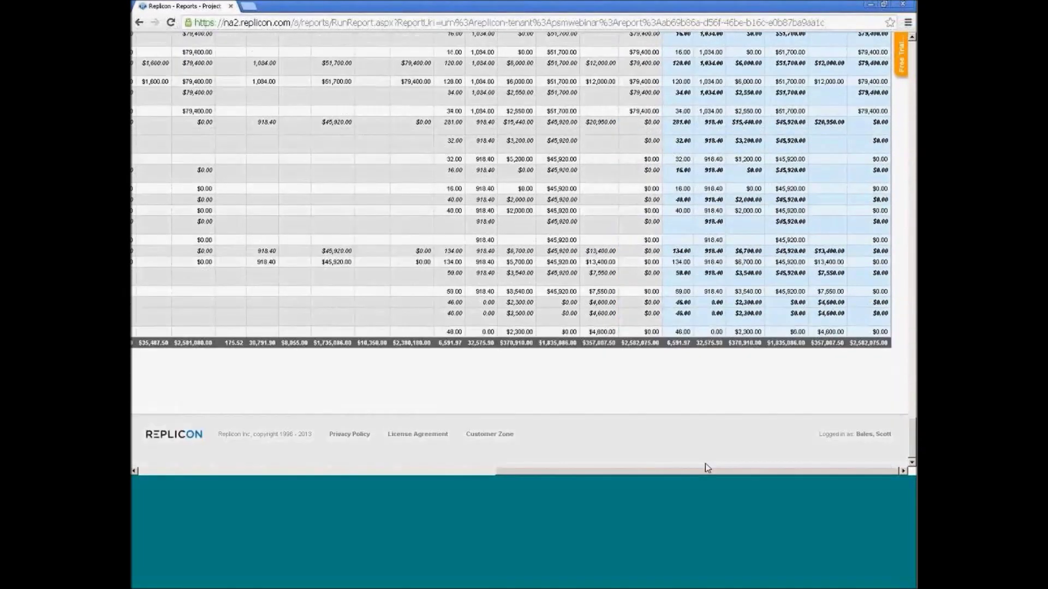
scroll(672, 304, "up", 5)
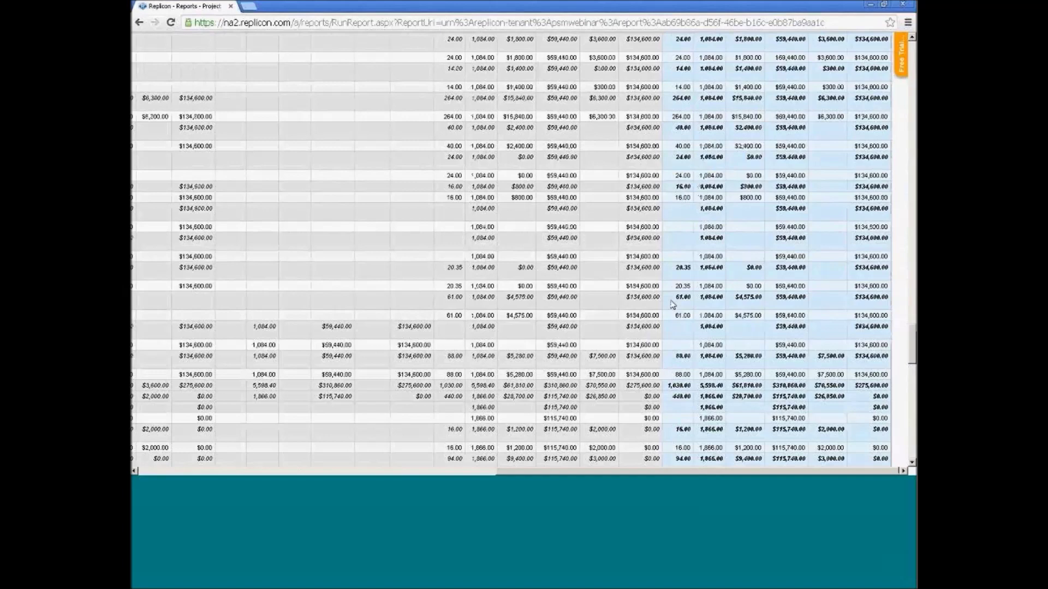
scroll(672, 304, "down", 5)
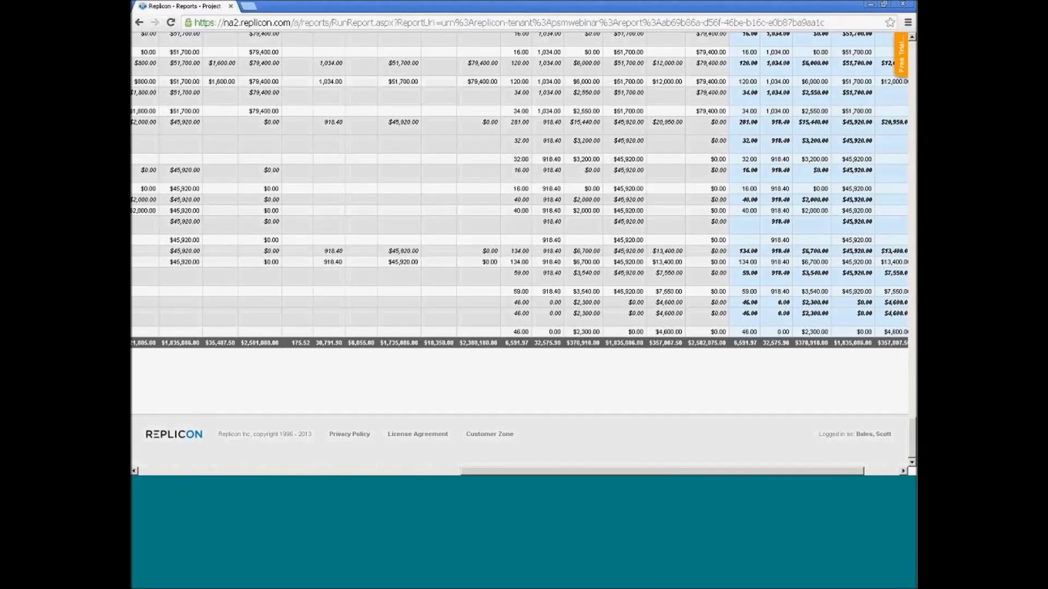
left_click_drag(912, 435, 913, 62)
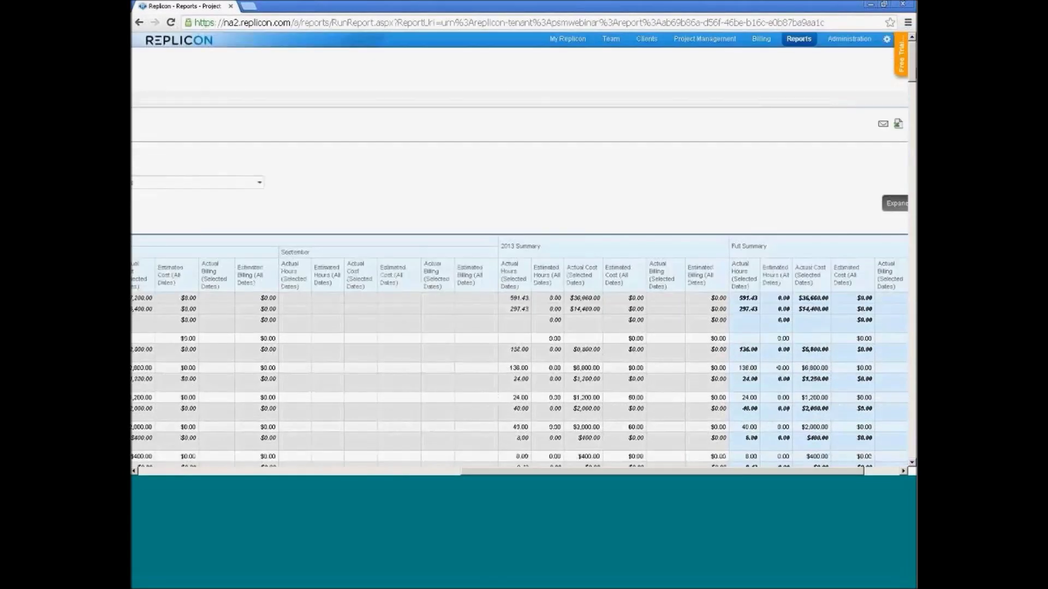
left_click_drag(707, 472, 383, 472)
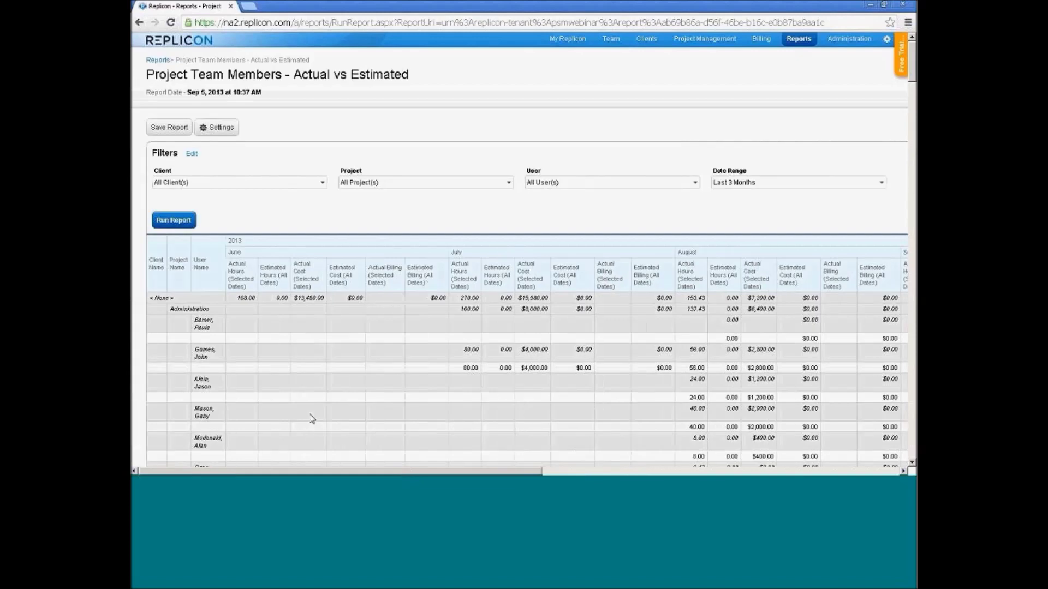
scroll(229, 371, "down", 1)
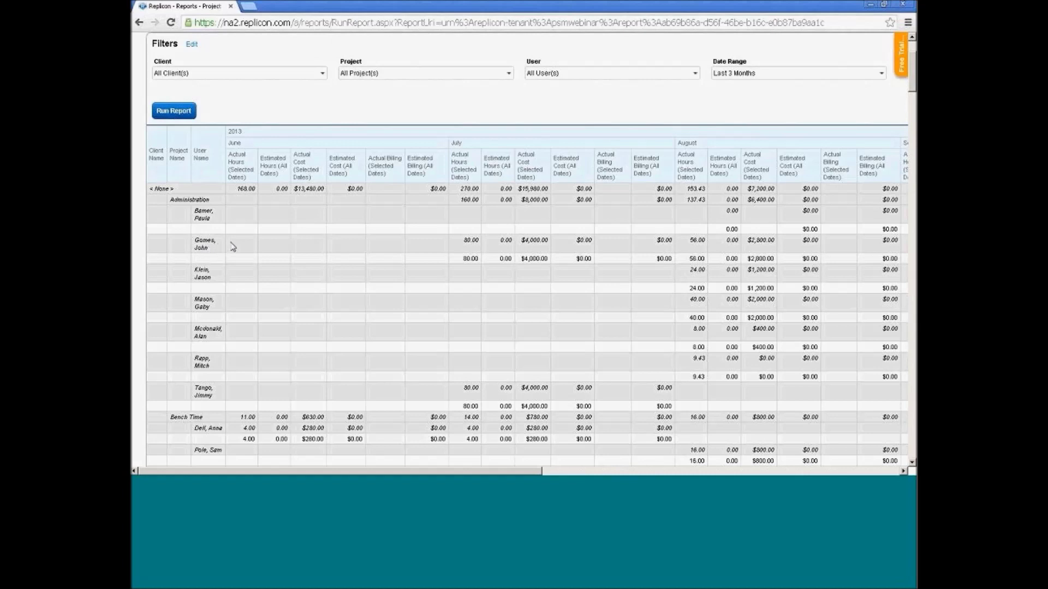
scroll(234, 245, "up", 2)
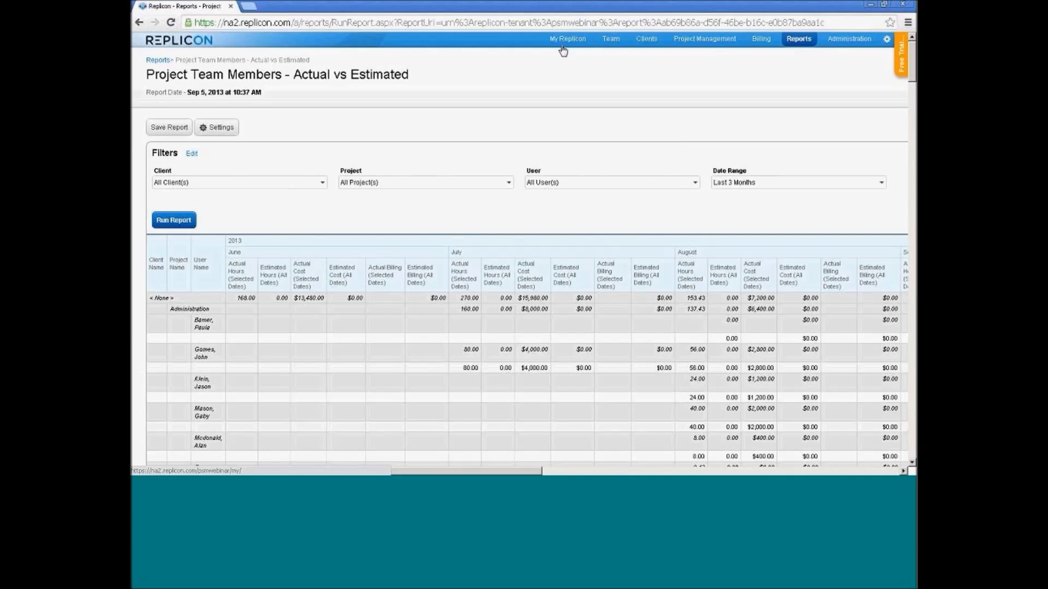
Open the Billing area to review the client billing summary, check the billing timesheets and return to the summary
left_click(766, 42)
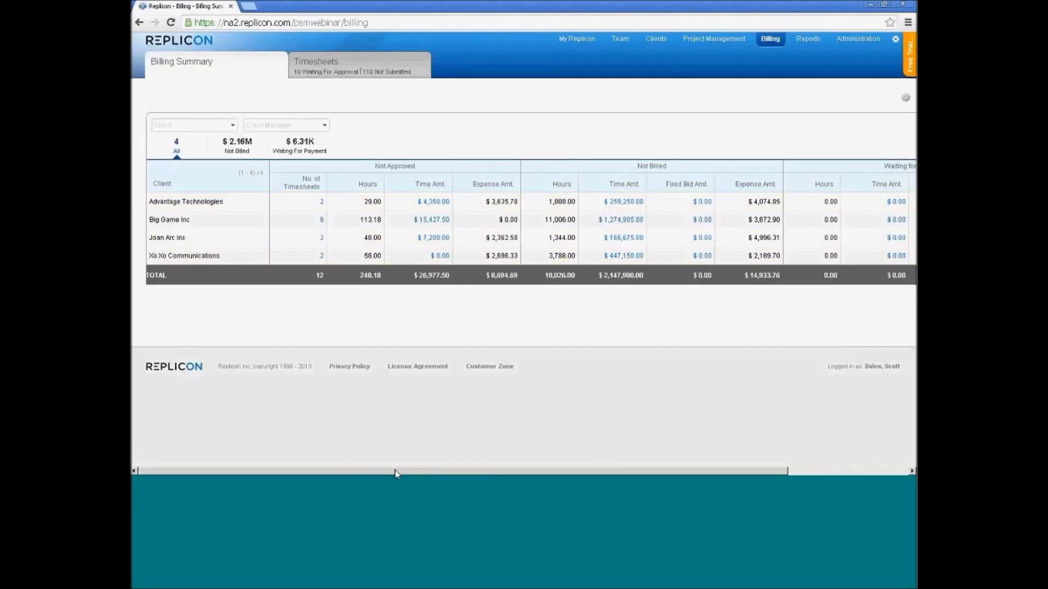
left_click_drag(396, 471, 330, 458)
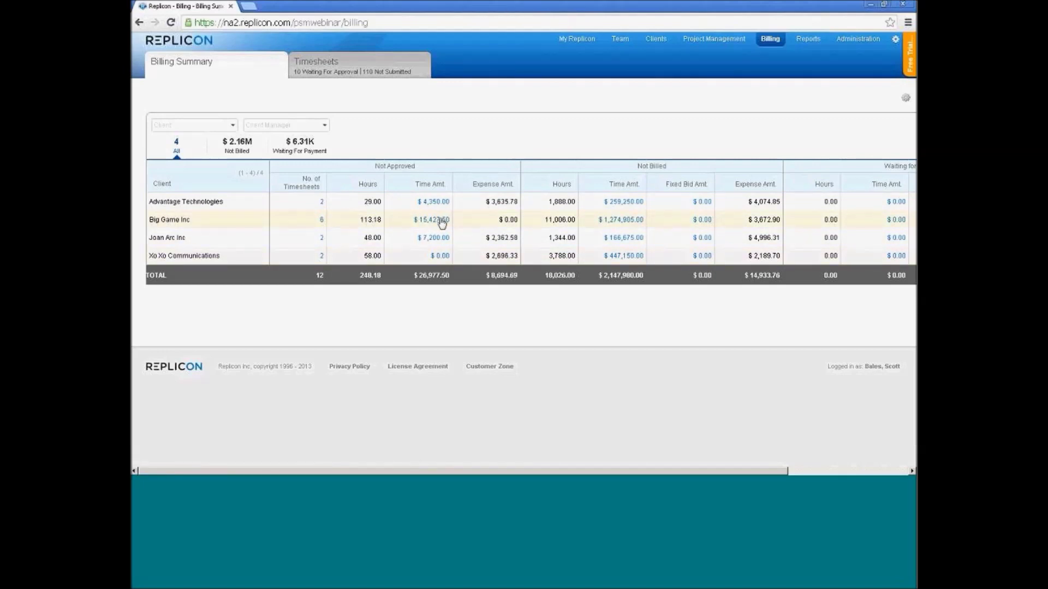
left_click(323, 66)
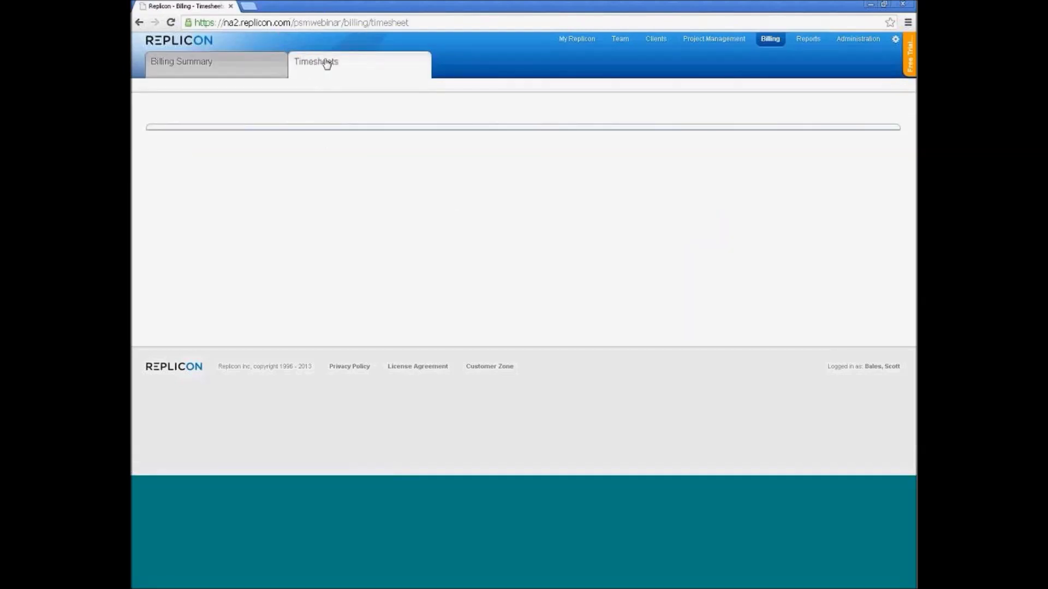
left_click(214, 65)
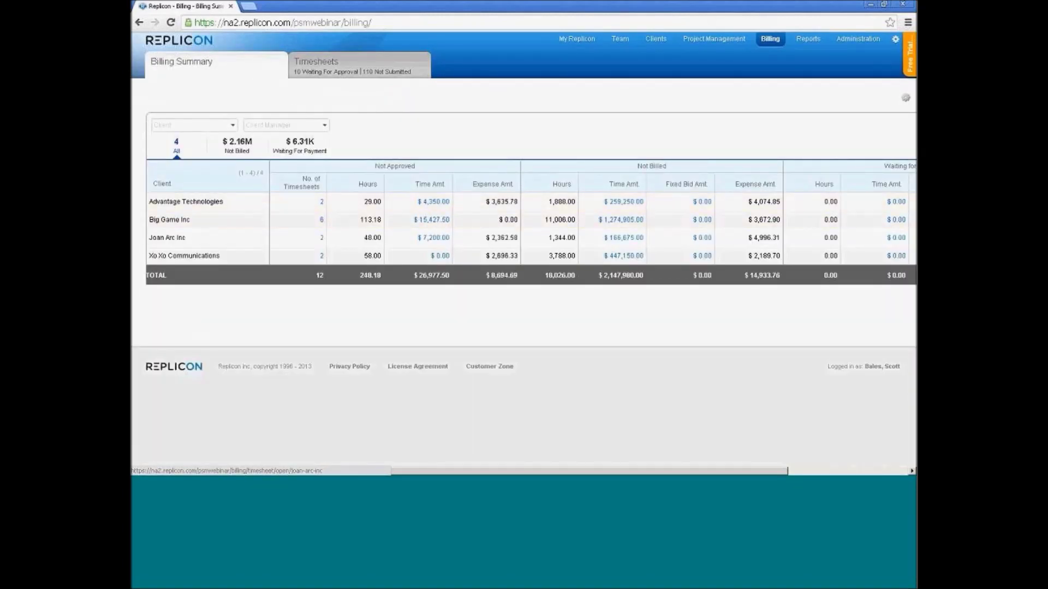
Review the billing summary across to the Waiting for Payment columns and open Advantage Technologies' unbilled time amount details
left_click_drag(603, 470, 807, 489)
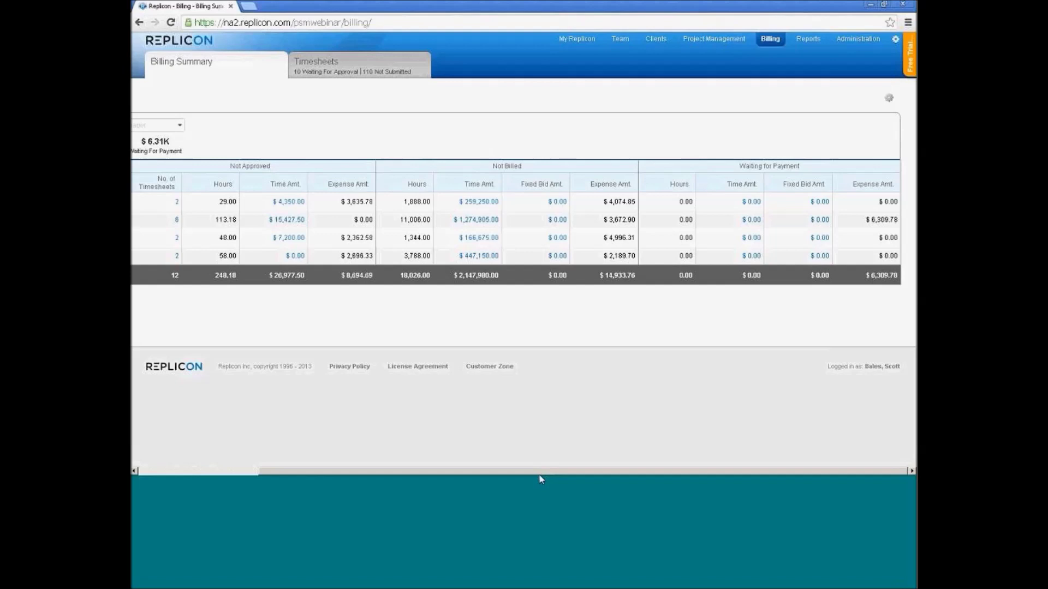
left_click_drag(547, 477, 329, 471)
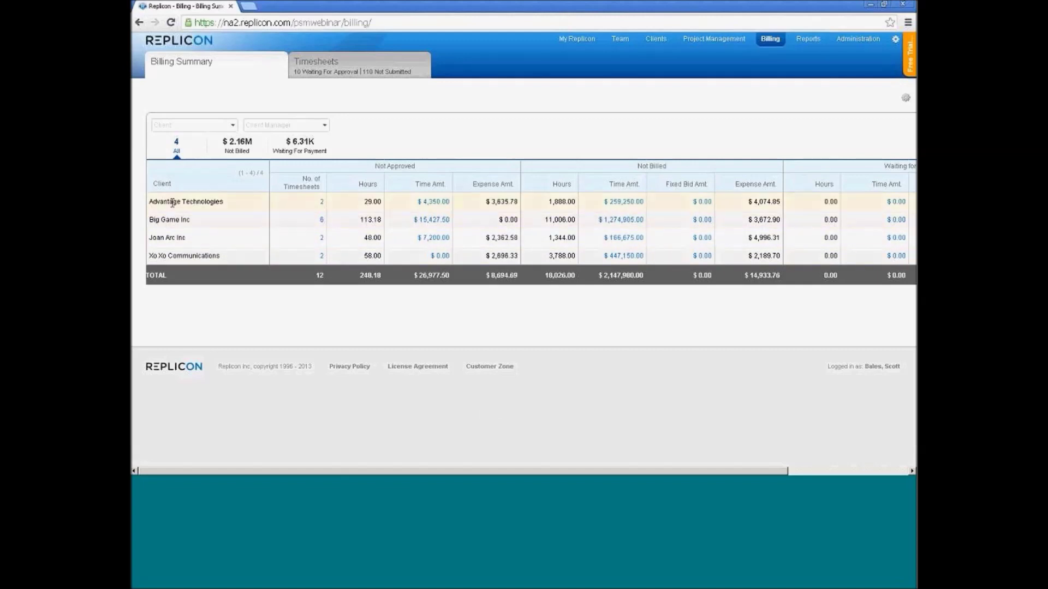
left_click(617, 203)
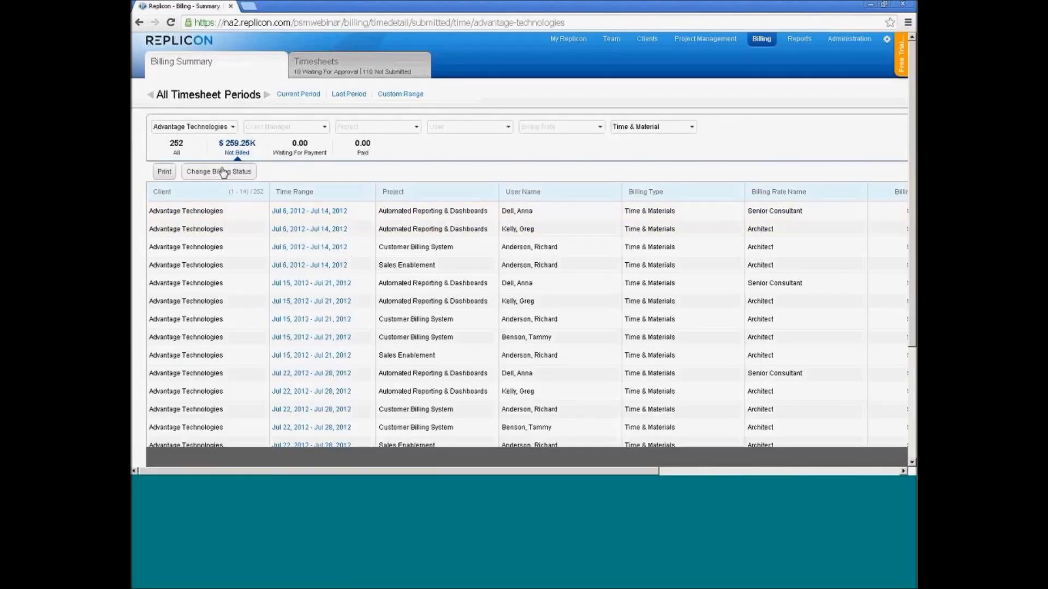
Check the effective date and available statuses for changing the billing status of Advantage Technologies' unbilled time, and cancel the change
left_click(221, 173)
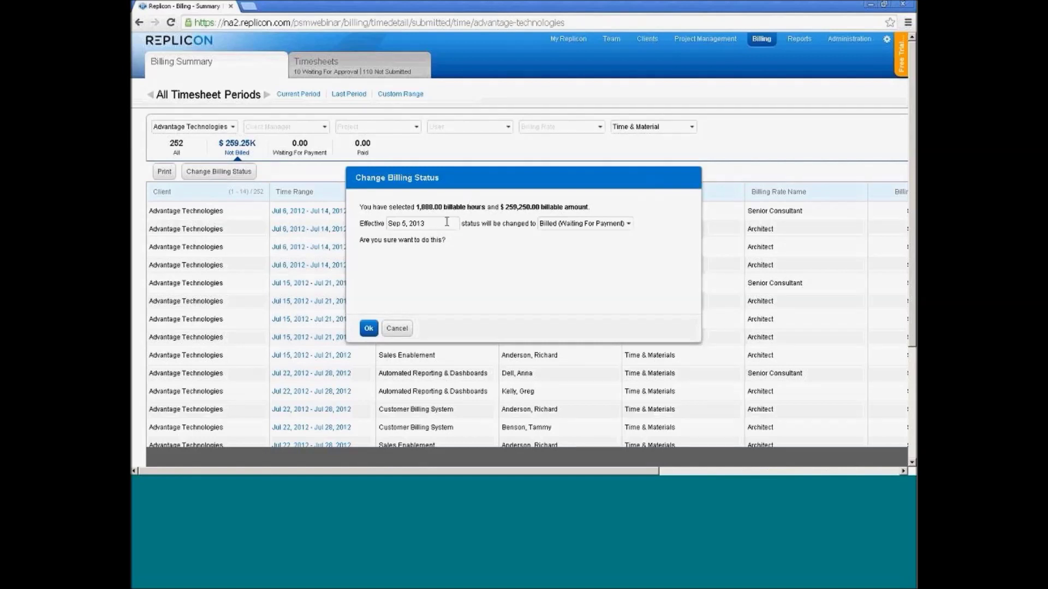
left_click_drag(418, 206, 446, 205)
left_click(494, 257)
left_click_drag(504, 206, 556, 209)
left_click(562, 270)
left_click(569, 228)
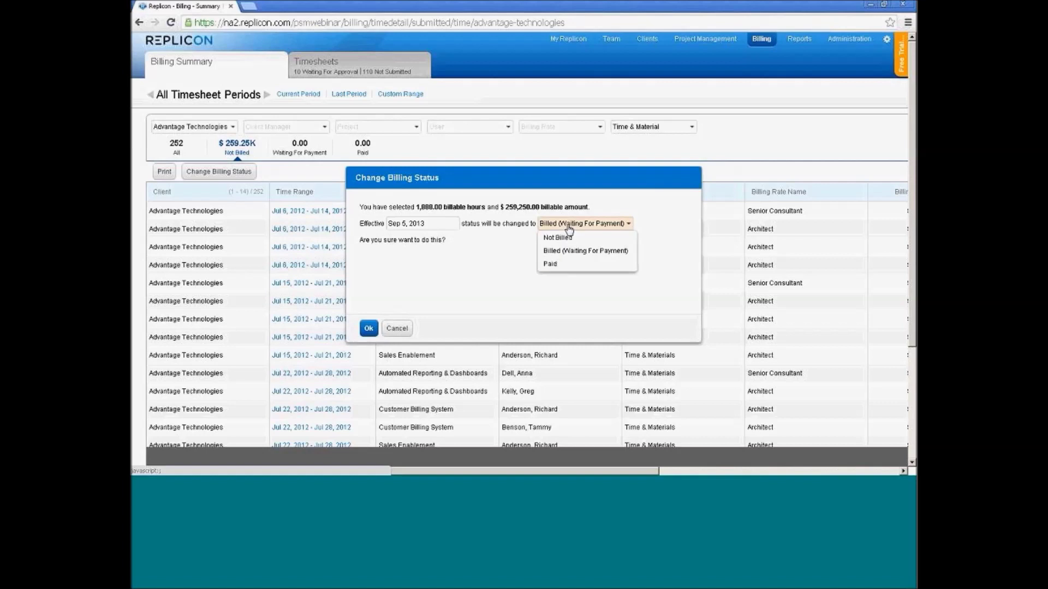
left_click(498, 266)
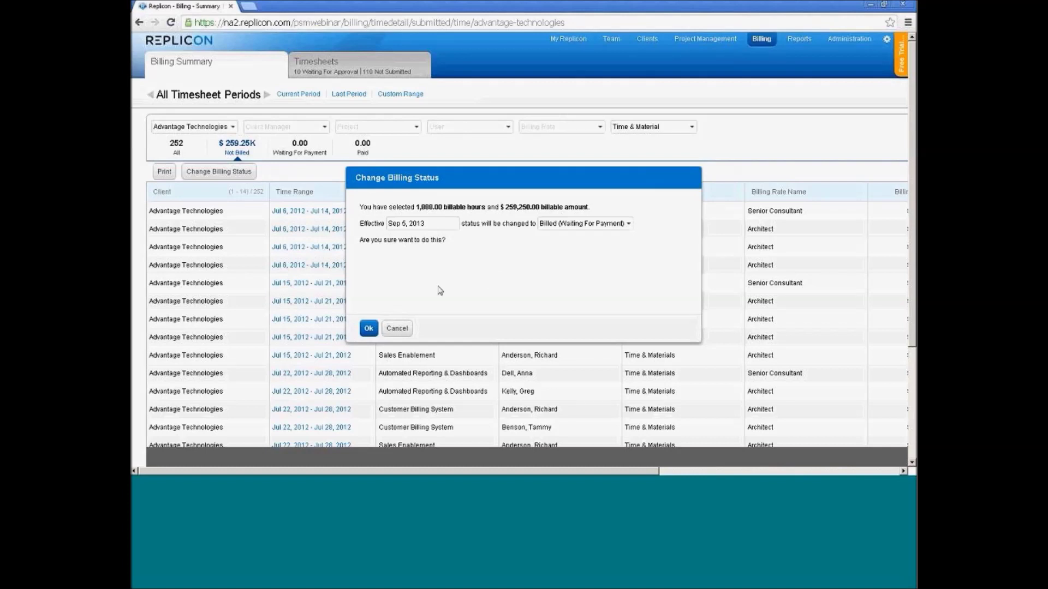
left_click(404, 331)
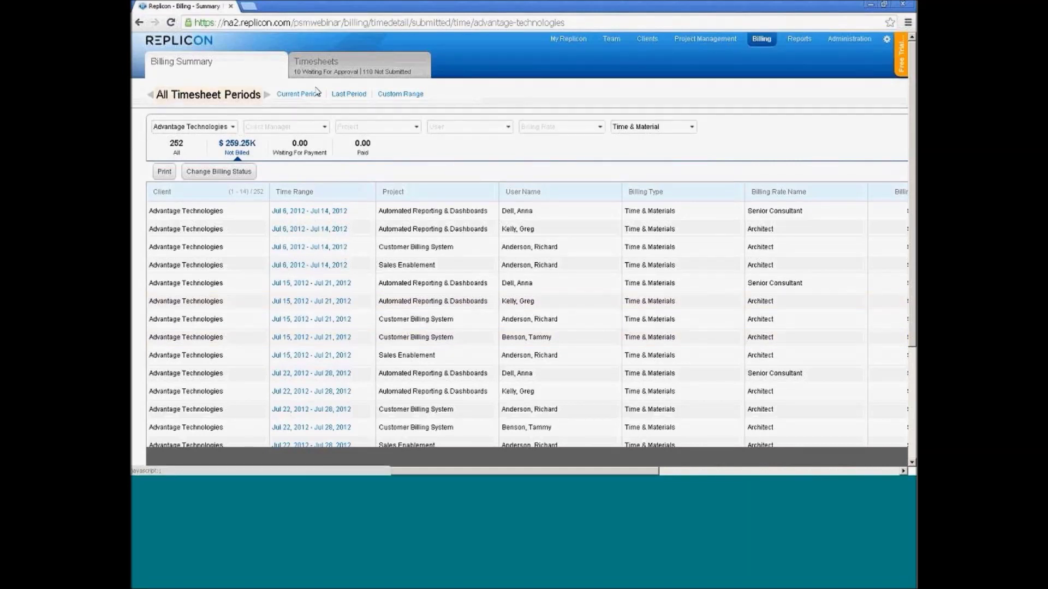
Return to the client billing summary and review its Not Approved, Not Billed and Waiting for Payment amounts
left_click(162, 66)
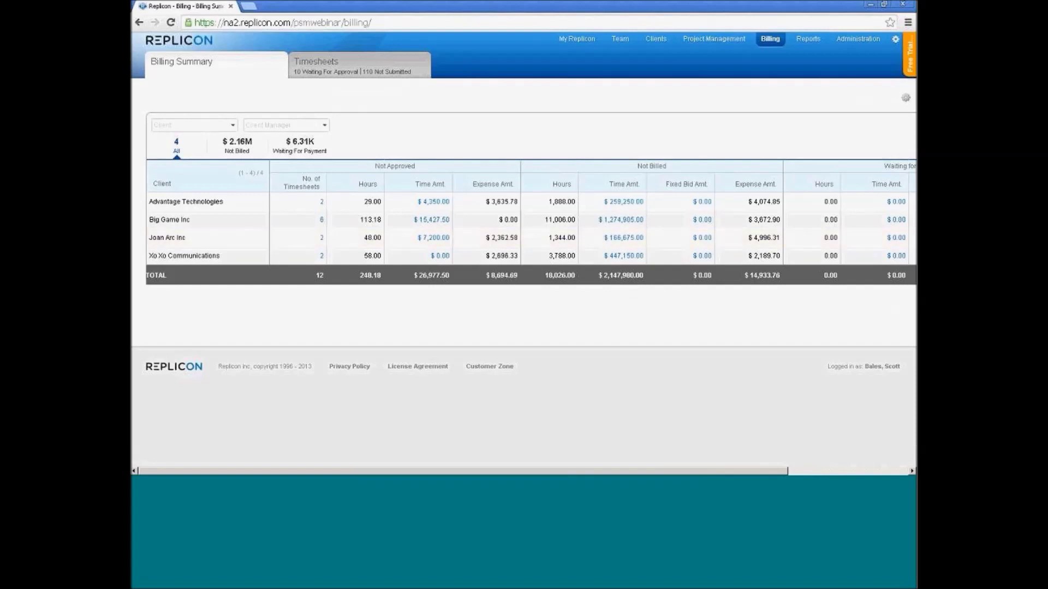
left_click_drag(646, 472, 904, 467)
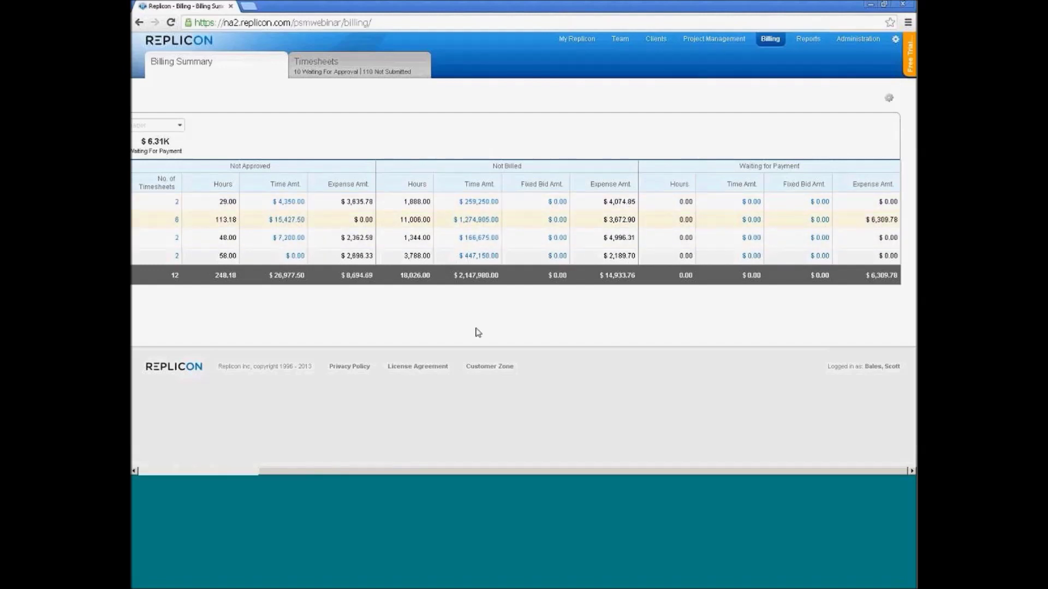
left_click_drag(552, 475, 347, 474)
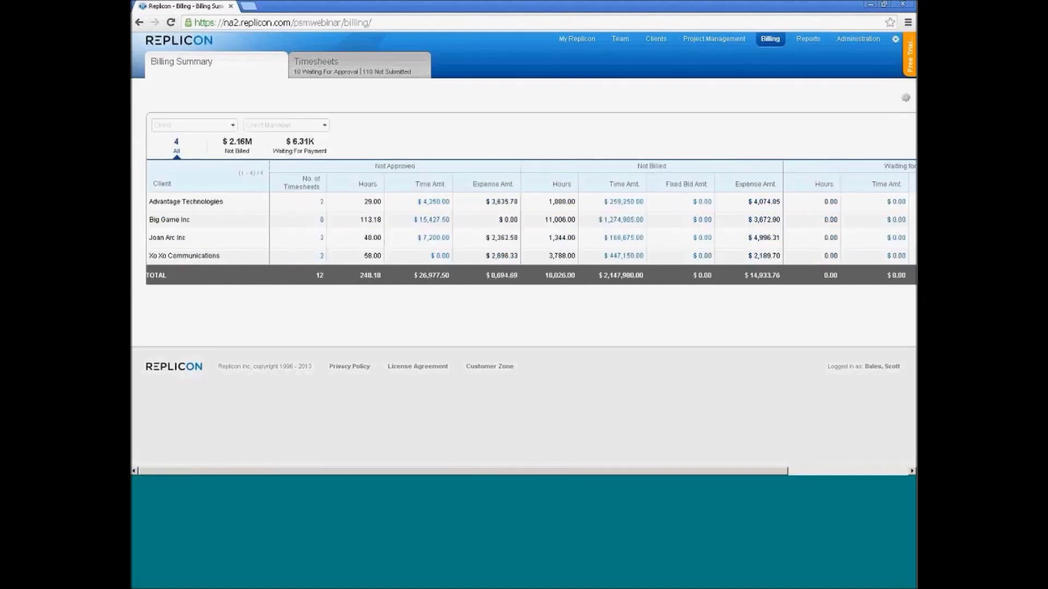